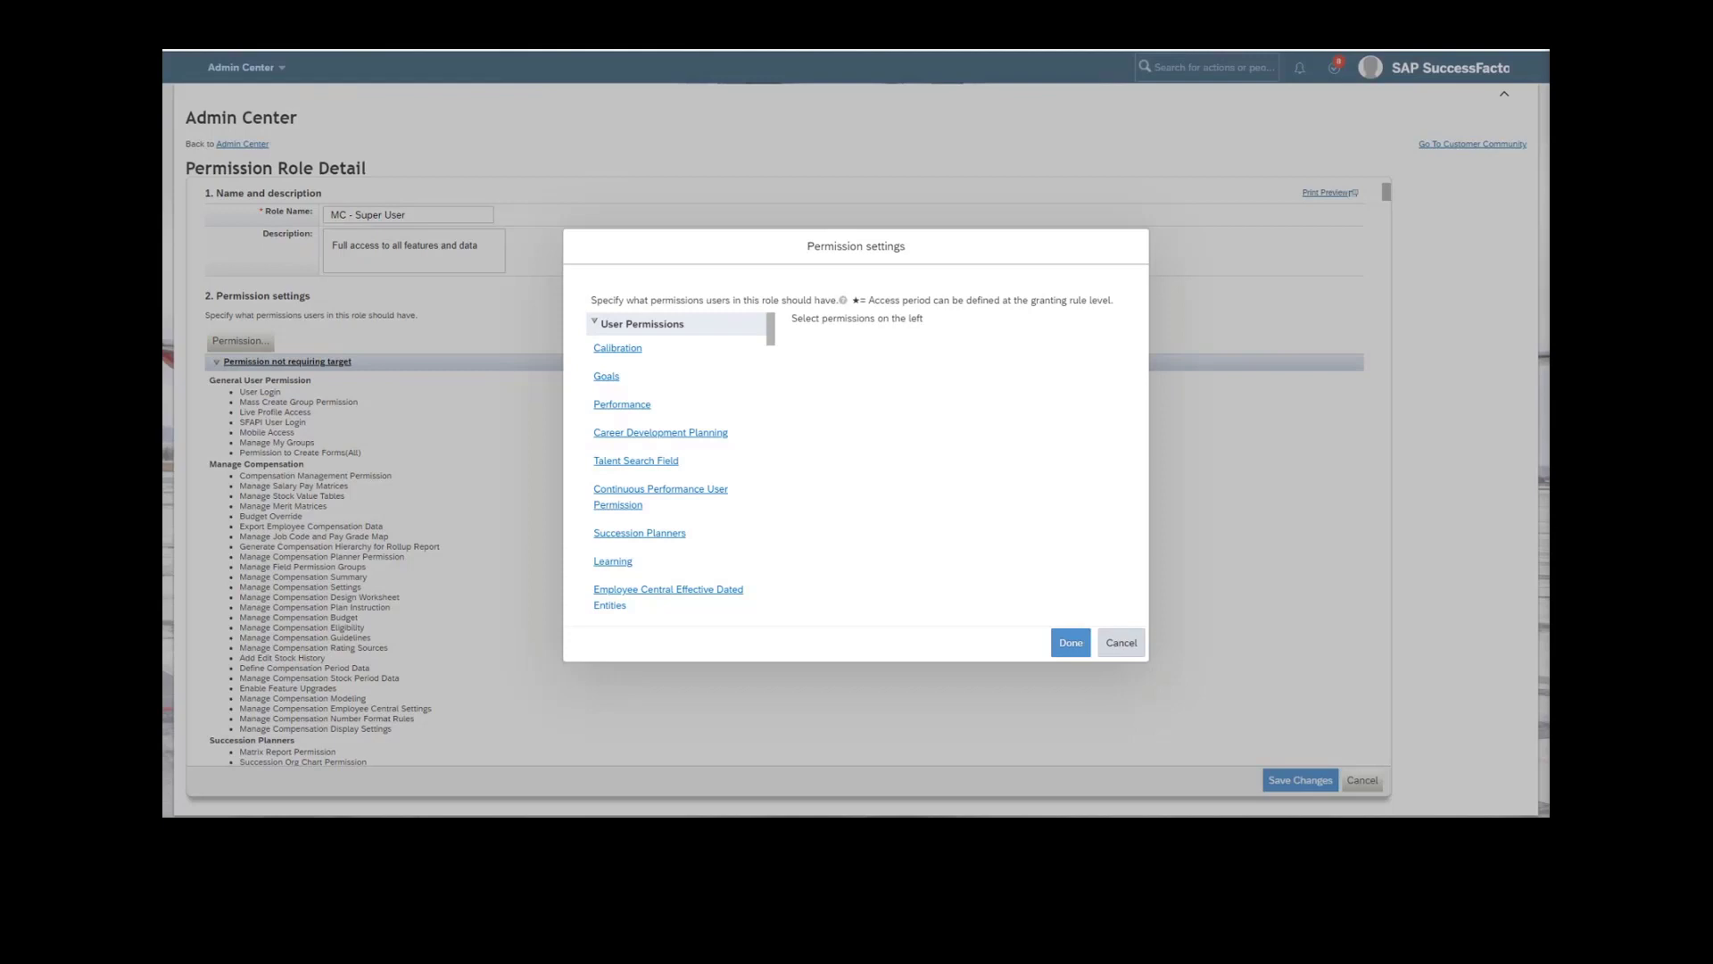
Find the MDF Recruiting Permissions category by searching for "MDF recruiting permissions" and open its settings.
{"action": "scroll", "coordinate": [725, 526], "scroll_direction": "down", "scroll_amount": 5}
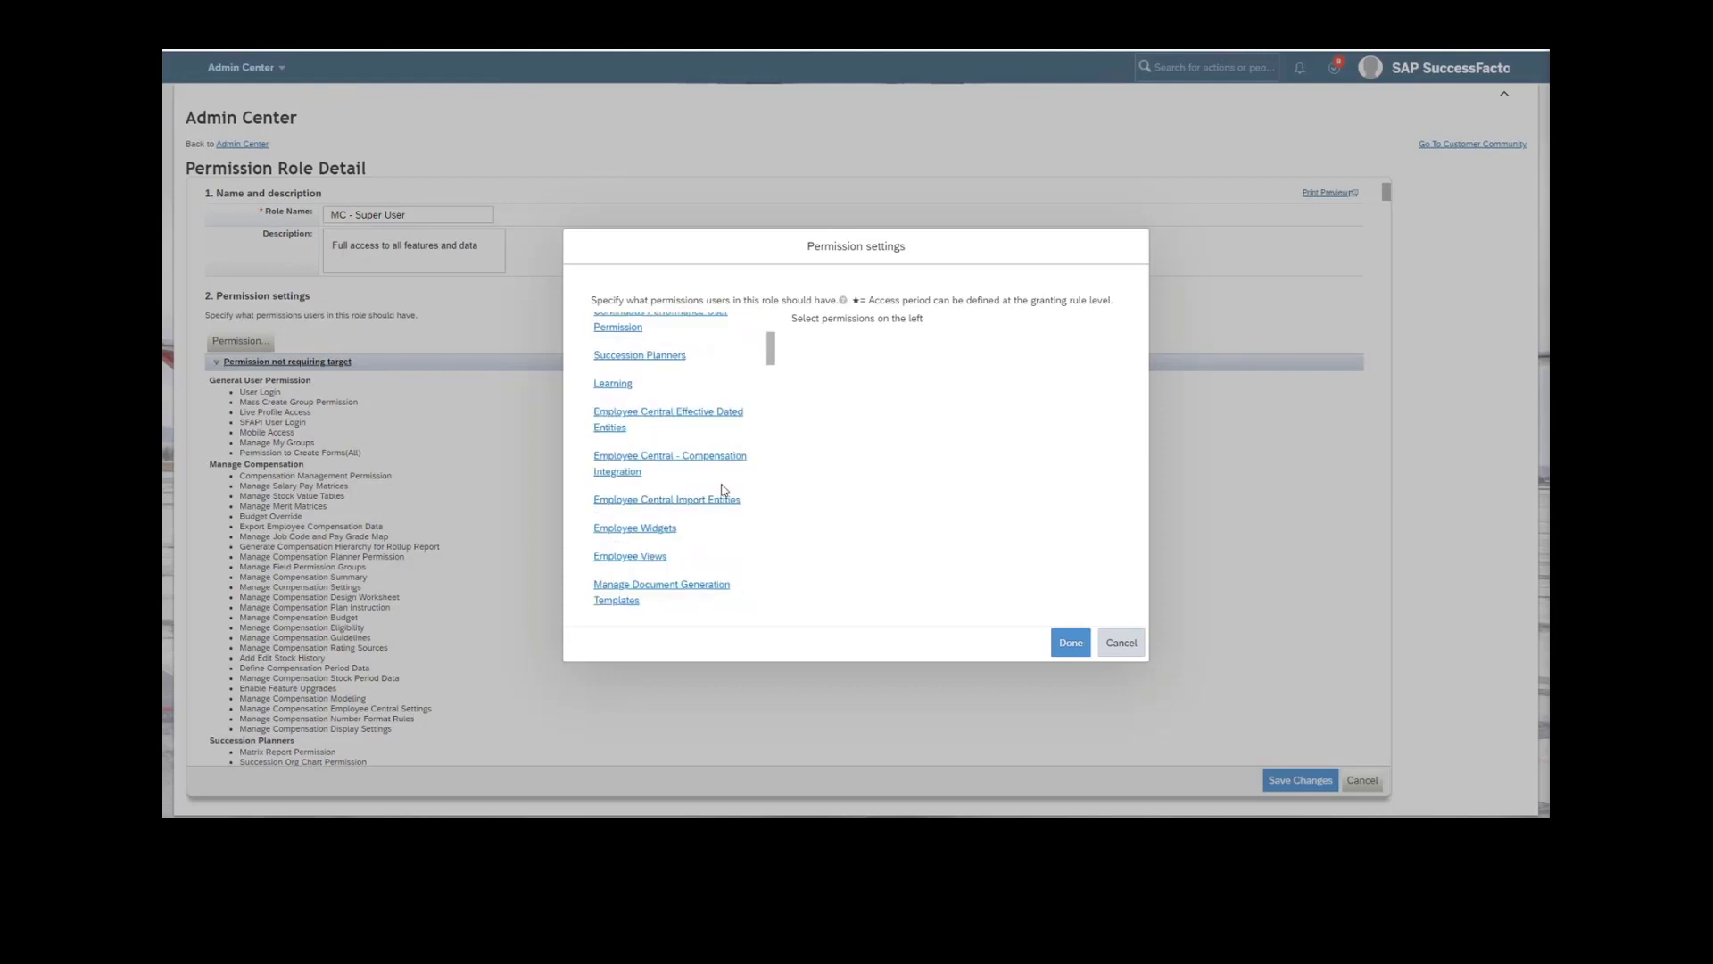
{"action": "scroll", "coordinate": [723, 495], "scroll_direction": "down", "scroll_amount": 8}
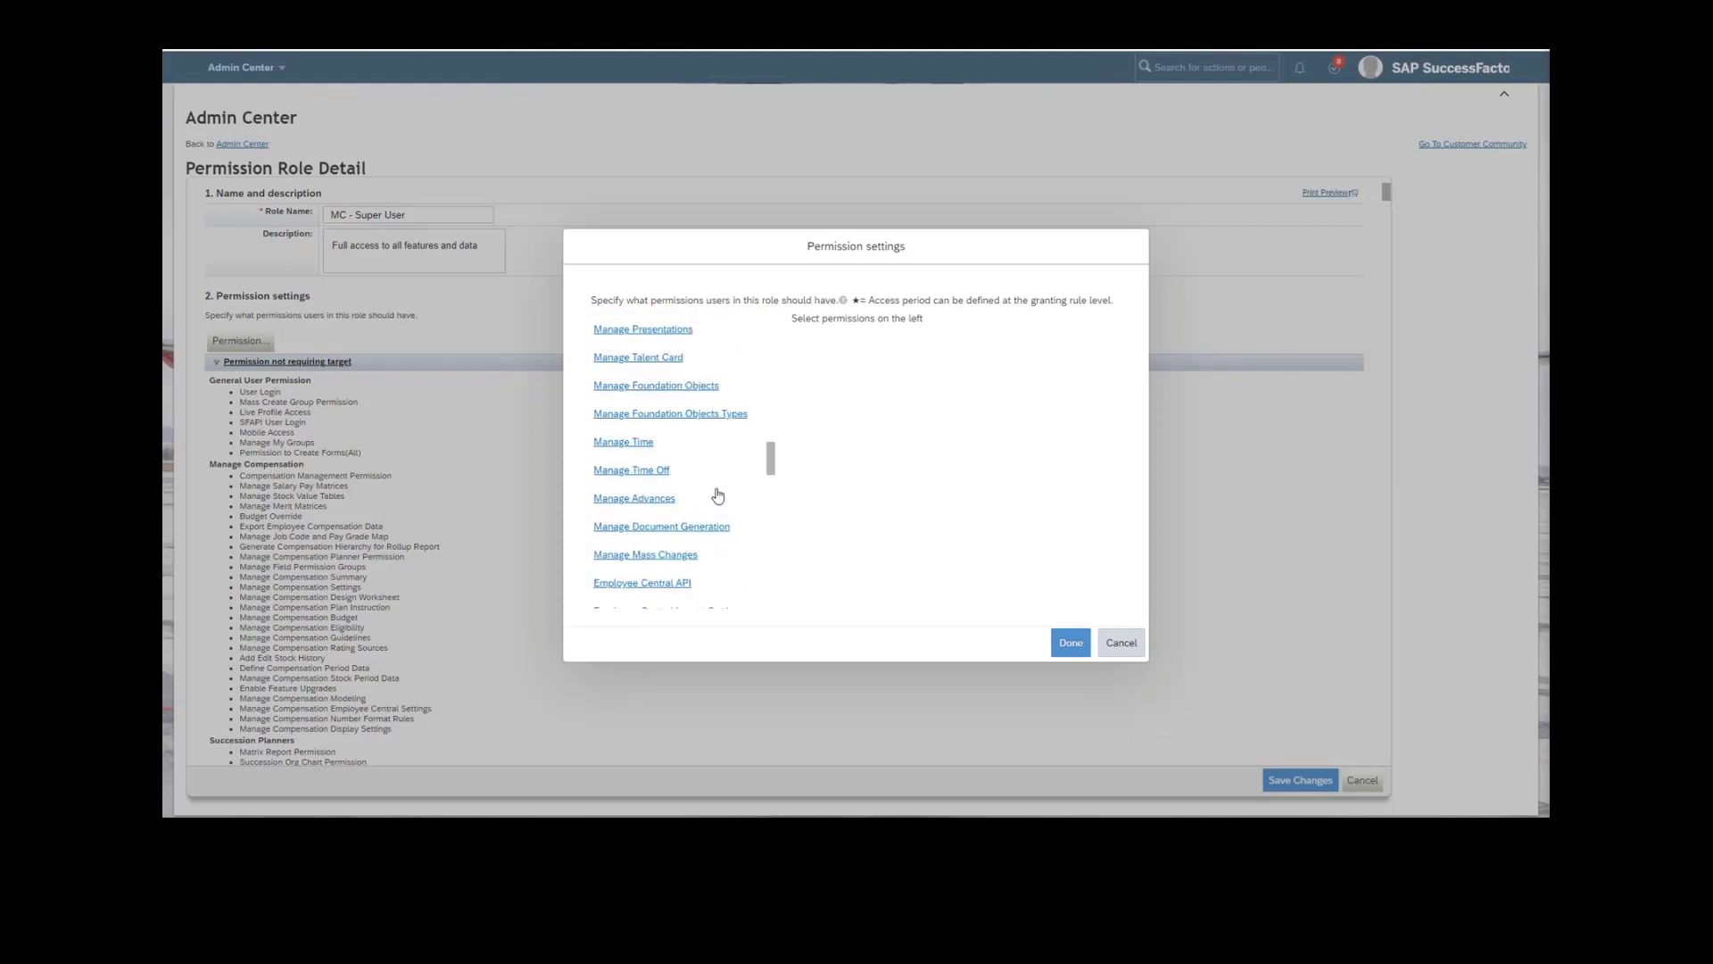
{"action": "scroll", "coordinate": [719, 495], "scroll_direction": "down", "scroll_amount": 10}
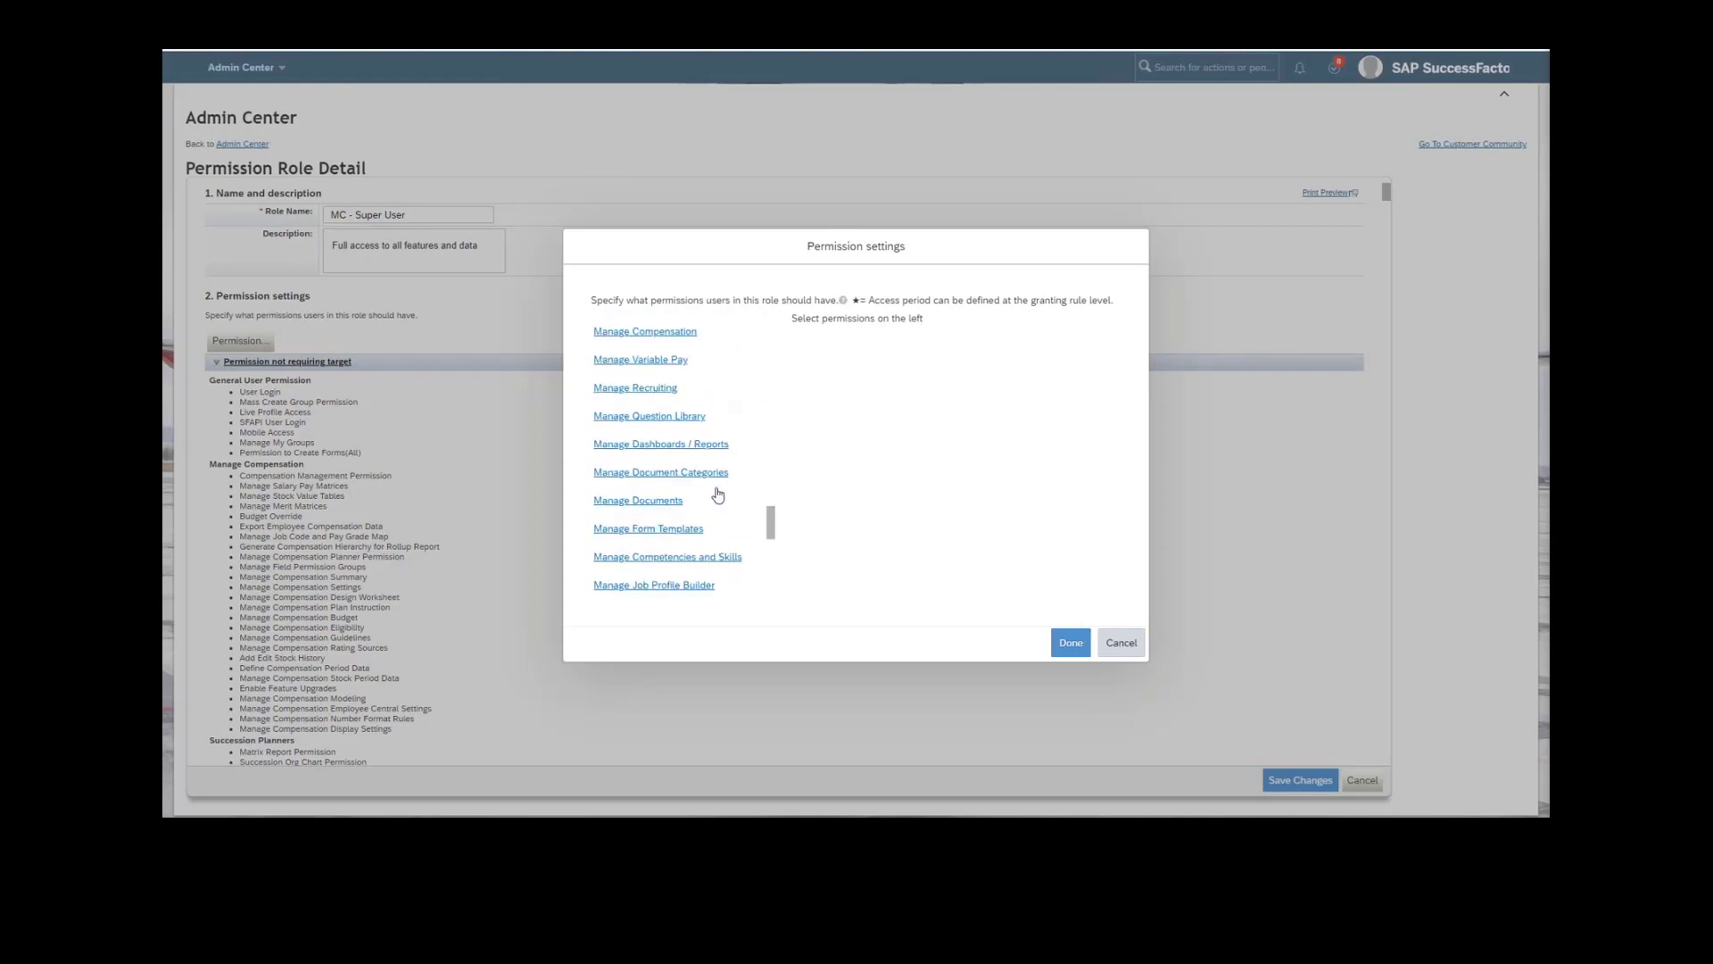
{"action": "scroll", "coordinate": [718, 495], "scroll_direction": "down", "scroll_amount": 4}
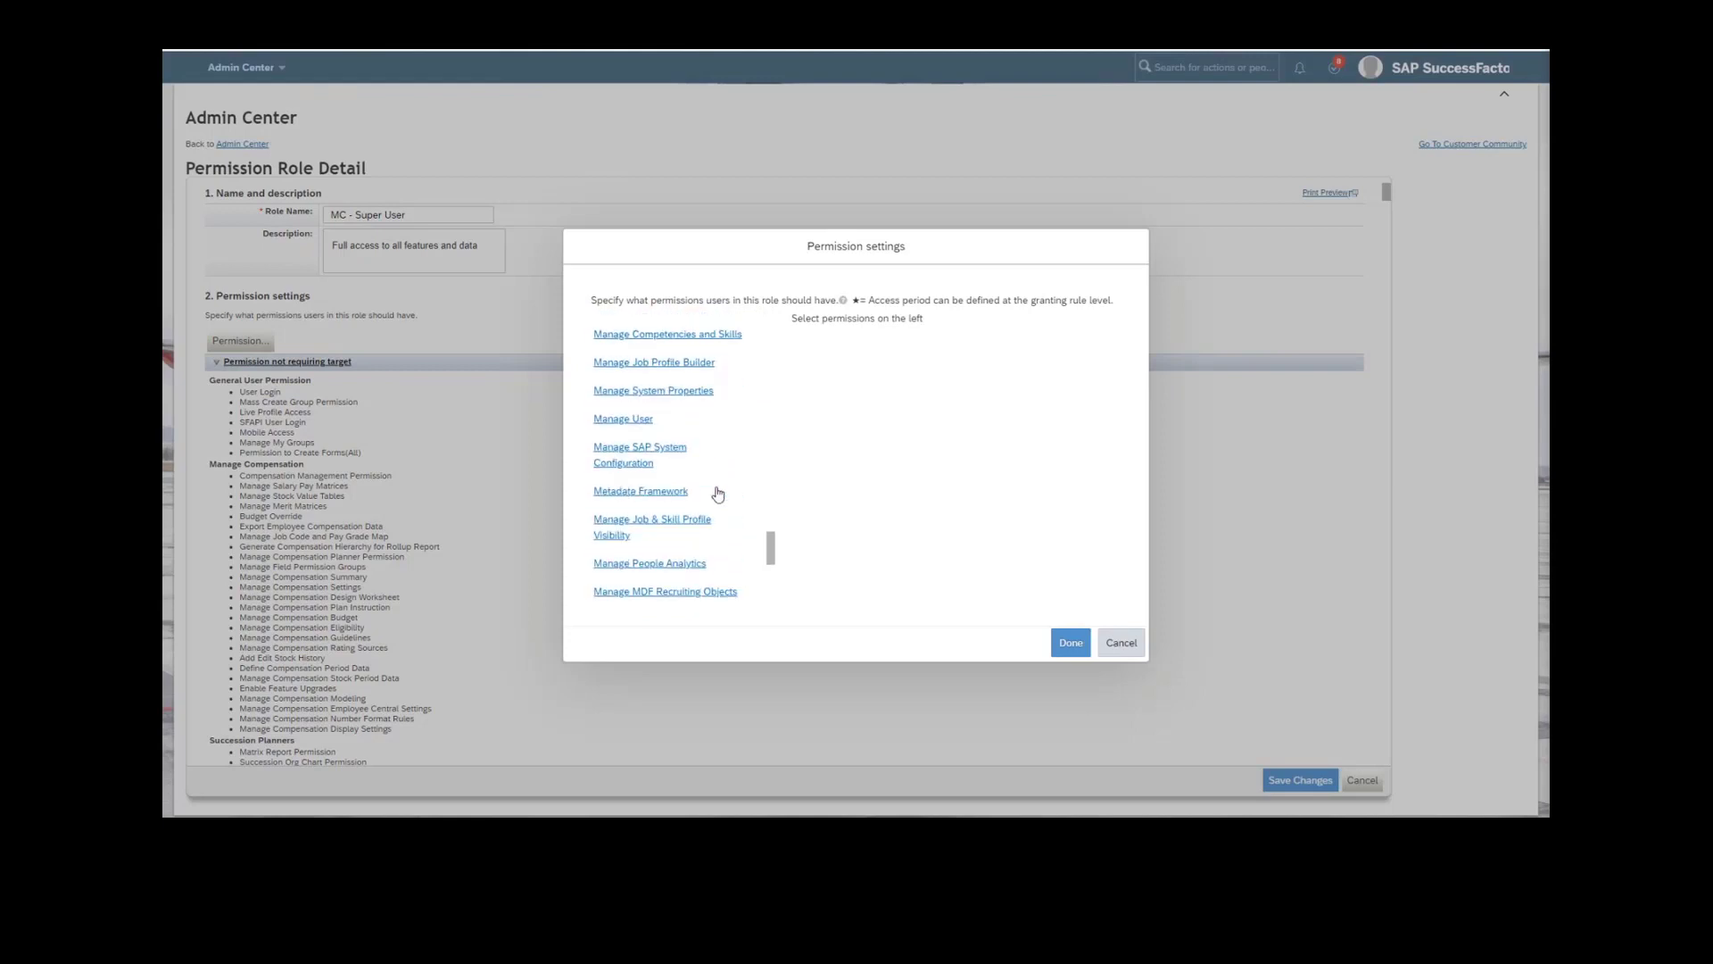
{"action": "scroll", "coordinate": [718, 493], "scroll_direction": "up", "scroll_amount": 8}
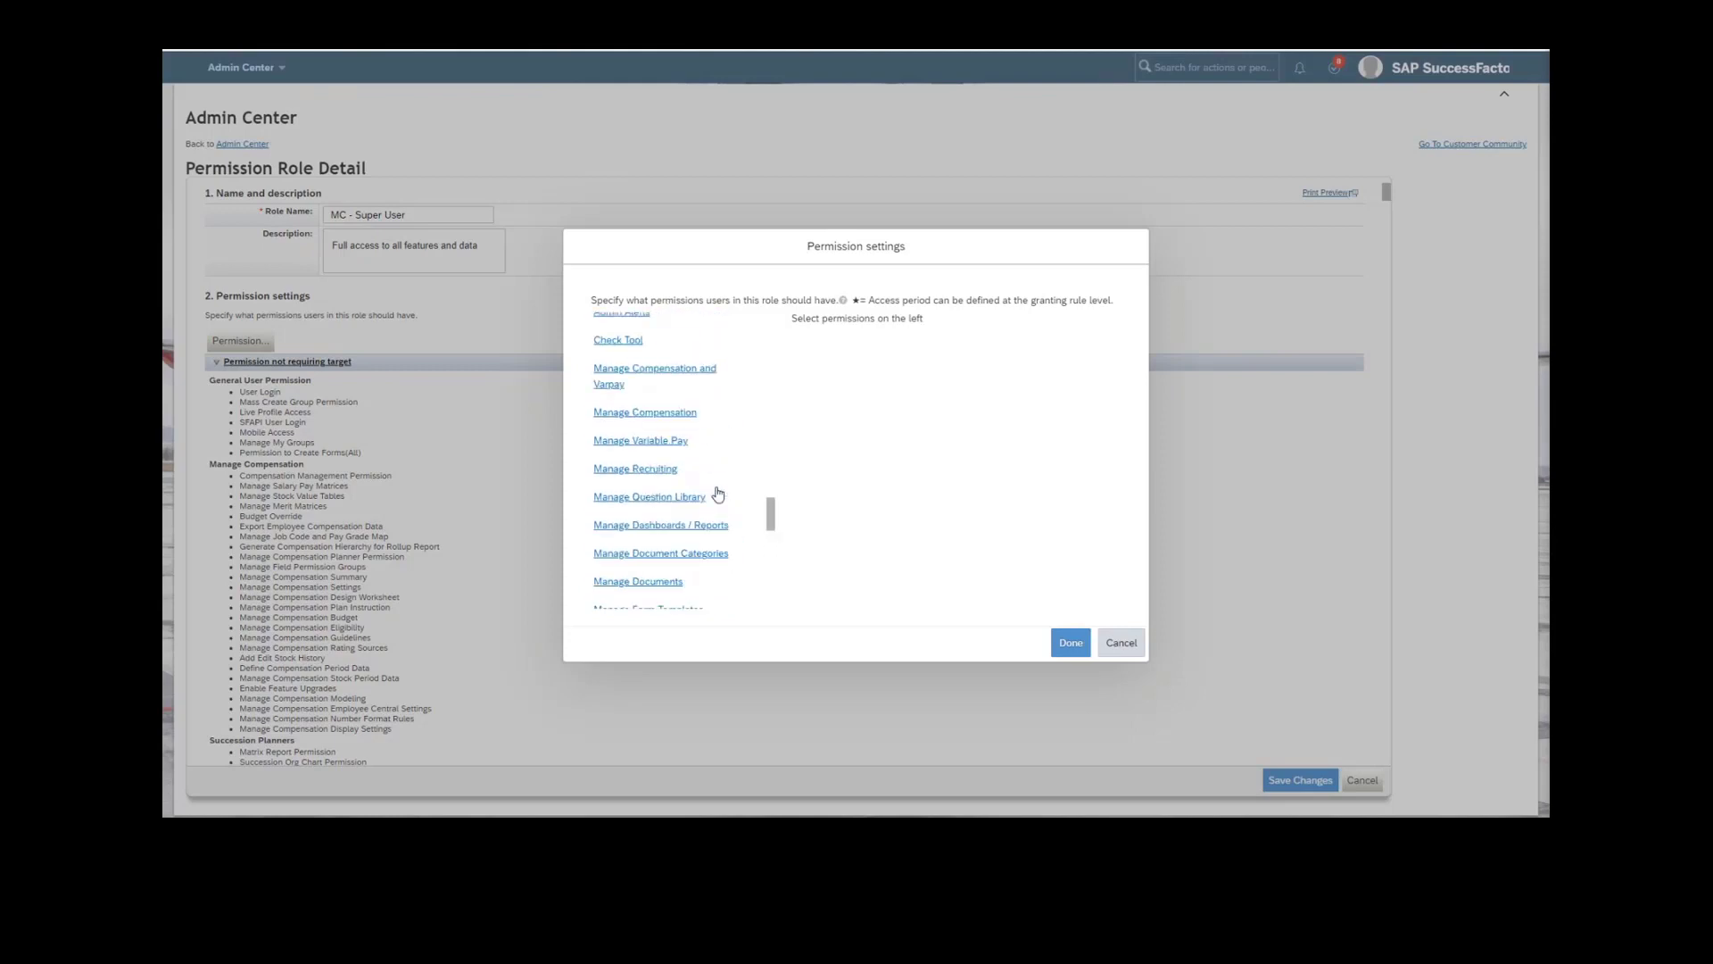
{"action": "scroll", "coordinate": [719, 493], "scroll_direction": "up", "scroll_amount": 12}
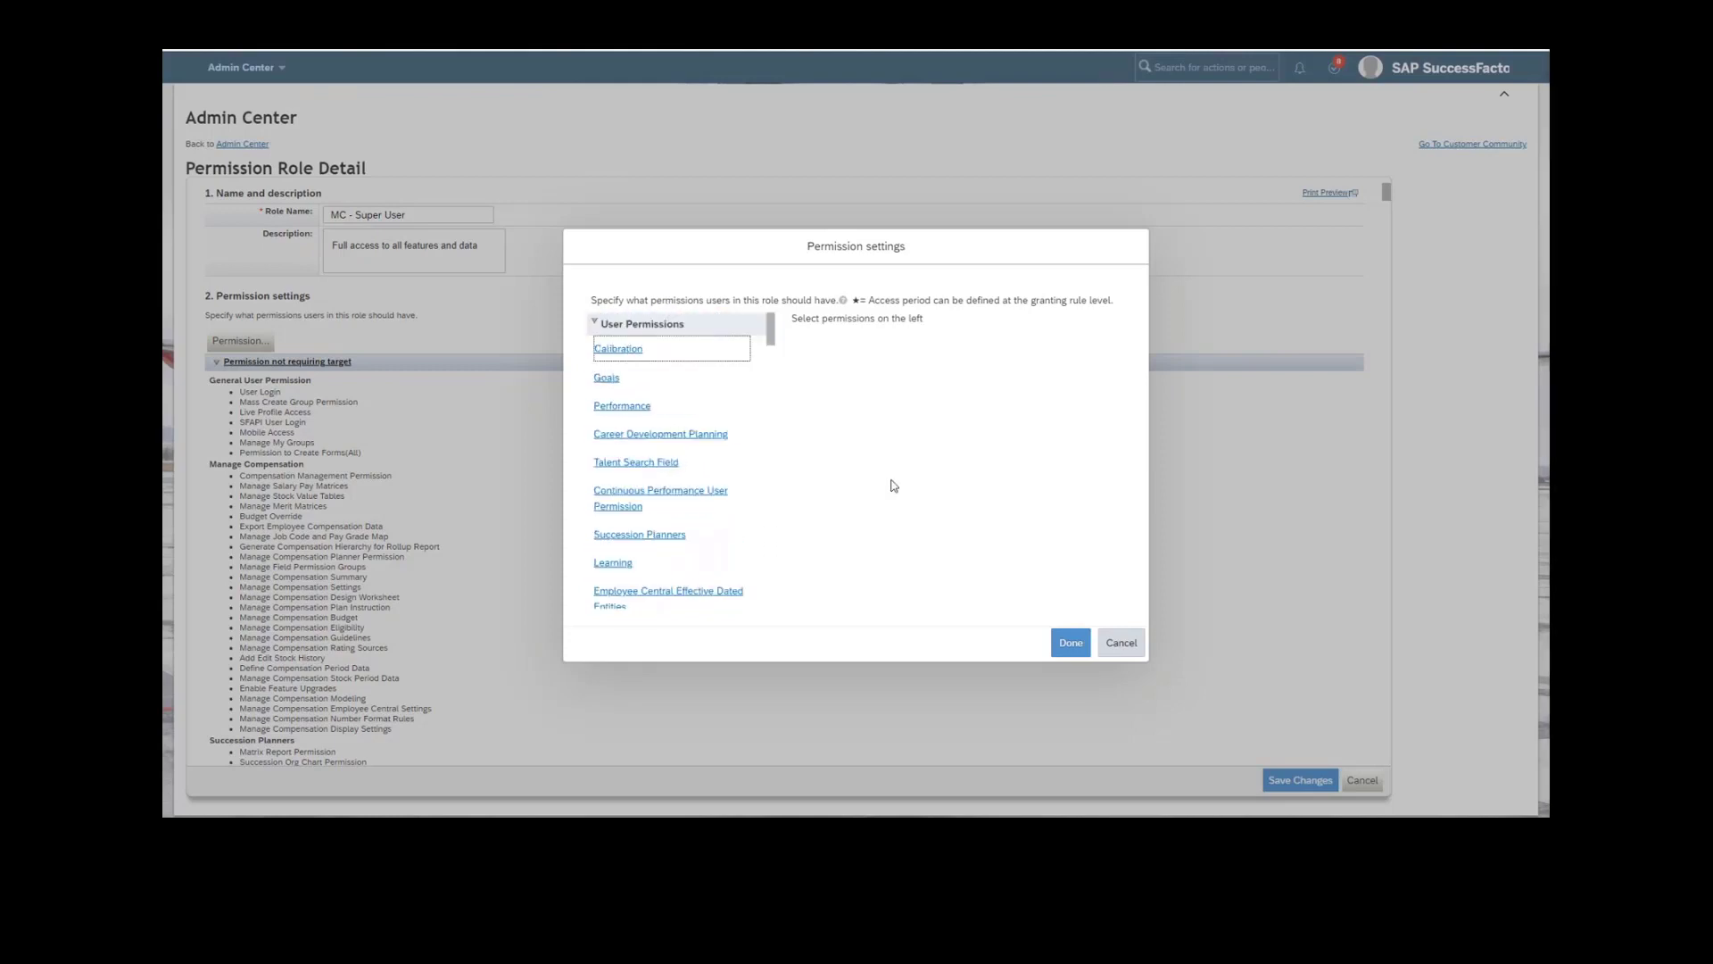
{"action": "key", "text": "ctrl+f"}
{"action": "type", "text": "MDF re"}
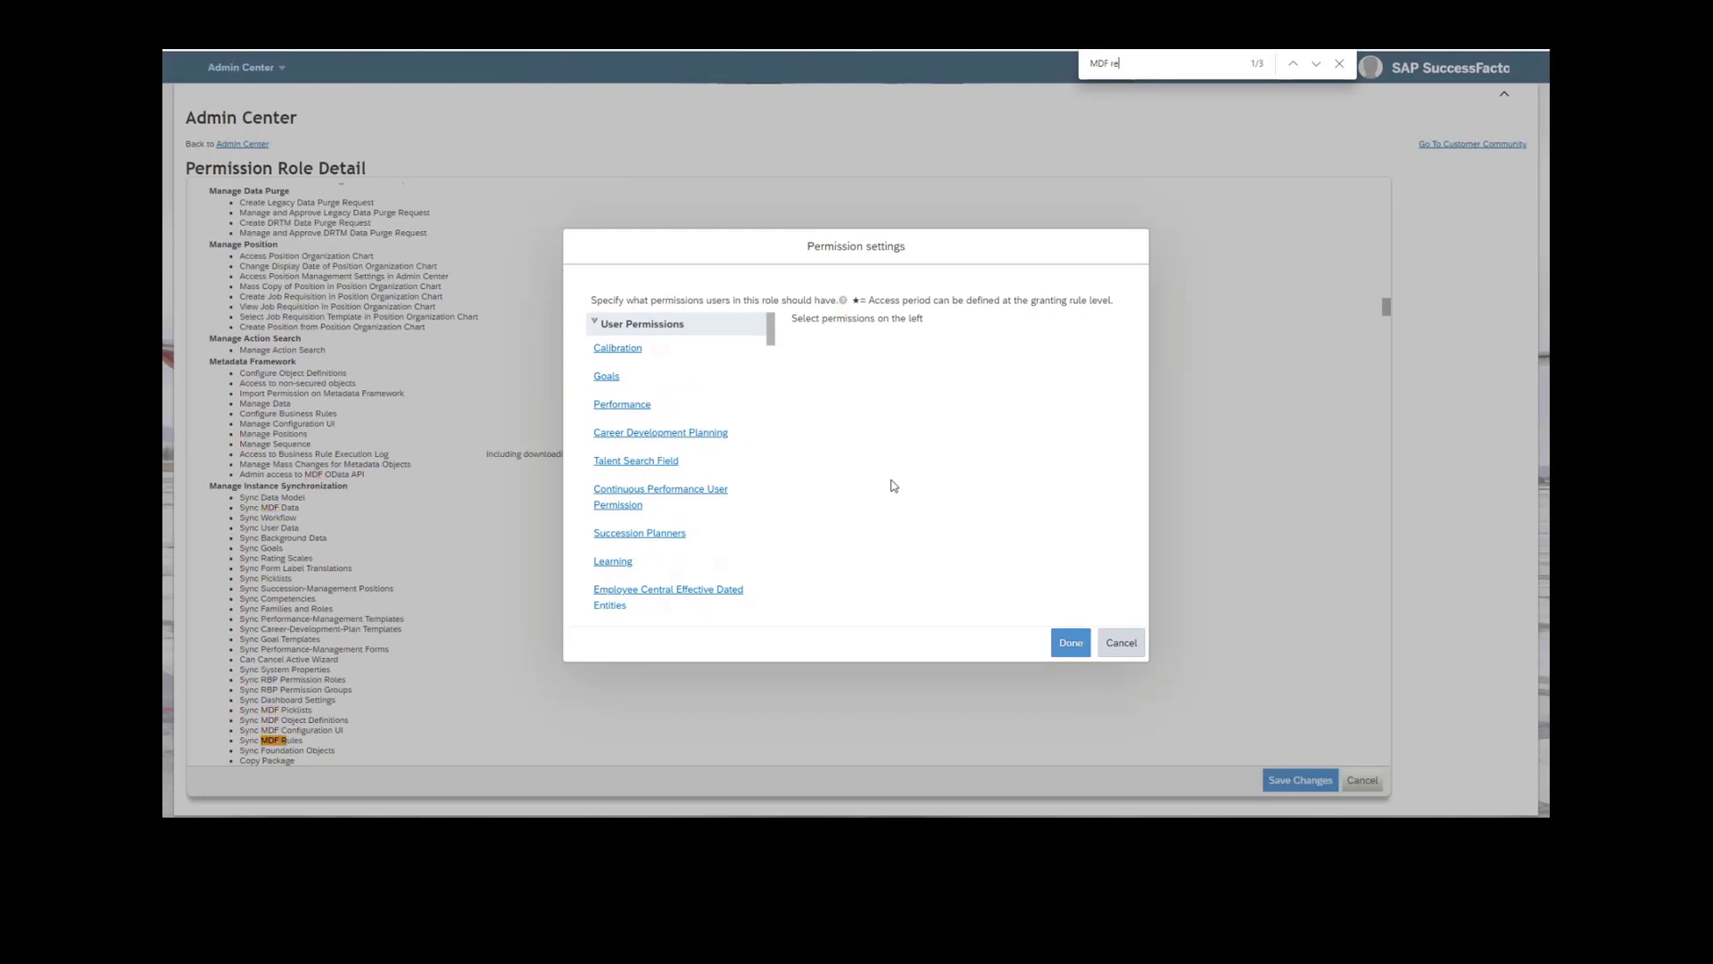
{"action": "type", "text": "cruiting permissions"}
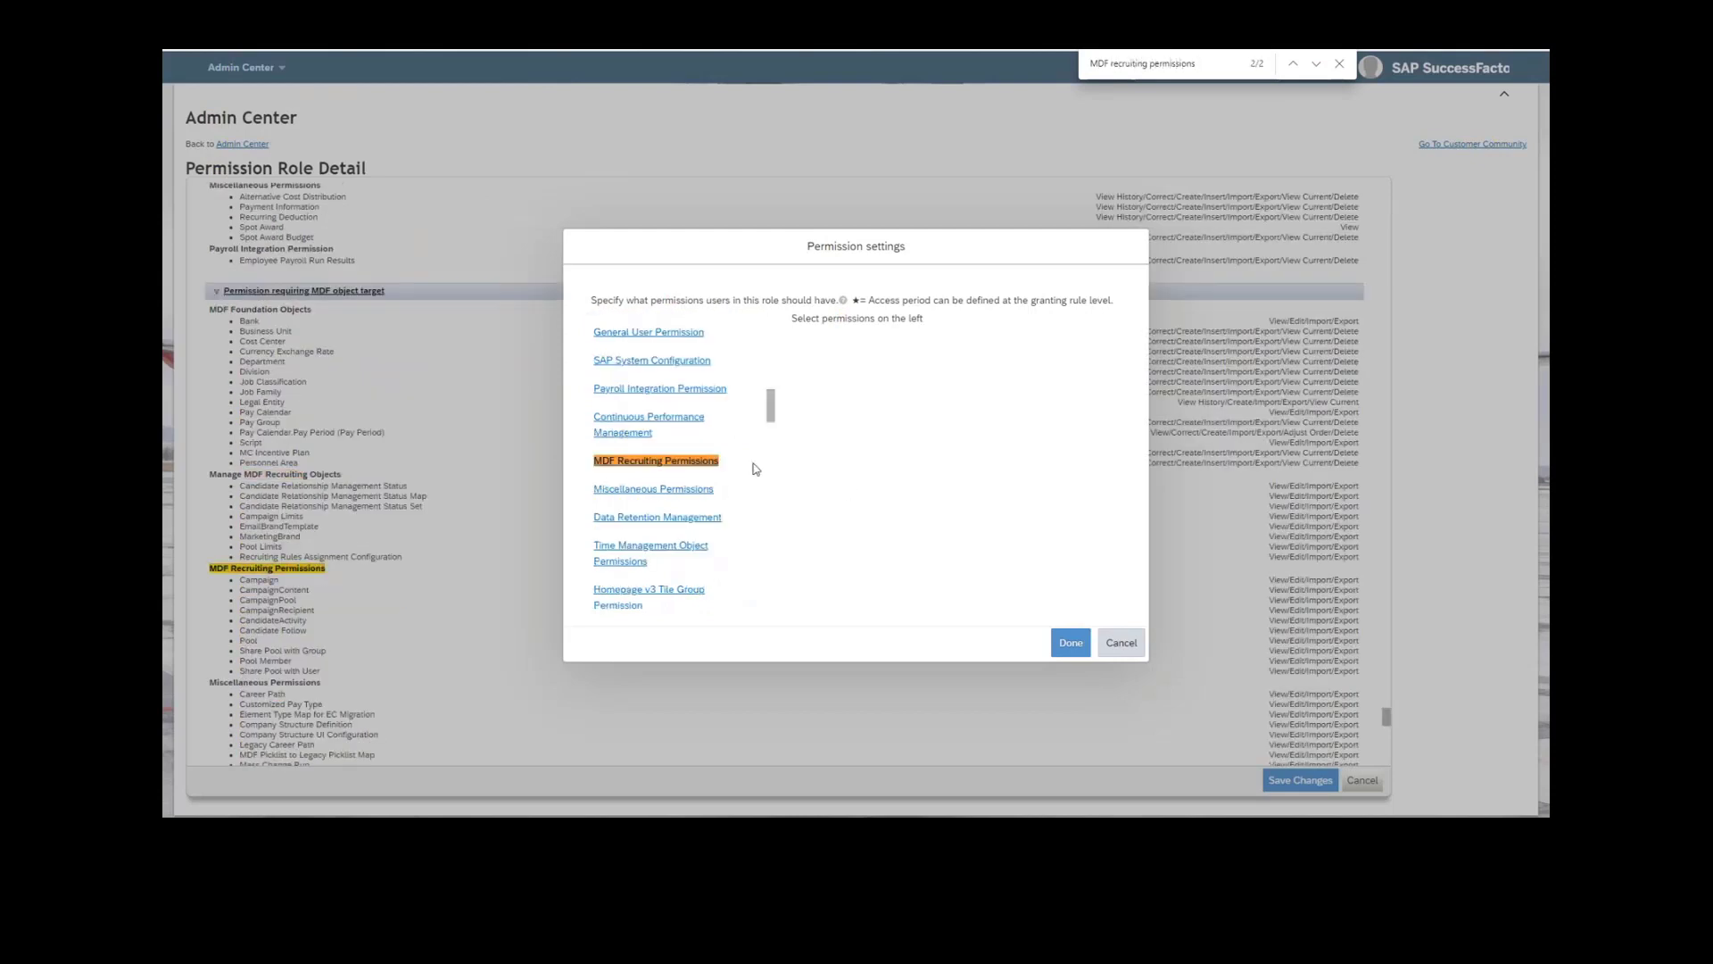
{"action": "left_click", "coordinate": [678, 472]}
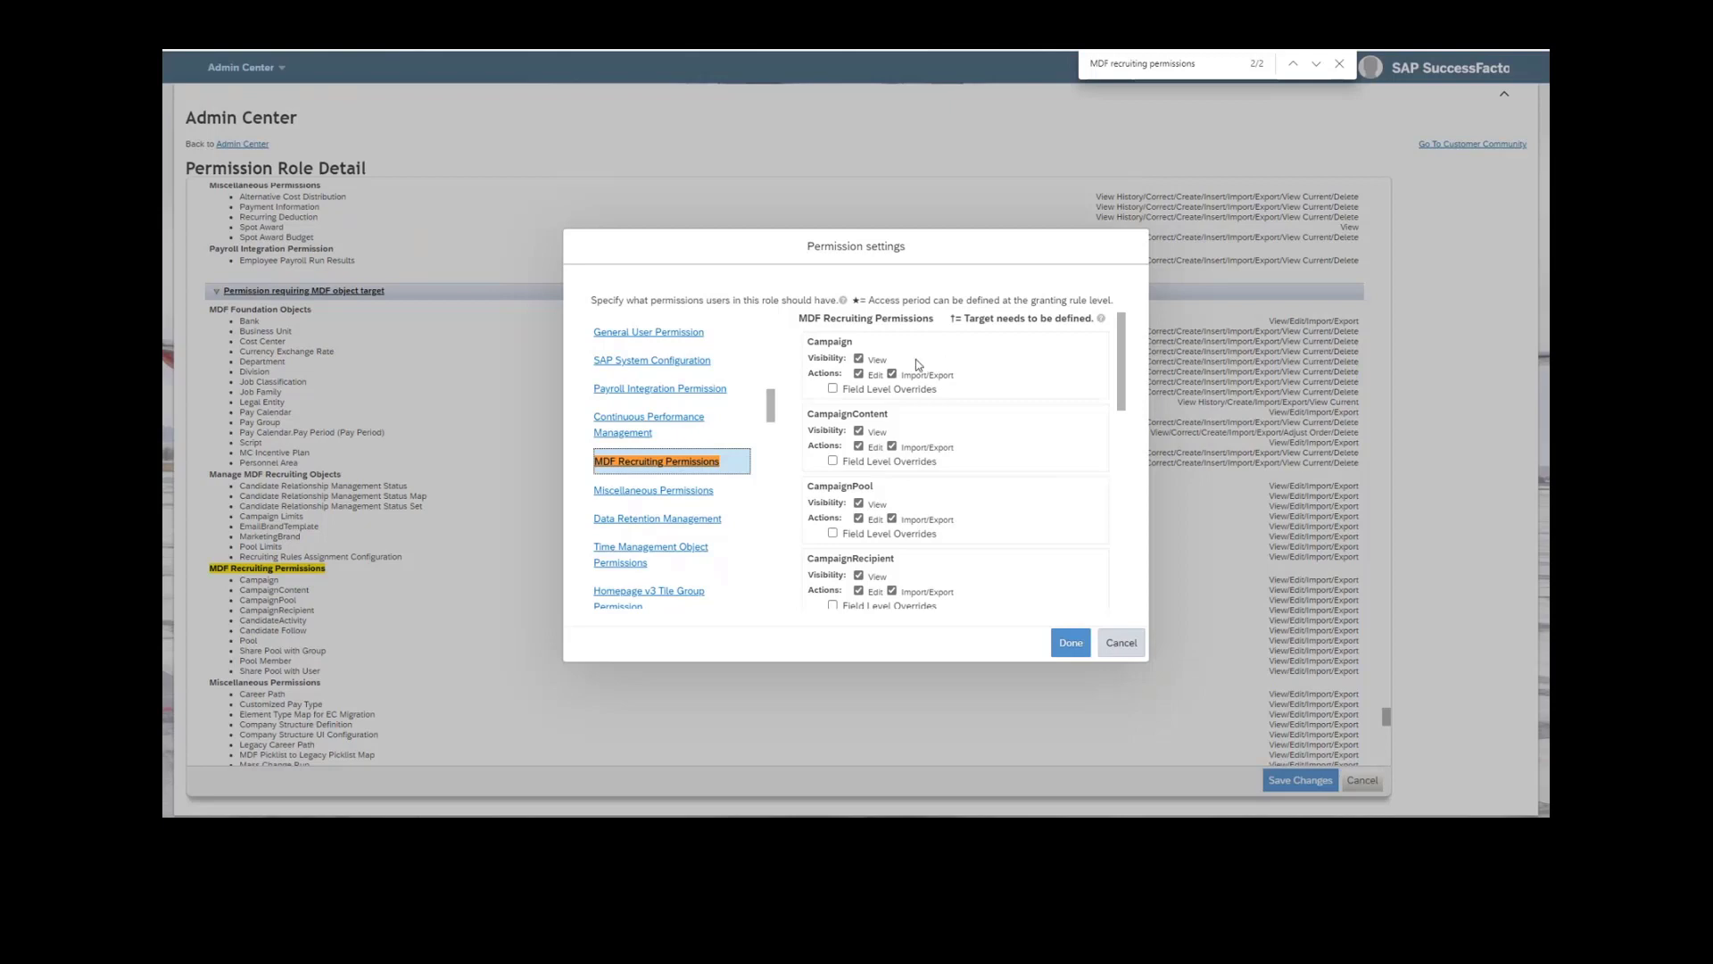
Toggle the Campaign object's View permission off and on again, and re-enable its Edit permission.
{"action": "left_click", "coordinate": [858, 359]}
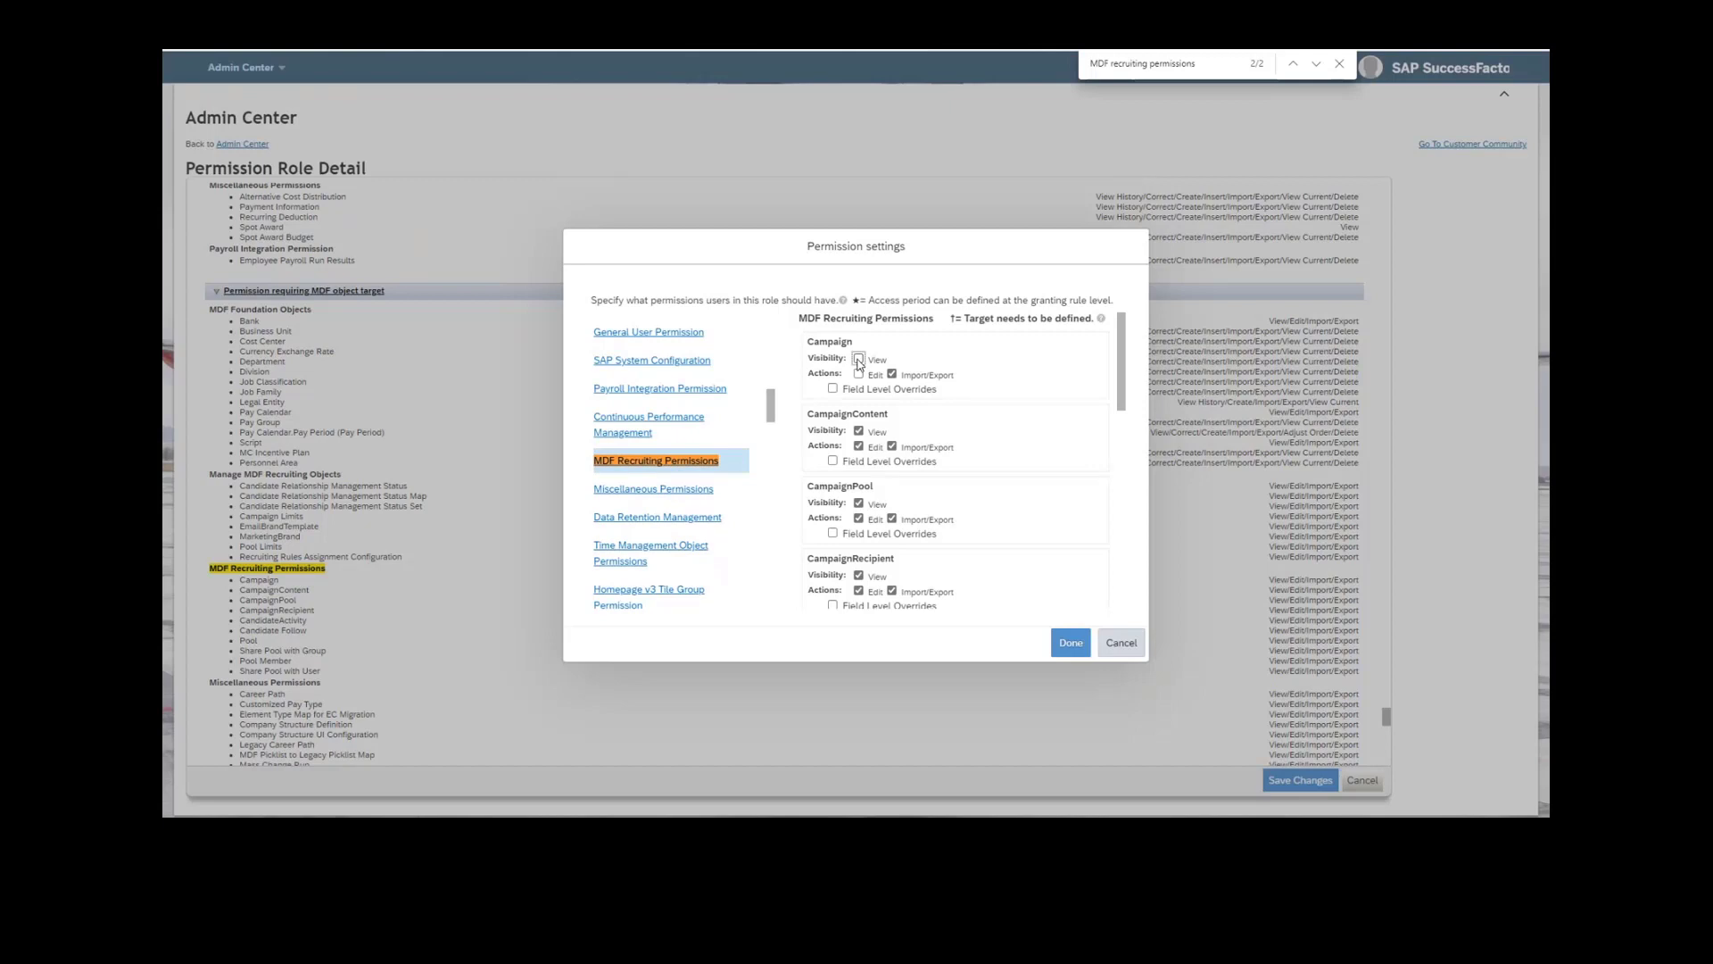
{"action": "left_click", "coordinate": [859, 359]}
{"action": "left_click", "coordinate": [858, 374]}
Review the View, Edit and Import/Export permissions of the remaining MDF recruiting objects, from CampaignContent through Share Pool with User.
{"action": "scroll", "coordinate": [952, 487], "scroll_direction": "down", "scroll_amount": 2}
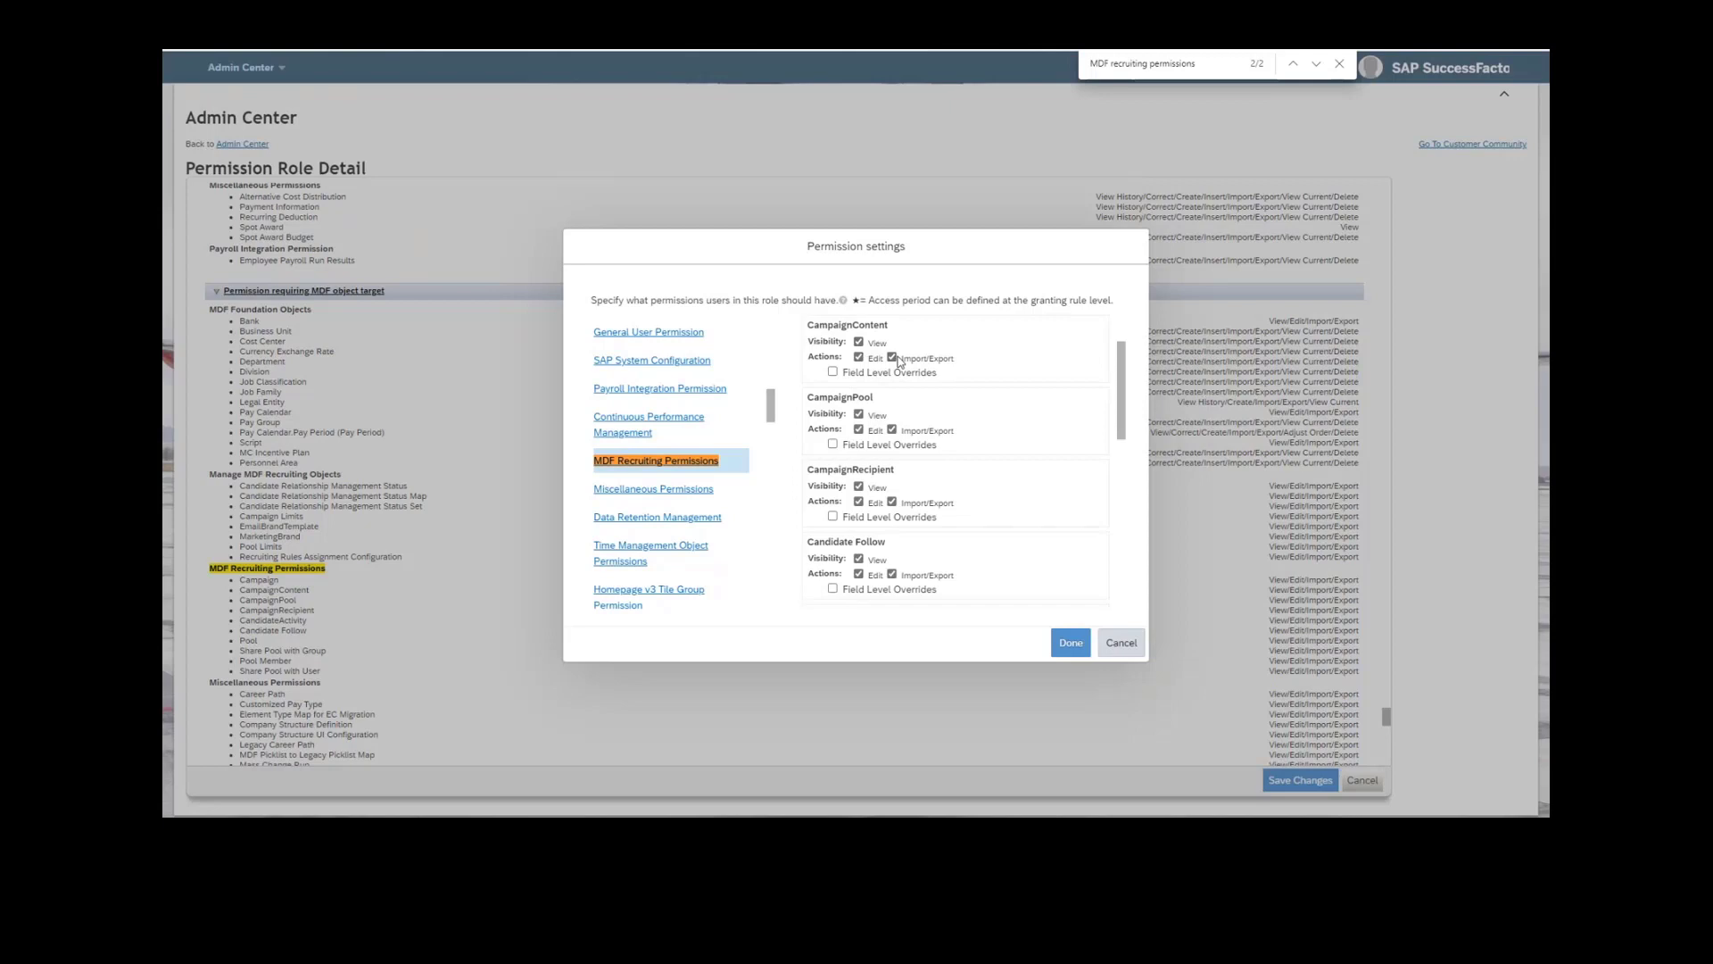
{"action": "scroll", "coordinate": [944, 439], "scroll_direction": "down", "scroll_amount": 2}
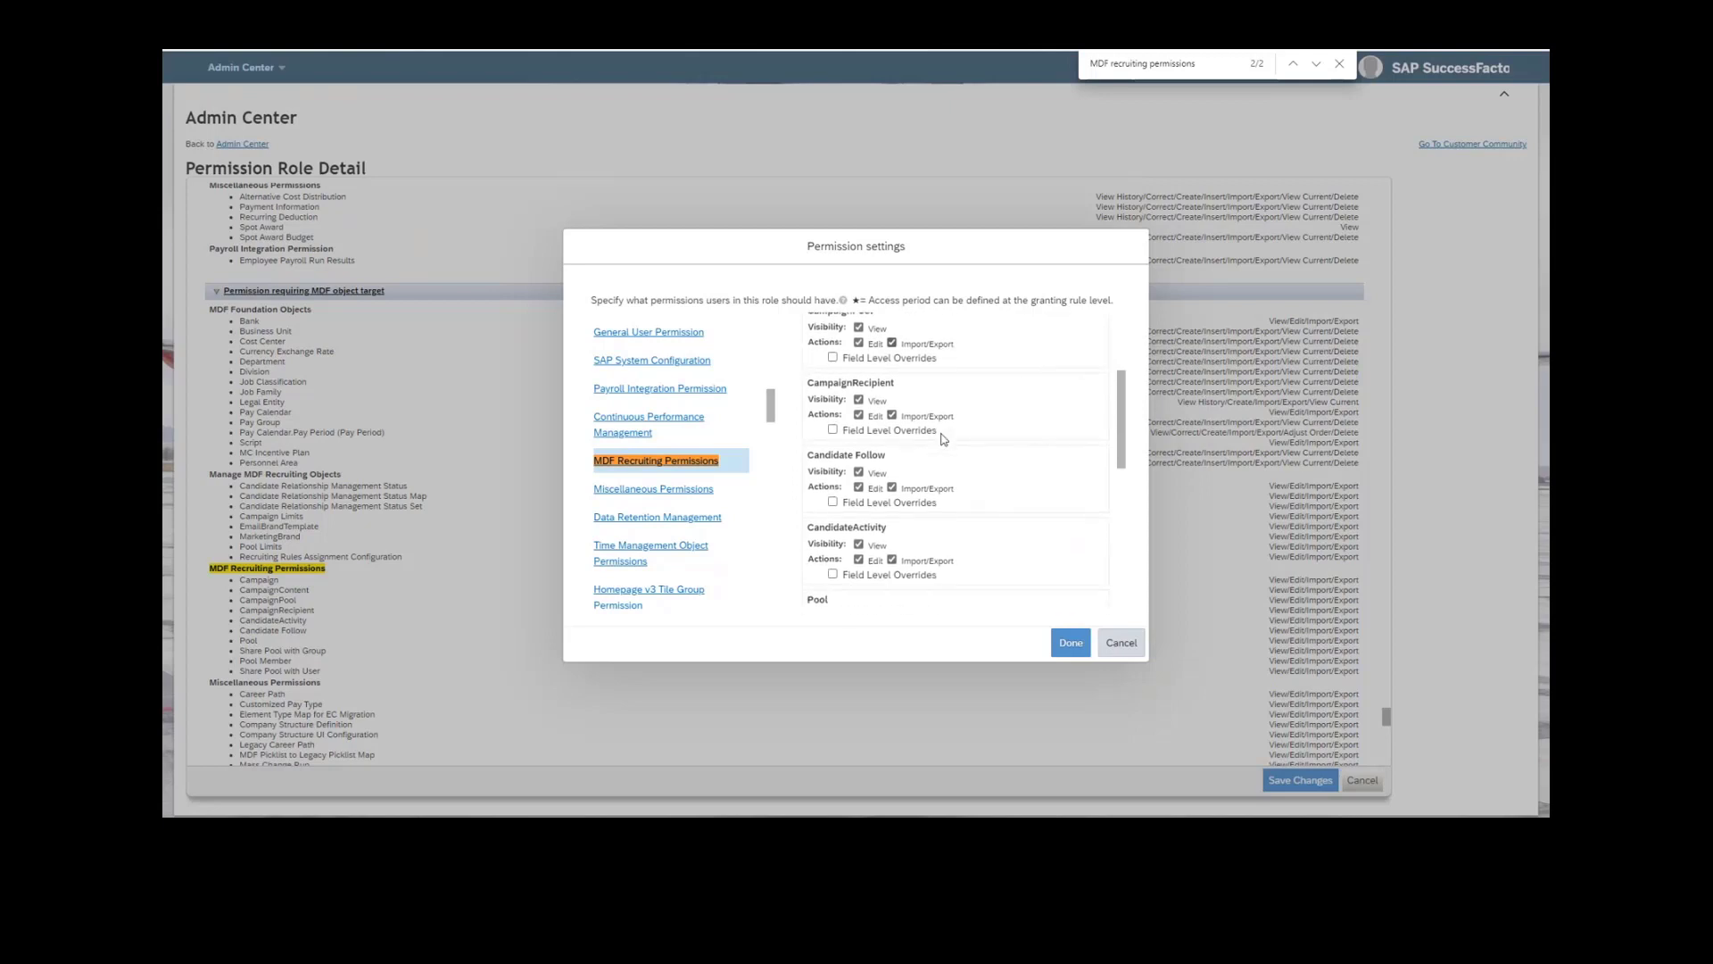
{"action": "scroll", "coordinate": [894, 390], "scroll_direction": "up", "scroll_amount": 1}
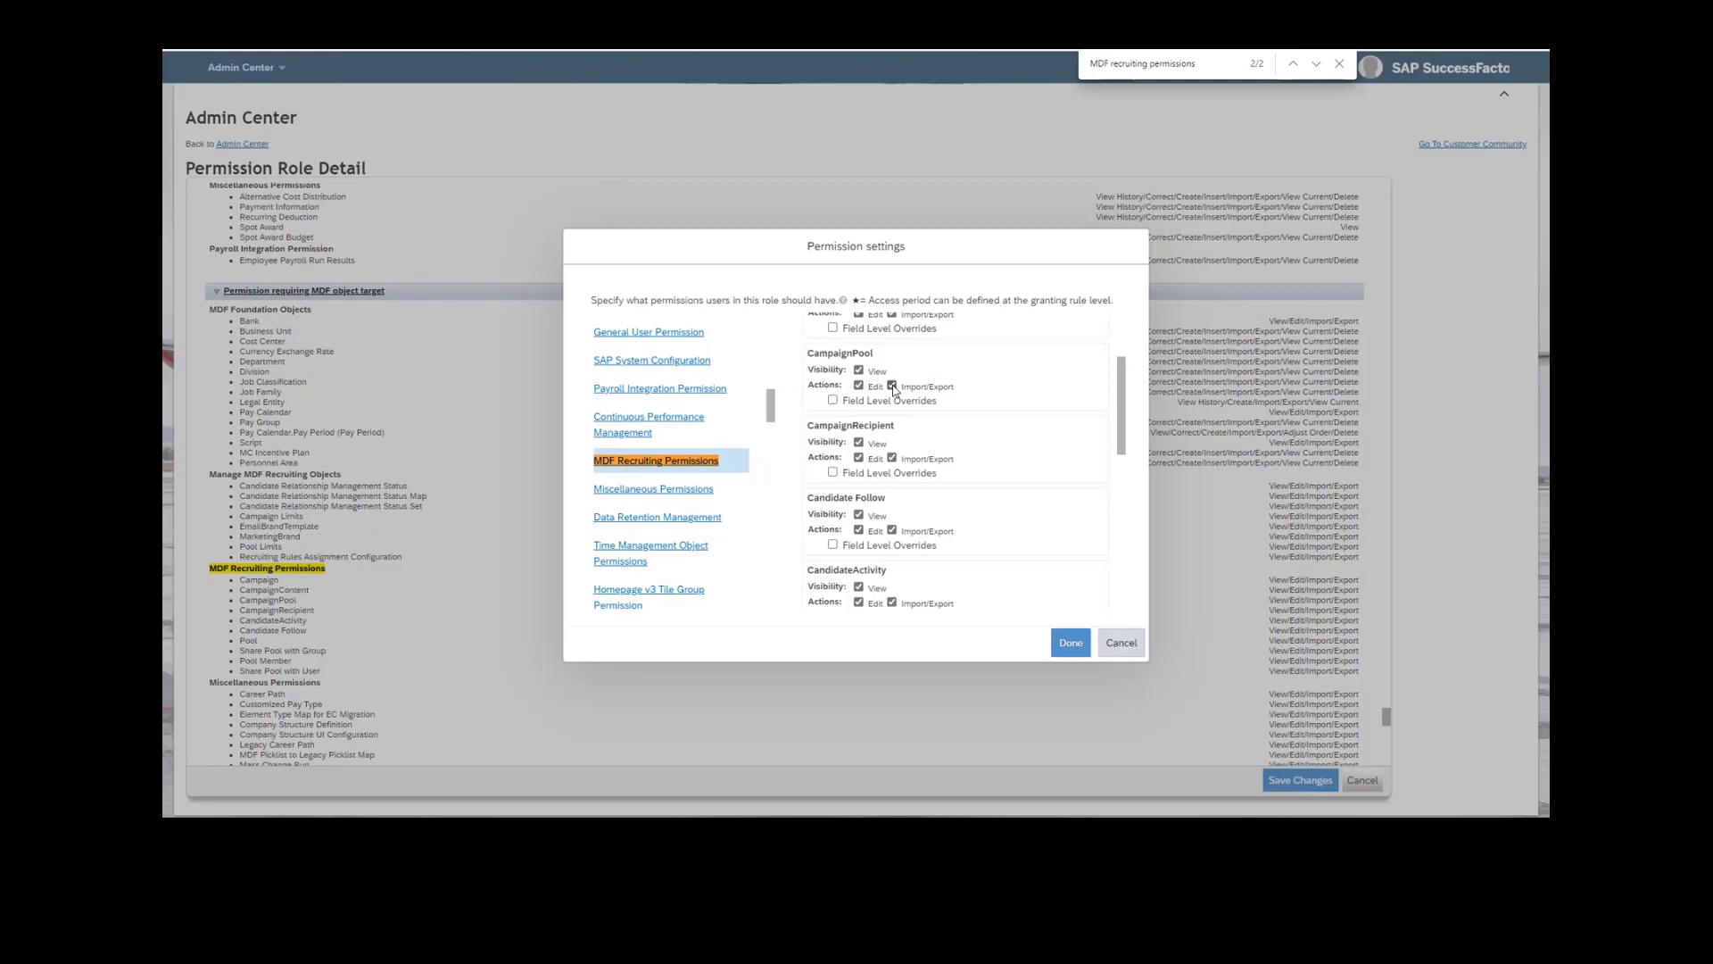
{"action": "scroll", "coordinate": [932, 431], "scroll_direction": "down", "scroll_amount": 2}
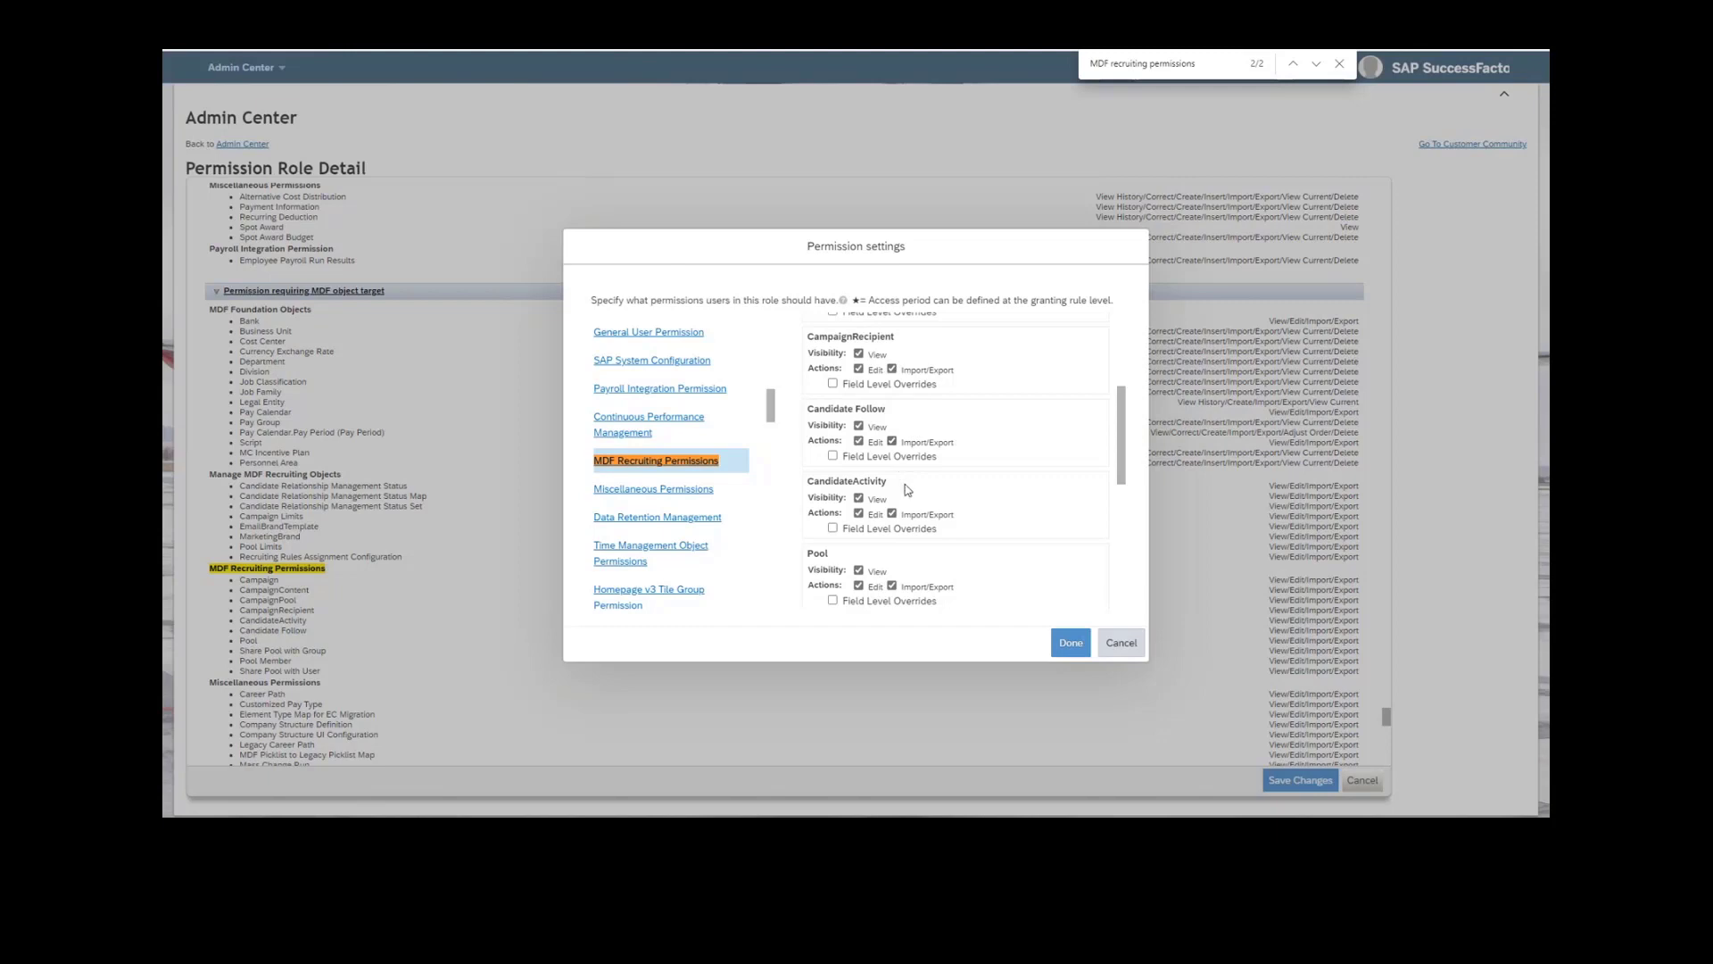
{"action": "scroll", "coordinate": [907, 489], "scroll_direction": "down", "scroll_amount": 4}
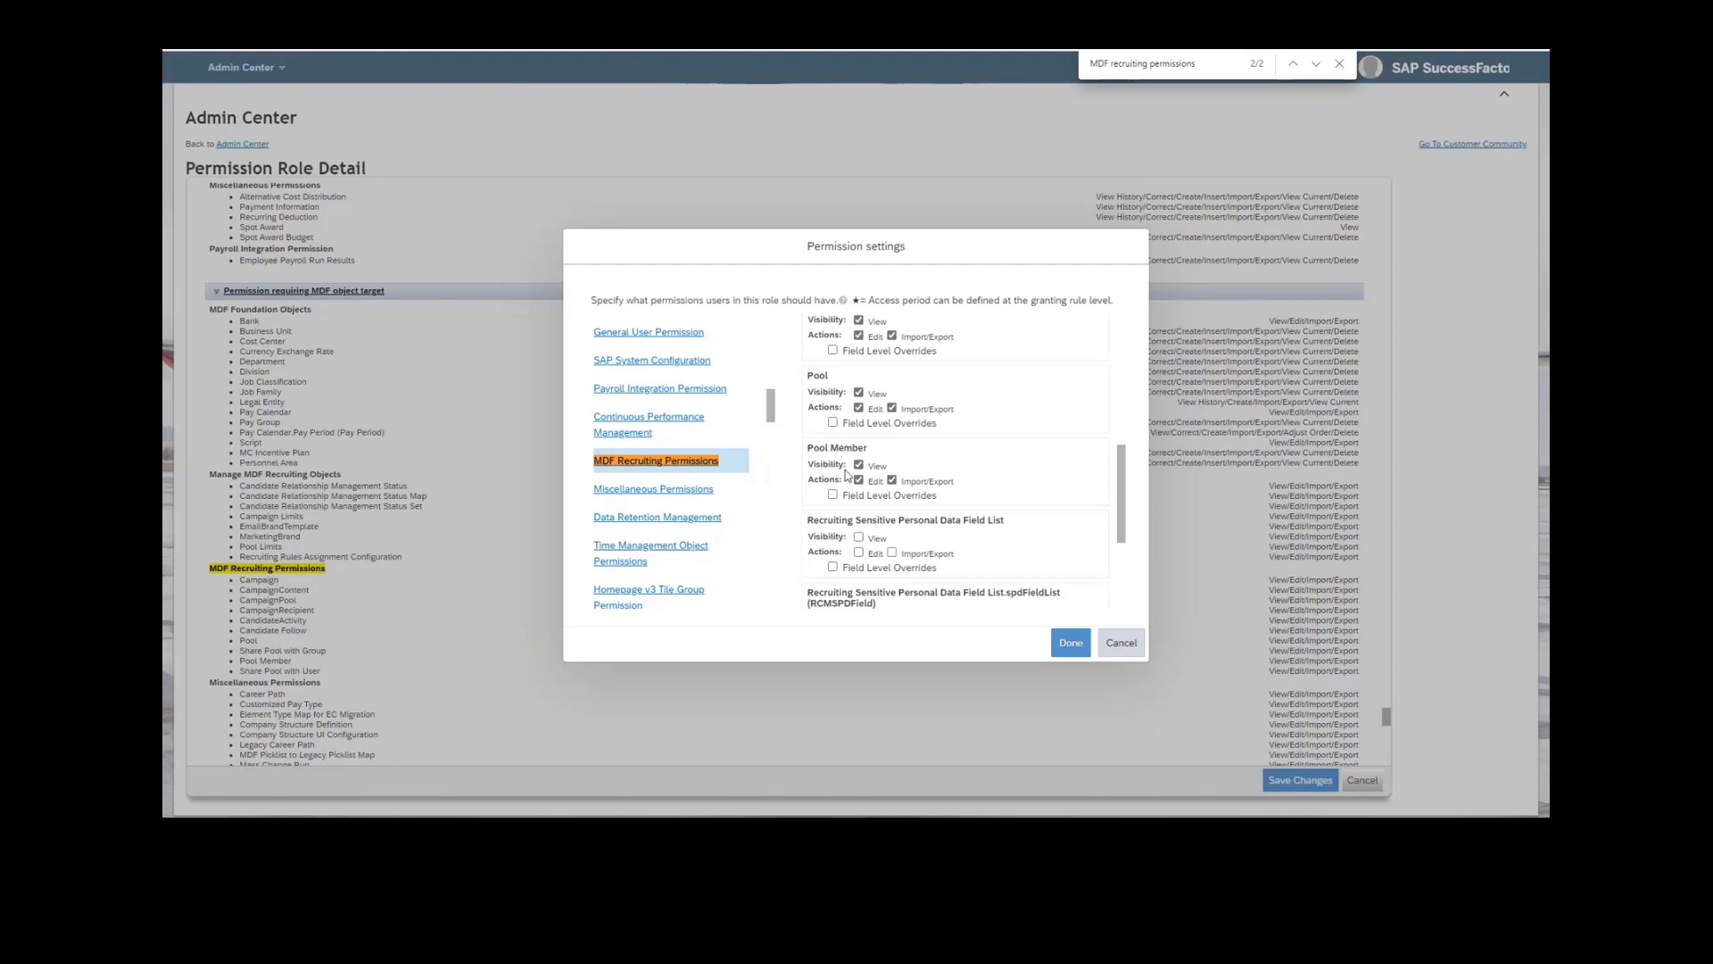
{"action": "scroll", "coordinate": [846, 435], "scroll_direction": "down", "scroll_amount": 1}
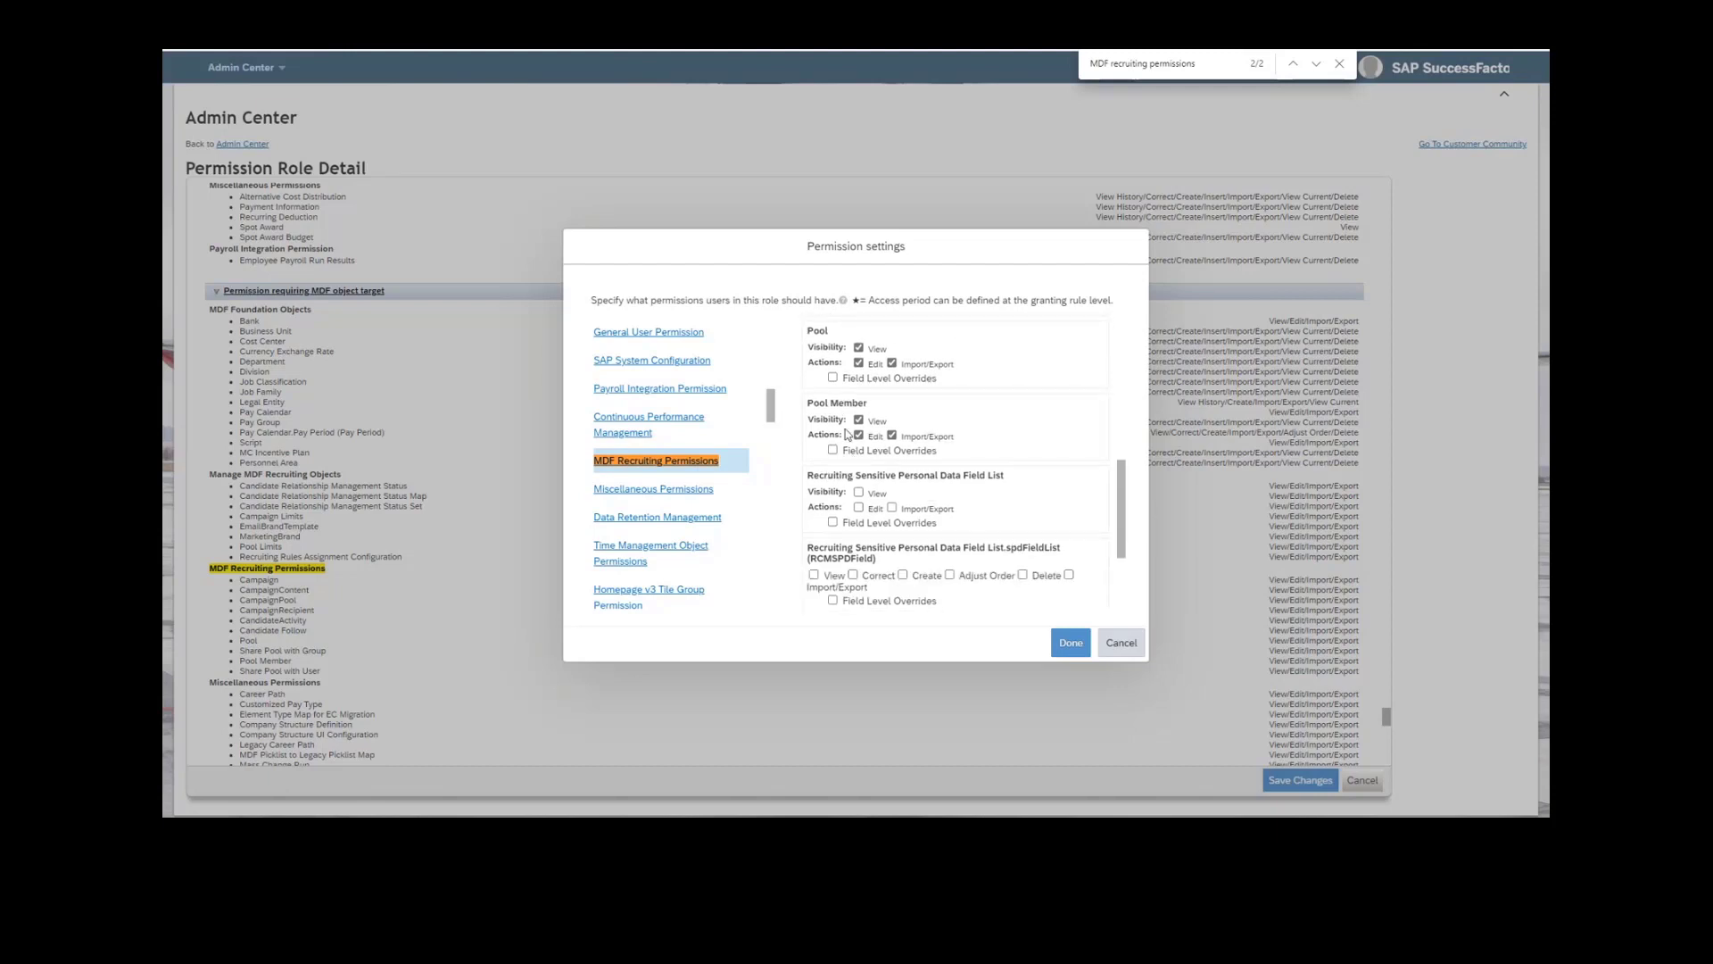
{"action": "scroll", "coordinate": [846, 435], "scroll_direction": "down", "scroll_amount": 3}
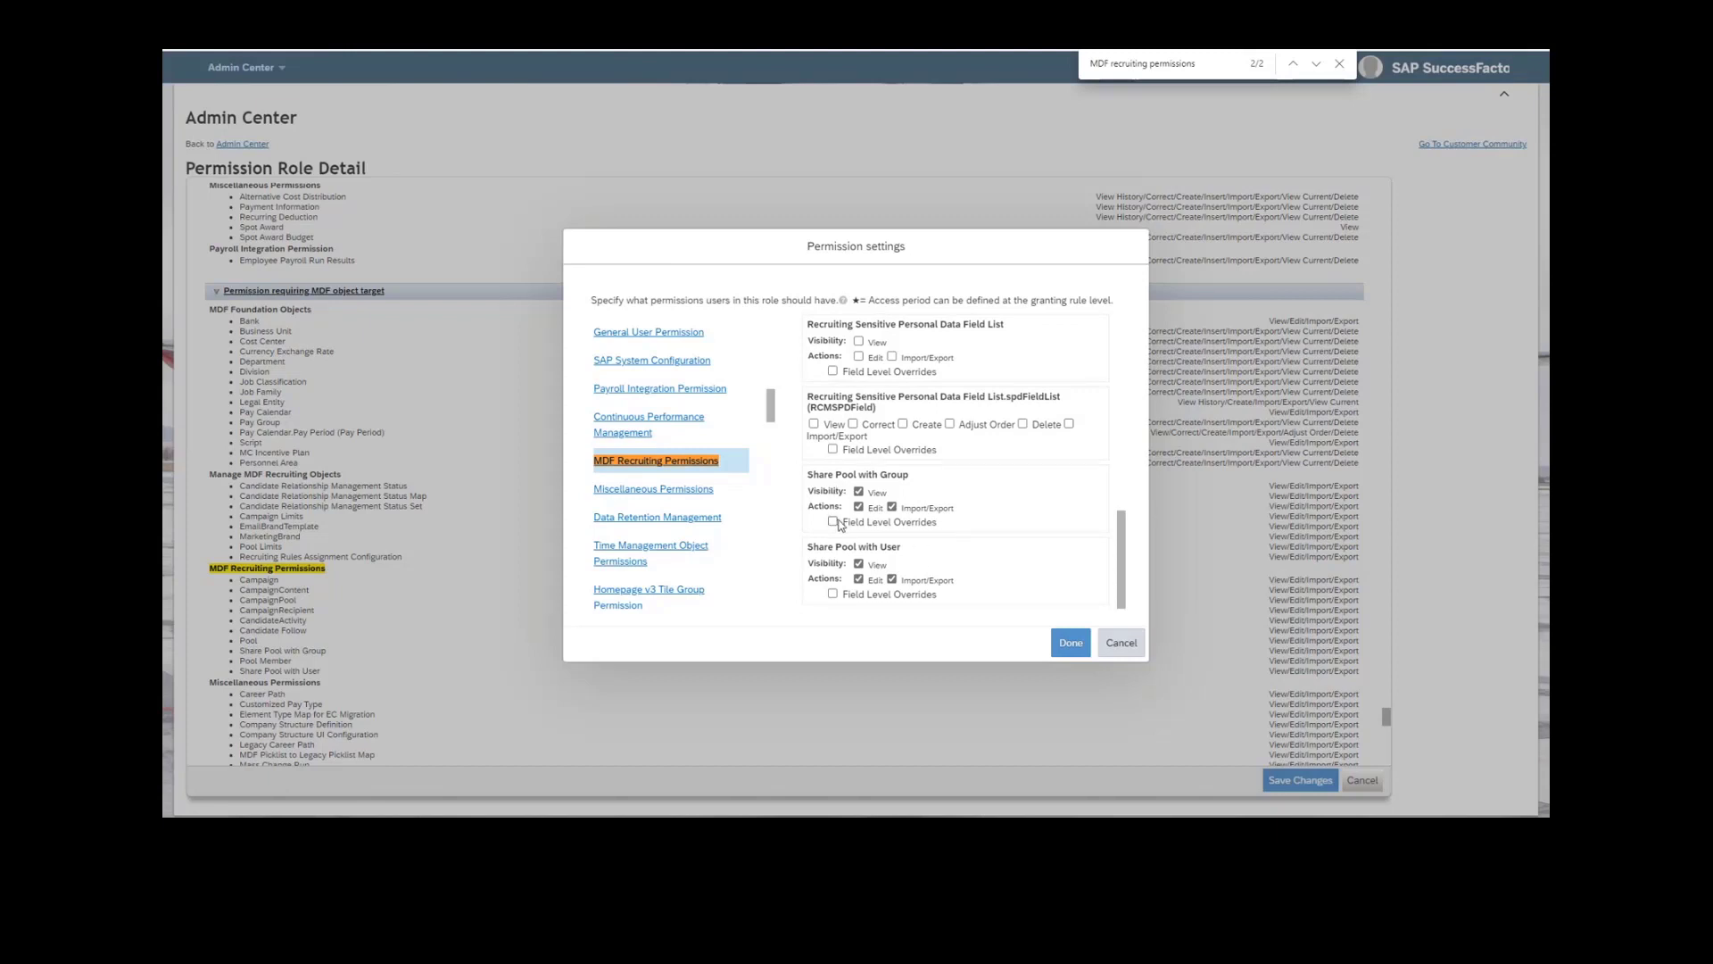
{"action": "scroll", "coordinate": [1014, 474], "scroll_direction": "up", "scroll_amount": 5}
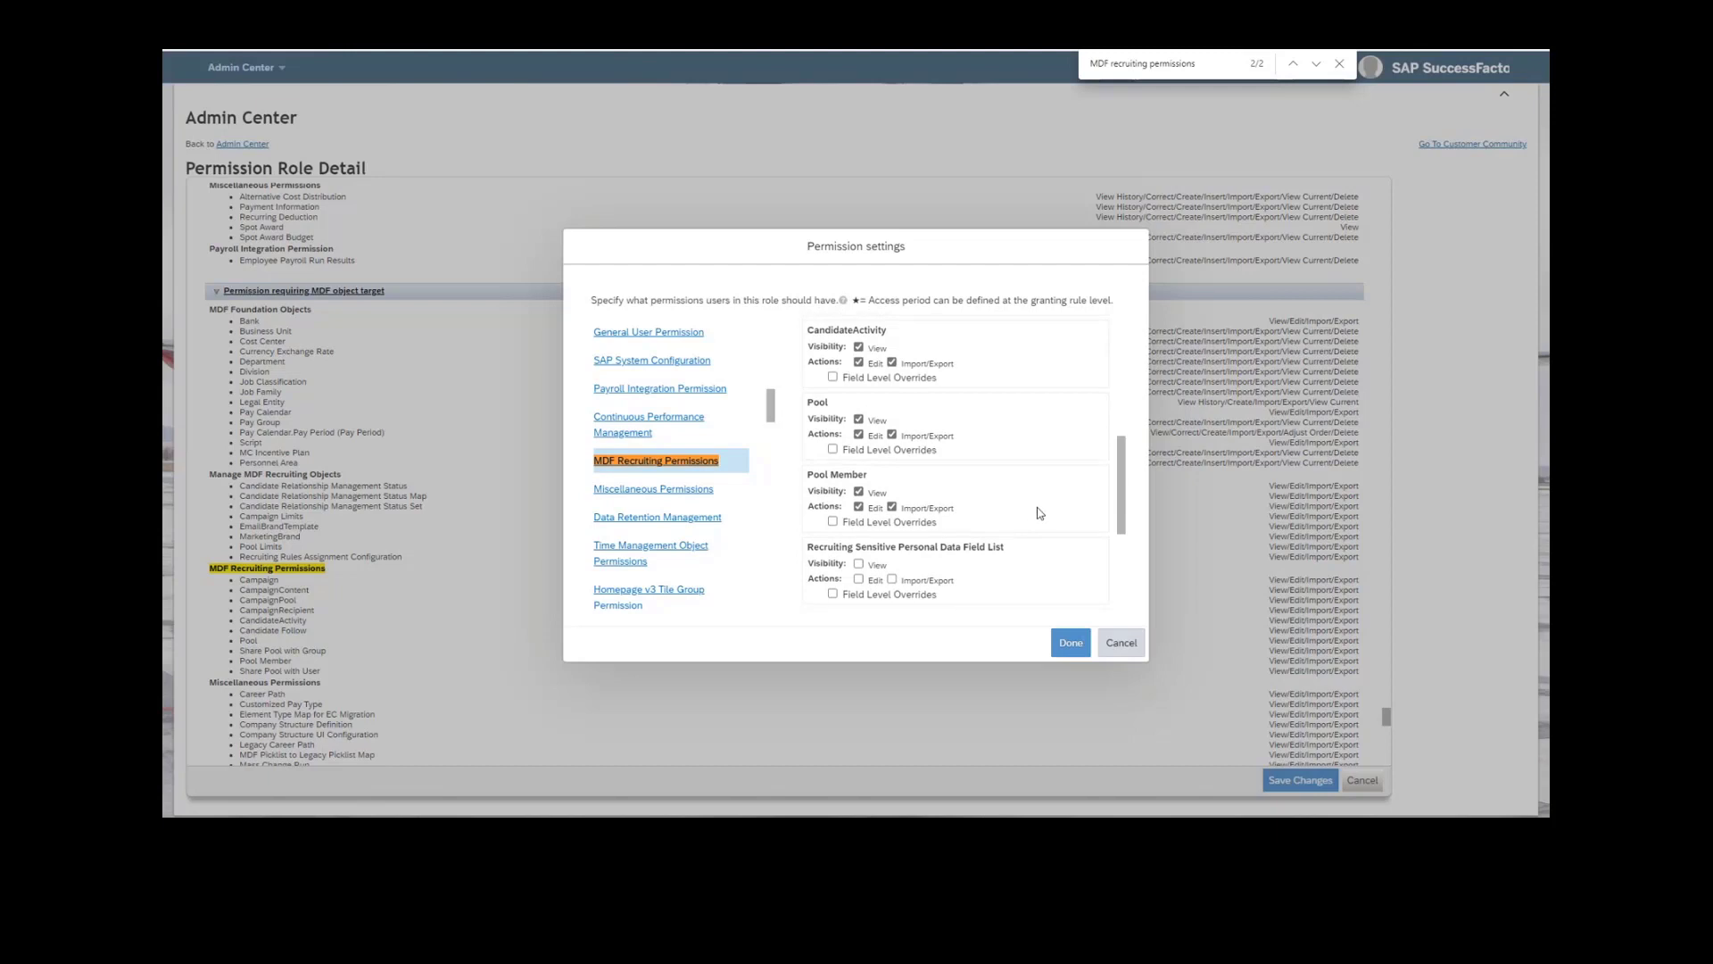
{"action": "scroll", "coordinate": [1009, 519], "scroll_direction": "up", "scroll_amount": 3}
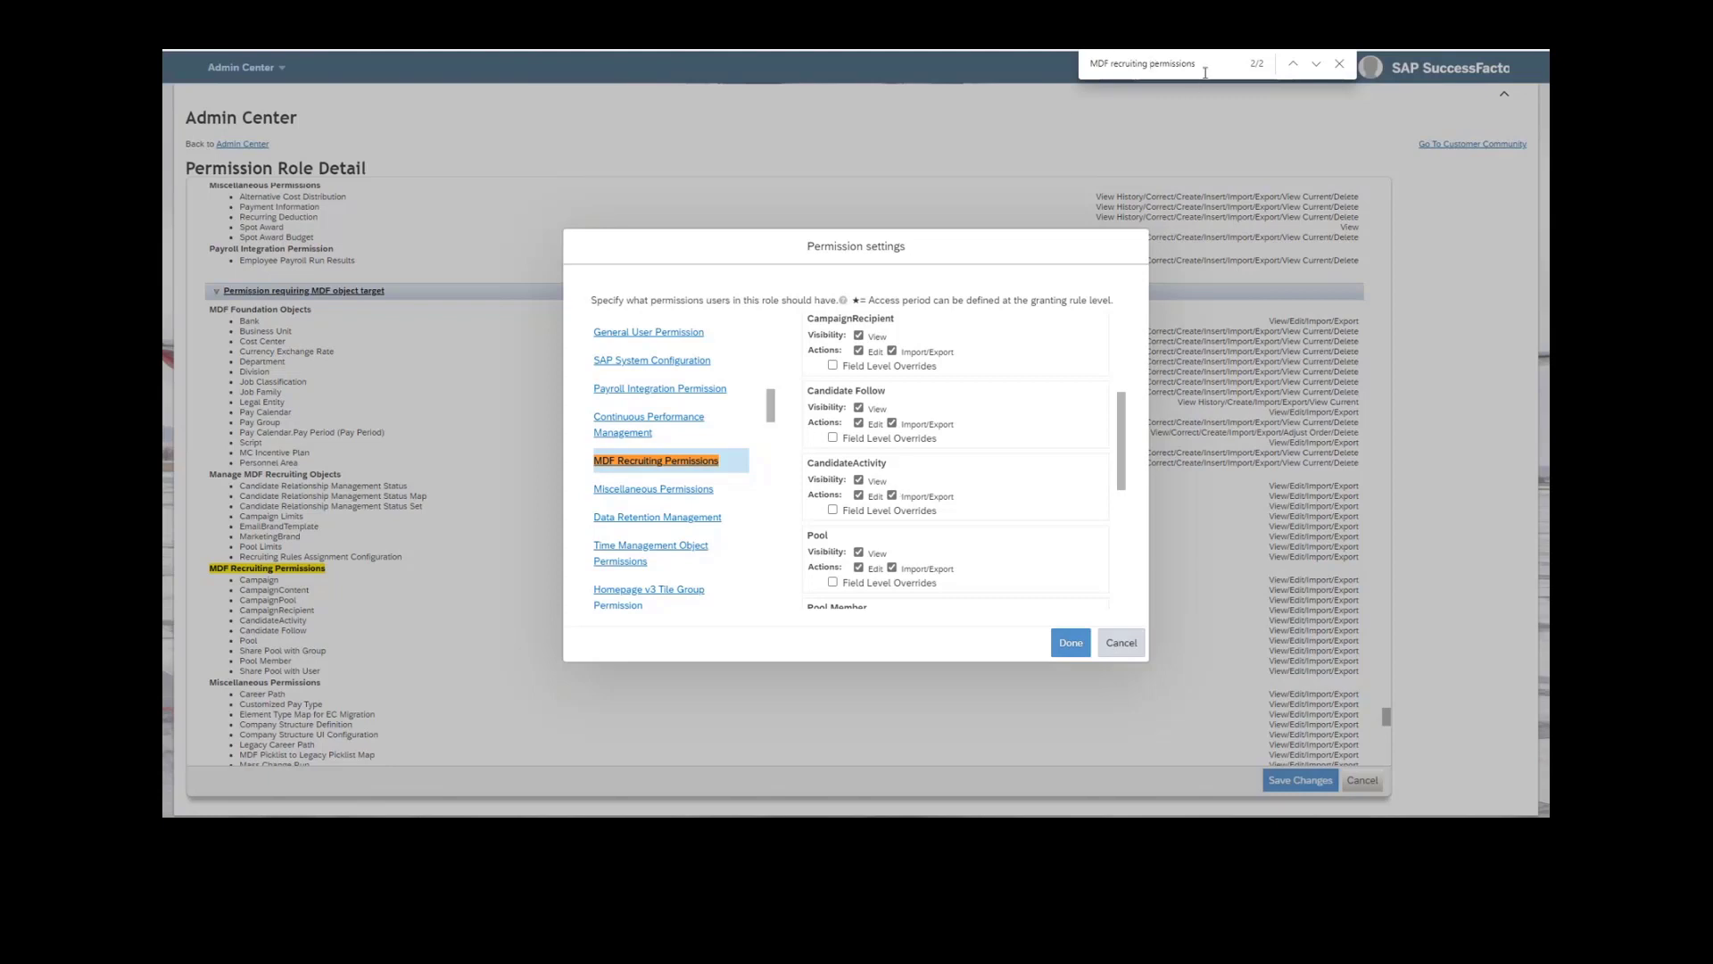
Search for "recruiting permissions" and open the Recruiting Permissions category under User Permissions.
{"action": "left_click_drag", "start_coordinate": [1112, 62], "coordinate": [1030, 51]}
{"action": "key", "text": "BackSpace"}
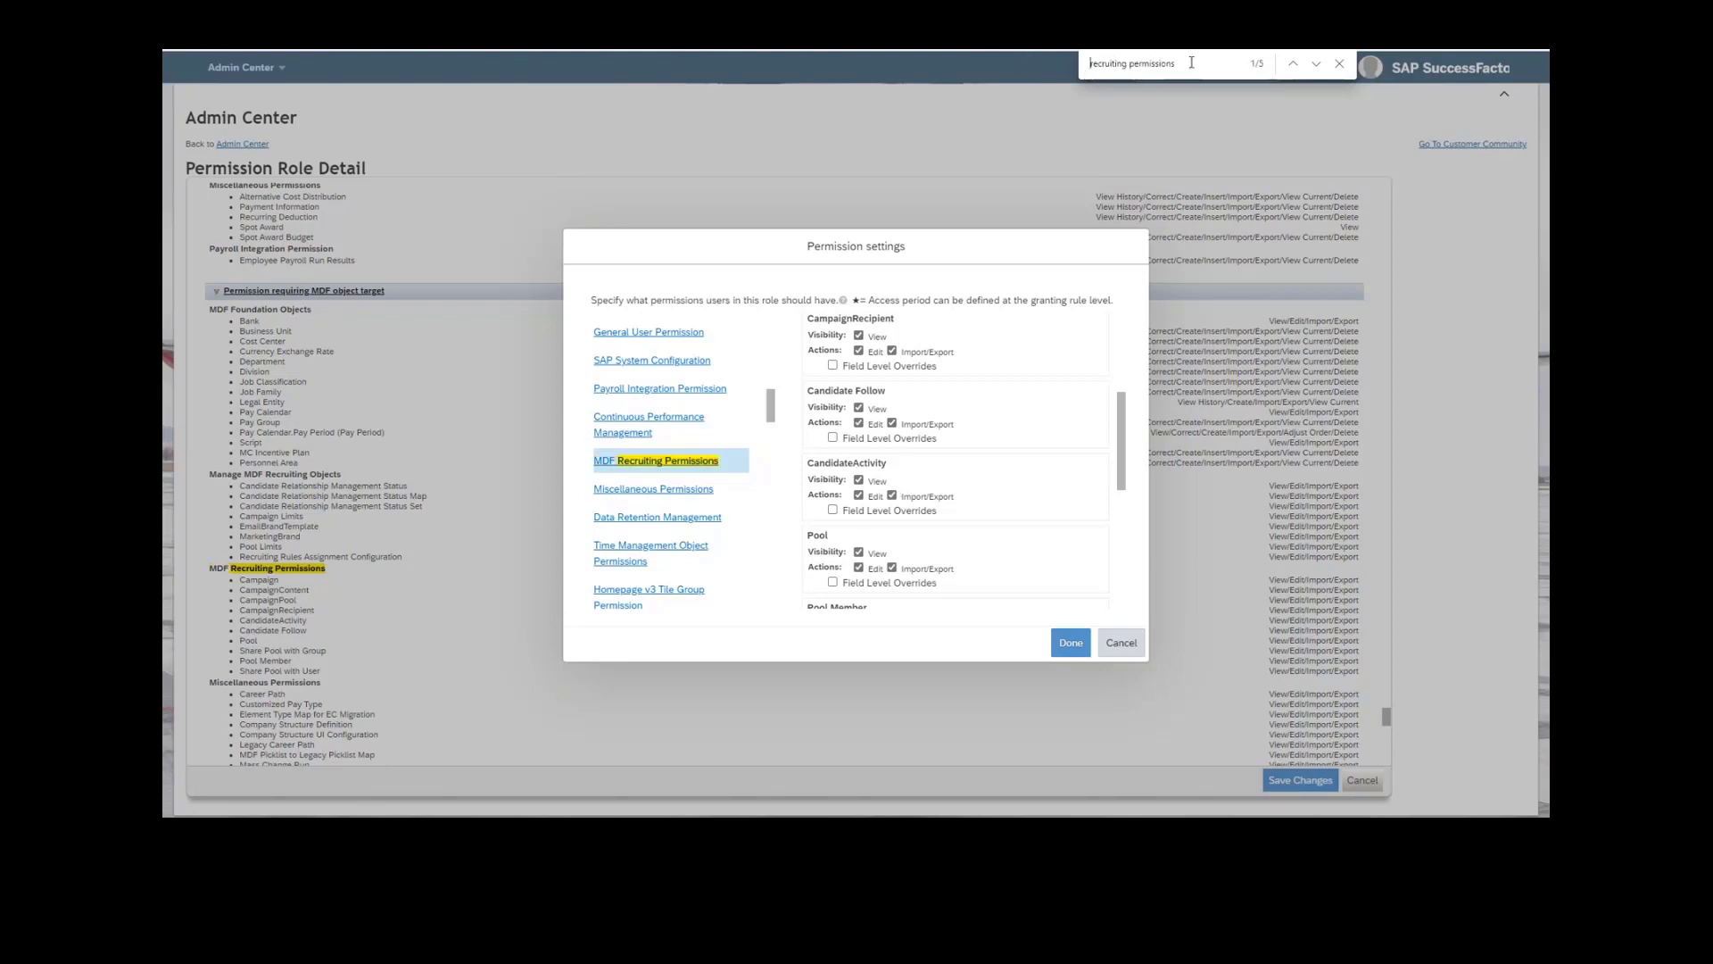
{"action": "key", "text": "Return"}
{"action": "key", "text": "Return"}
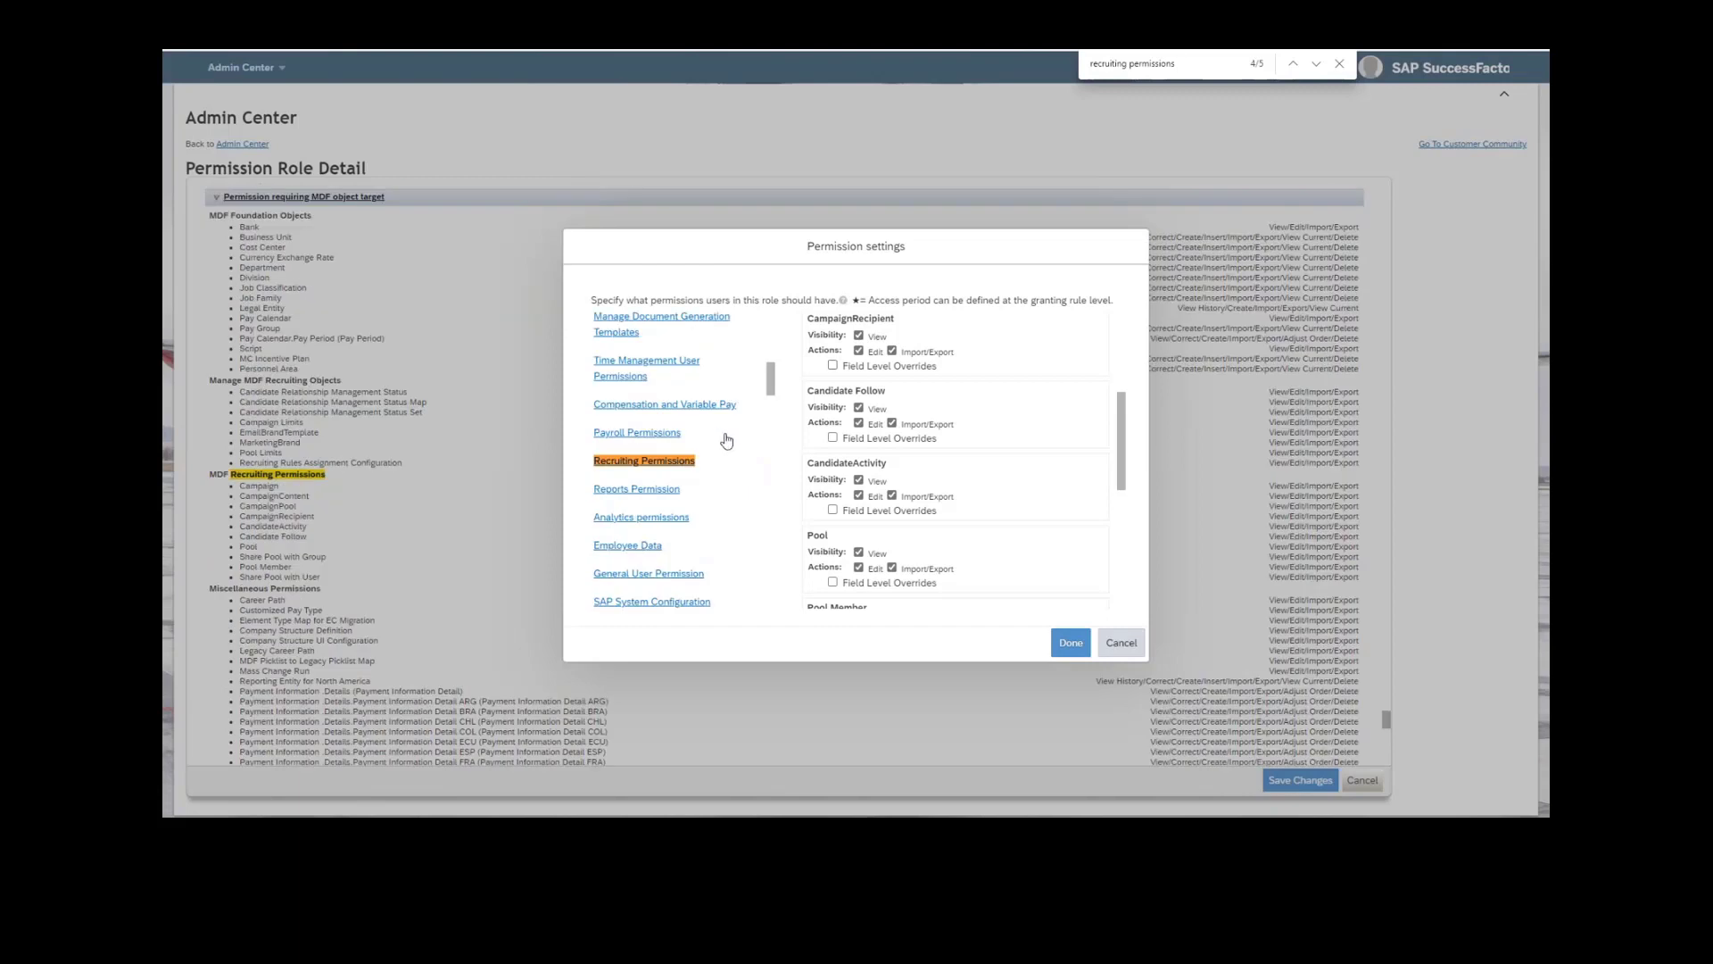
{"action": "left_click", "coordinate": [692, 461]}
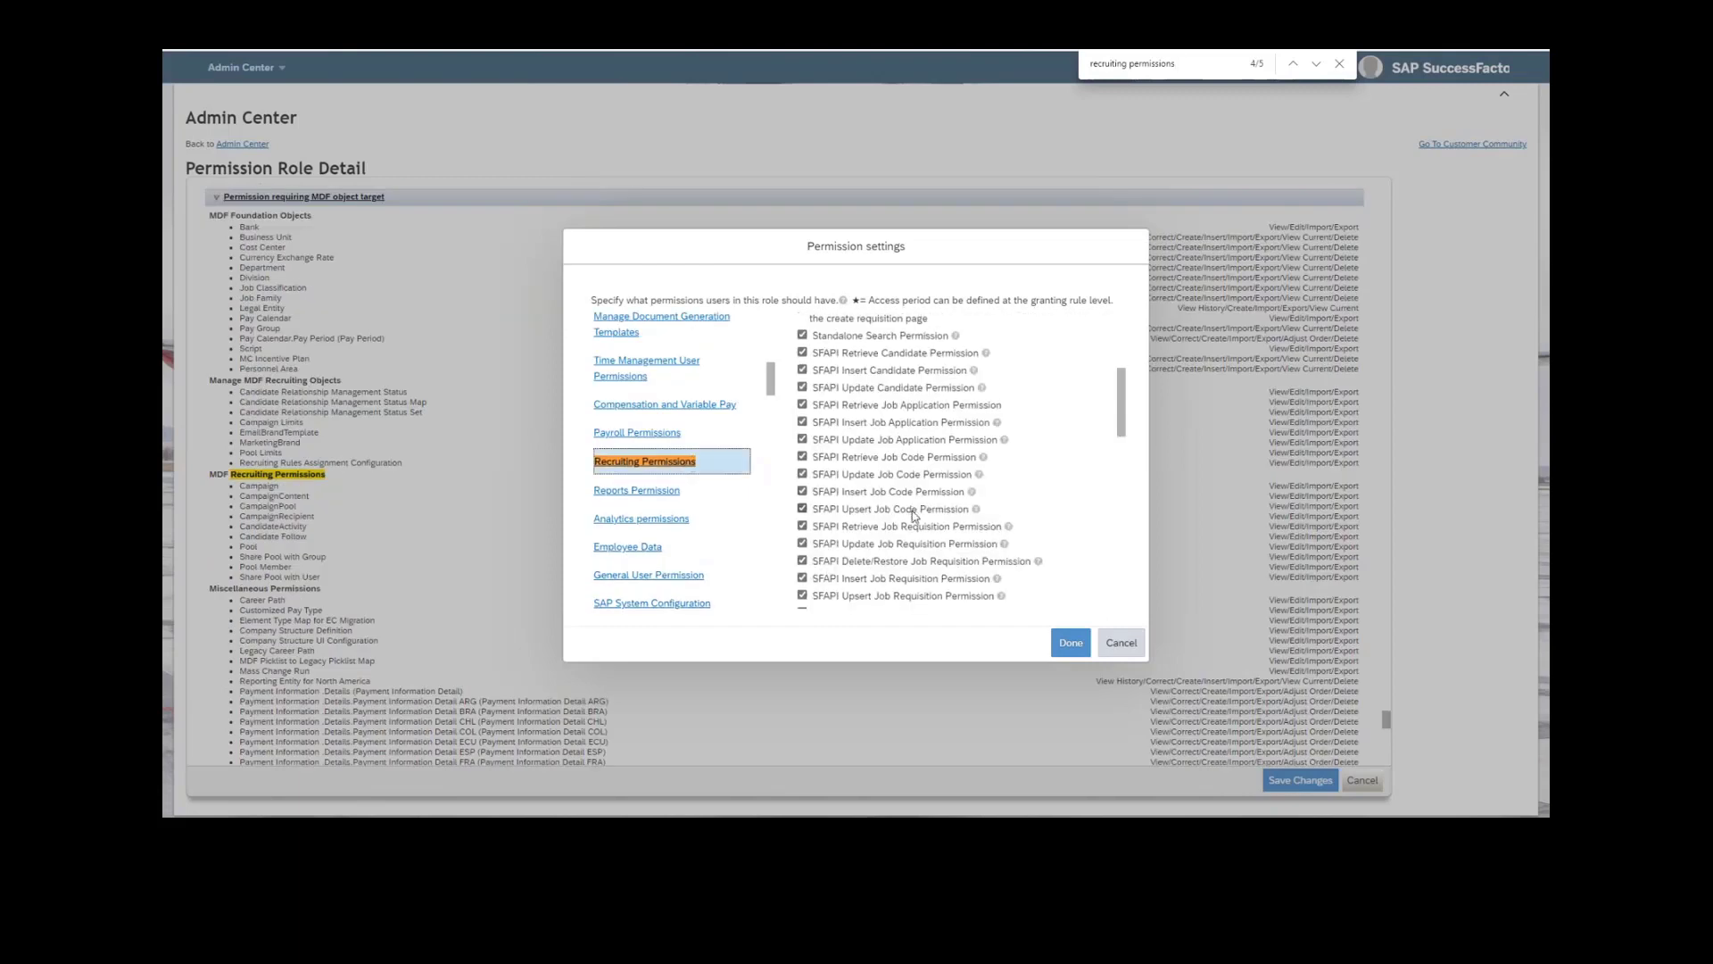
Toggle the Follow/Unfollow External candidate and View Candidate Activity Feed on Candidate Profile permissions off and on again.
{"action": "scroll", "coordinate": [914, 515], "scroll_direction": "down", "scroll_amount": 2}
{"action": "scroll", "coordinate": [915, 515], "scroll_direction": "down", "scroll_amount": 10}
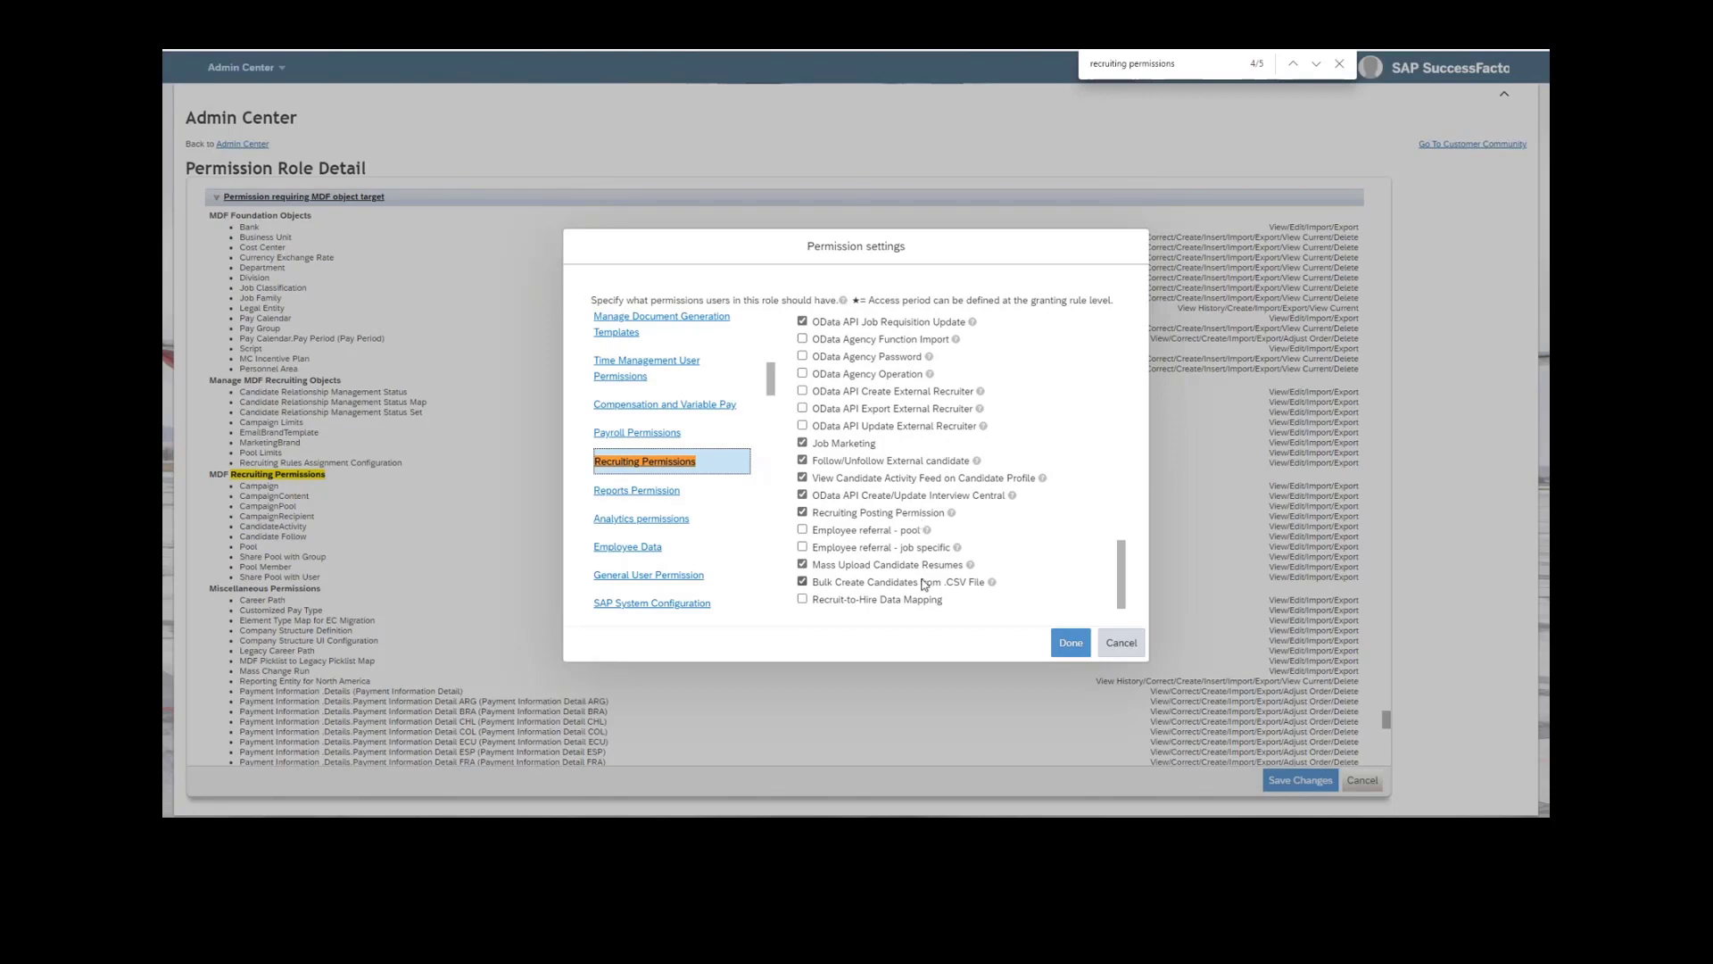
{"action": "left_click", "coordinate": [886, 465]}
{"action": "left_click", "coordinate": [886, 465]}
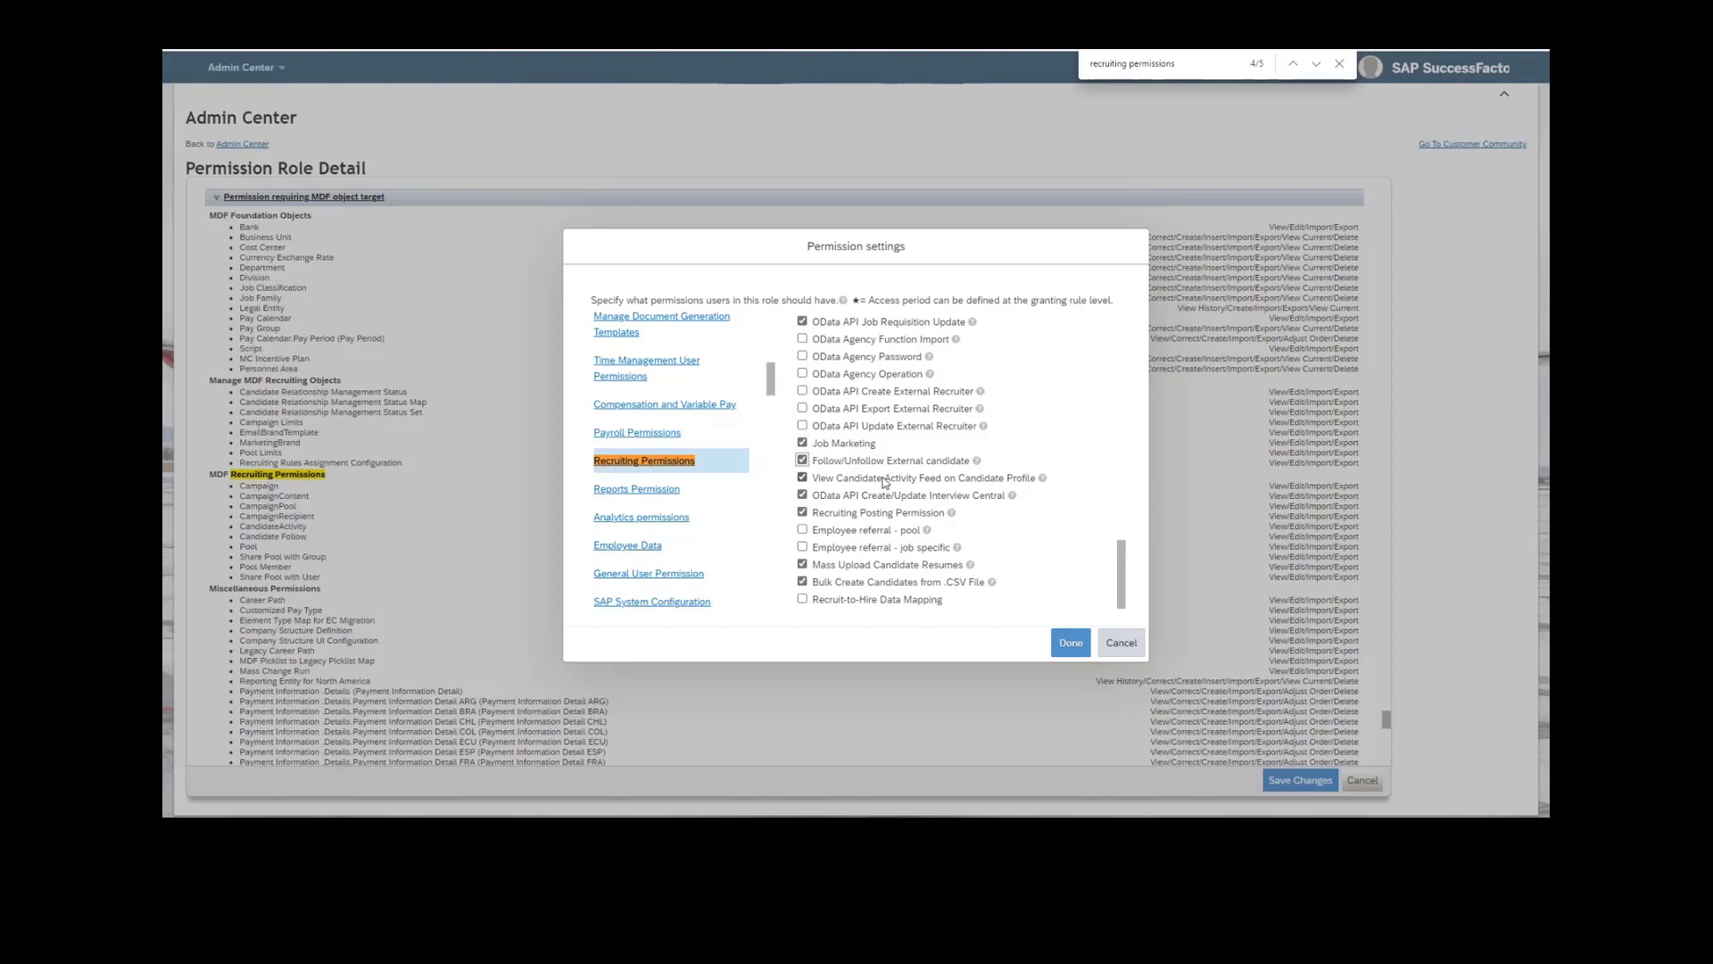
{"action": "left_click", "coordinate": [885, 483]}
{"action": "left_click", "coordinate": [885, 483]}
Search for "manage mdf recruiting obje" and open the Manage MDF Recruiting Objects category.
{"action": "left_click_drag", "start_coordinate": [1191, 66], "coordinate": [1012, 72]}
{"action": "type", "text": "manage md"}
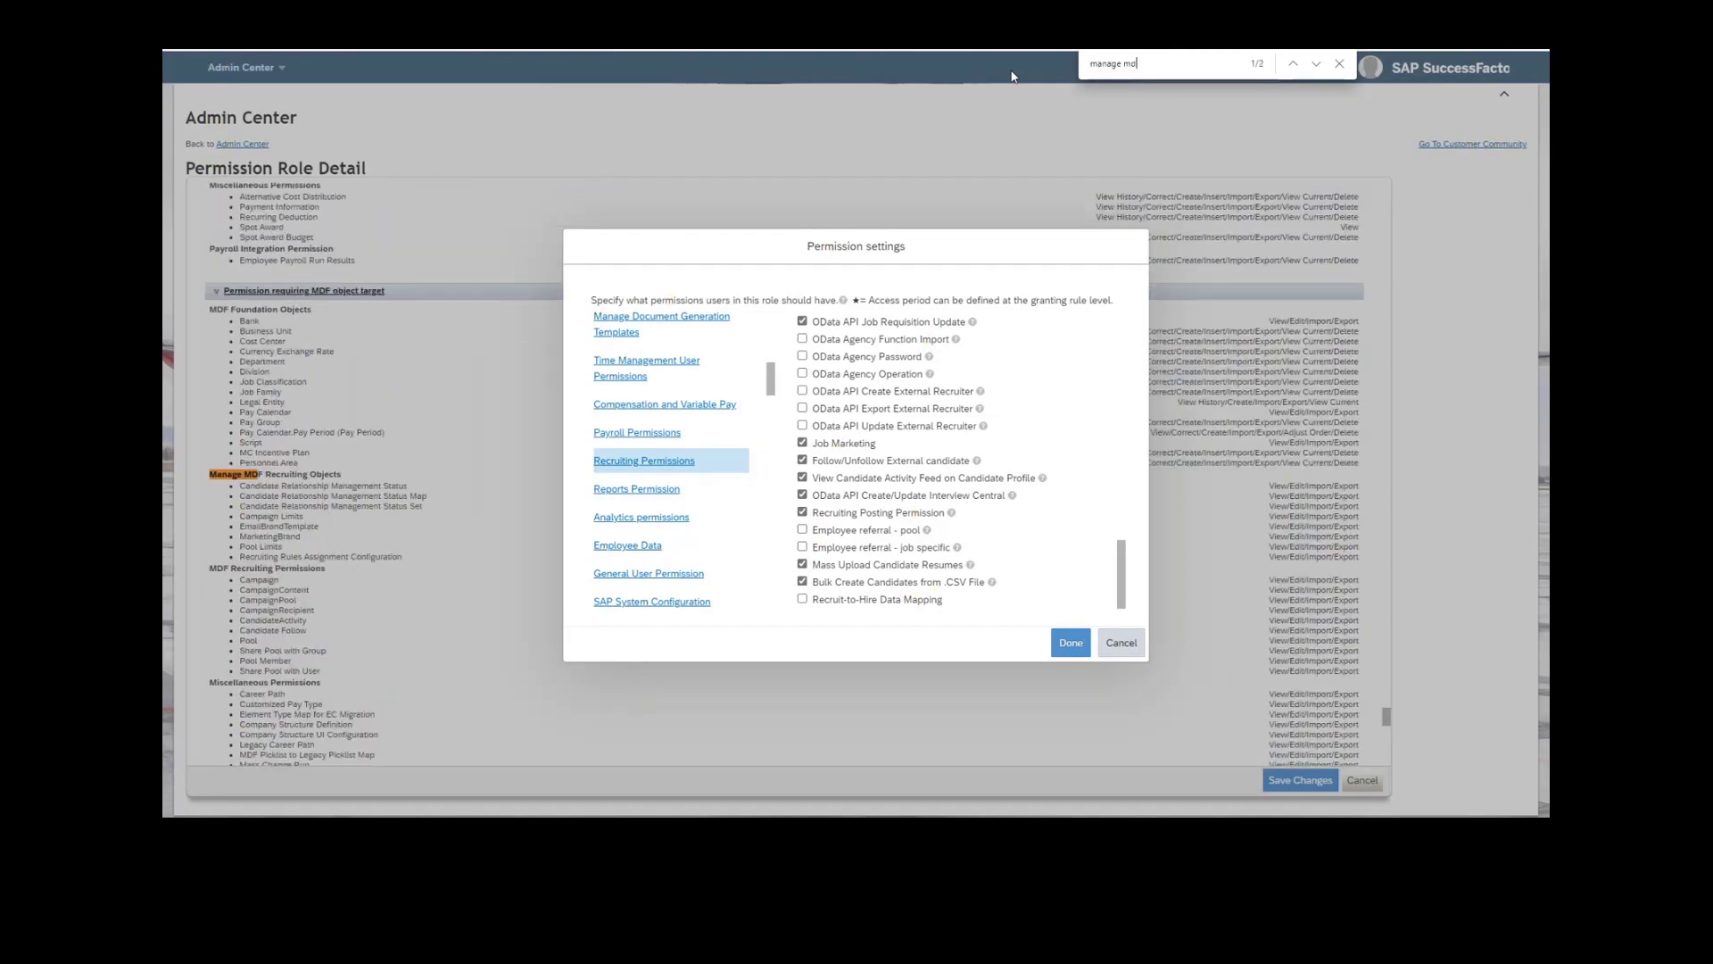
{"action": "type", "text": "f recruiting obje"}
{"action": "key", "text": "Return"}
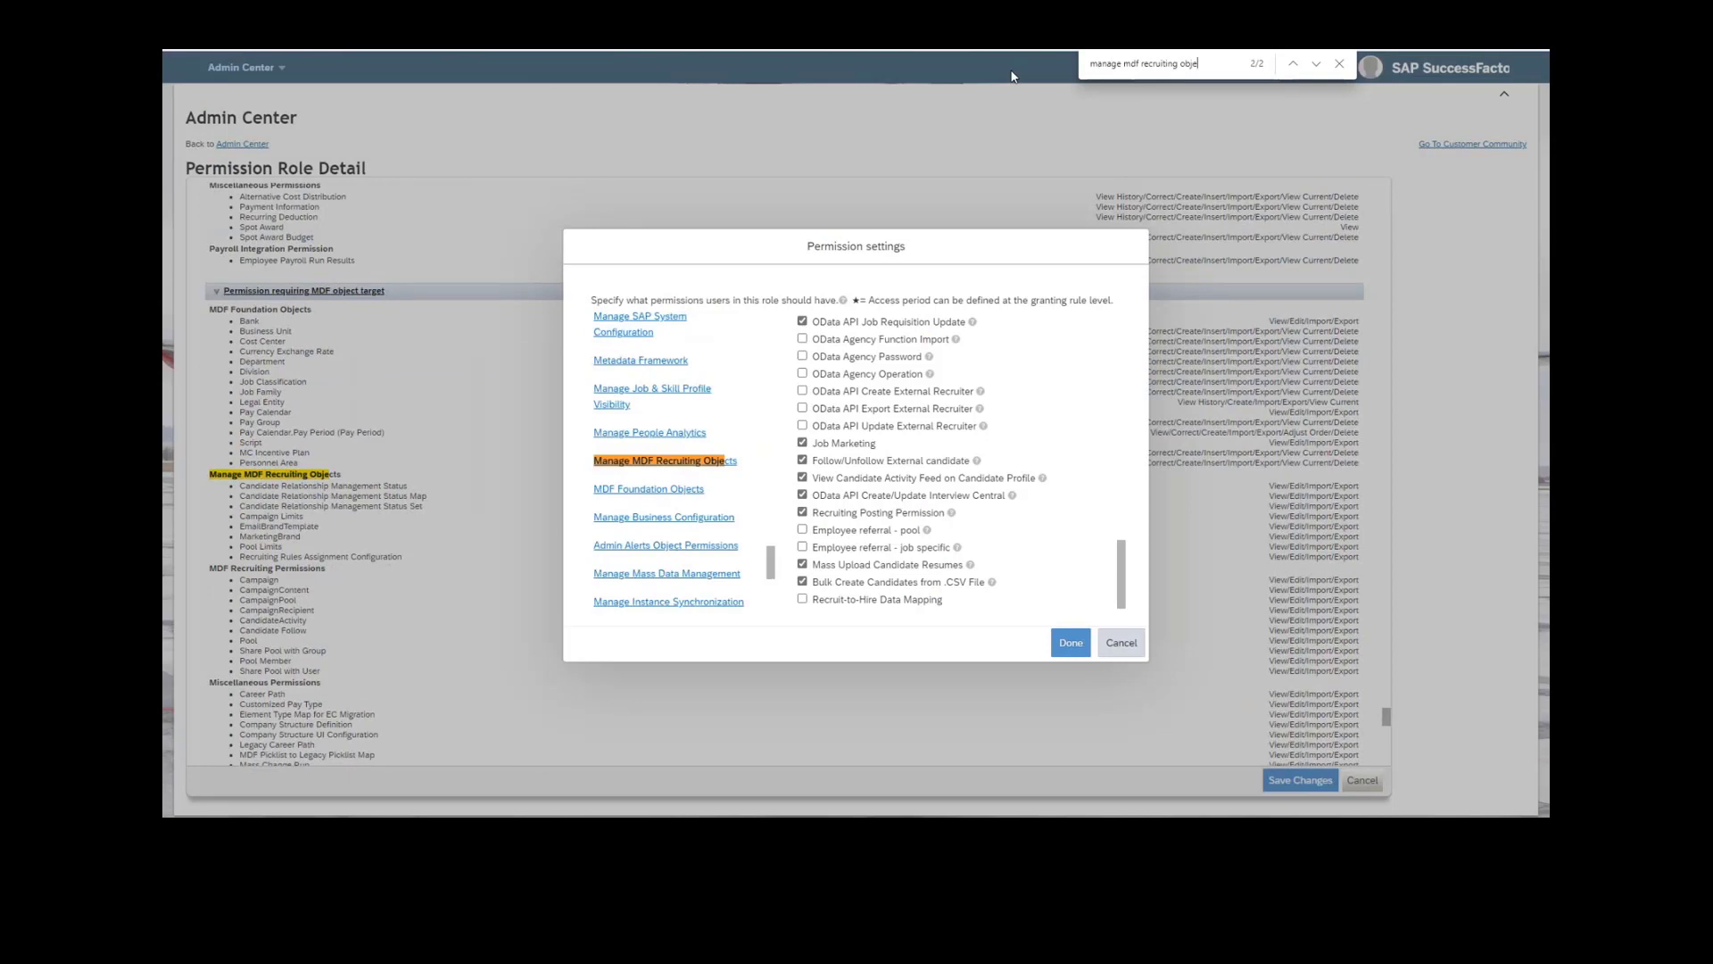
{"action": "left_click", "coordinate": [666, 464]}
Review the View, Edit and Import/Export permissions of the recruiting objects, from Campaign Limits through Recruiting Rules Assignment Configuration.
{"action": "scroll", "coordinate": [1000, 527], "scroll_direction": "up", "scroll_amount": 5}
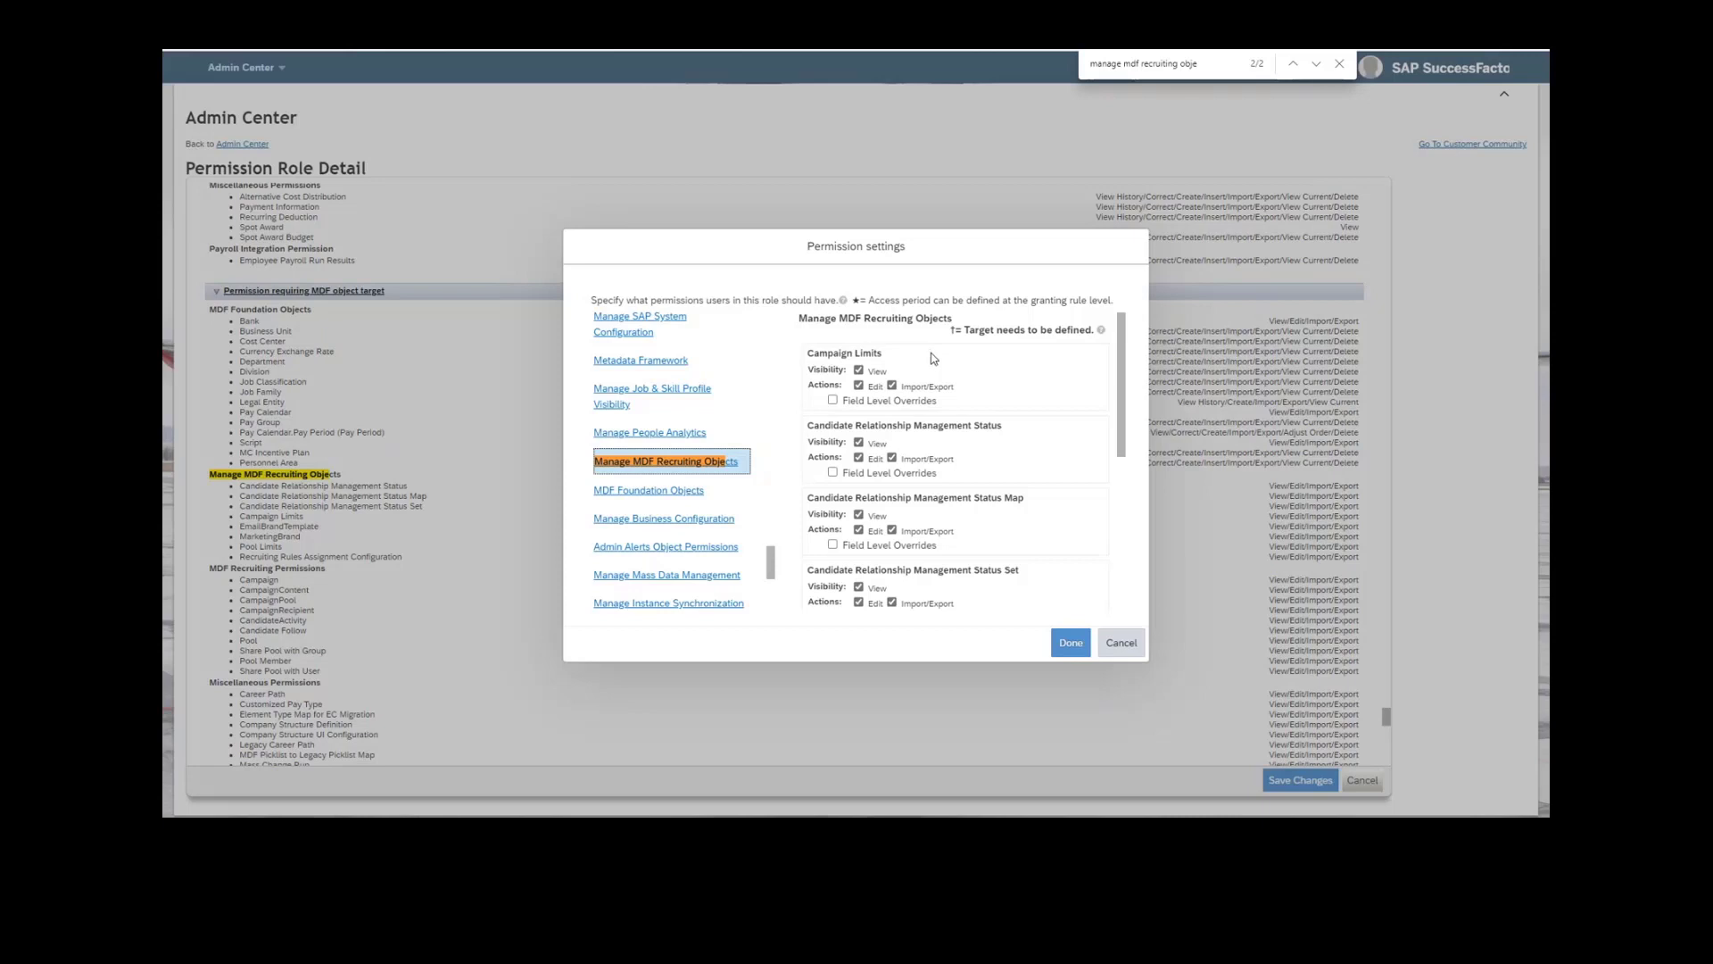
{"action": "scroll", "coordinate": [934, 358], "scroll_direction": "down", "scroll_amount": 1}
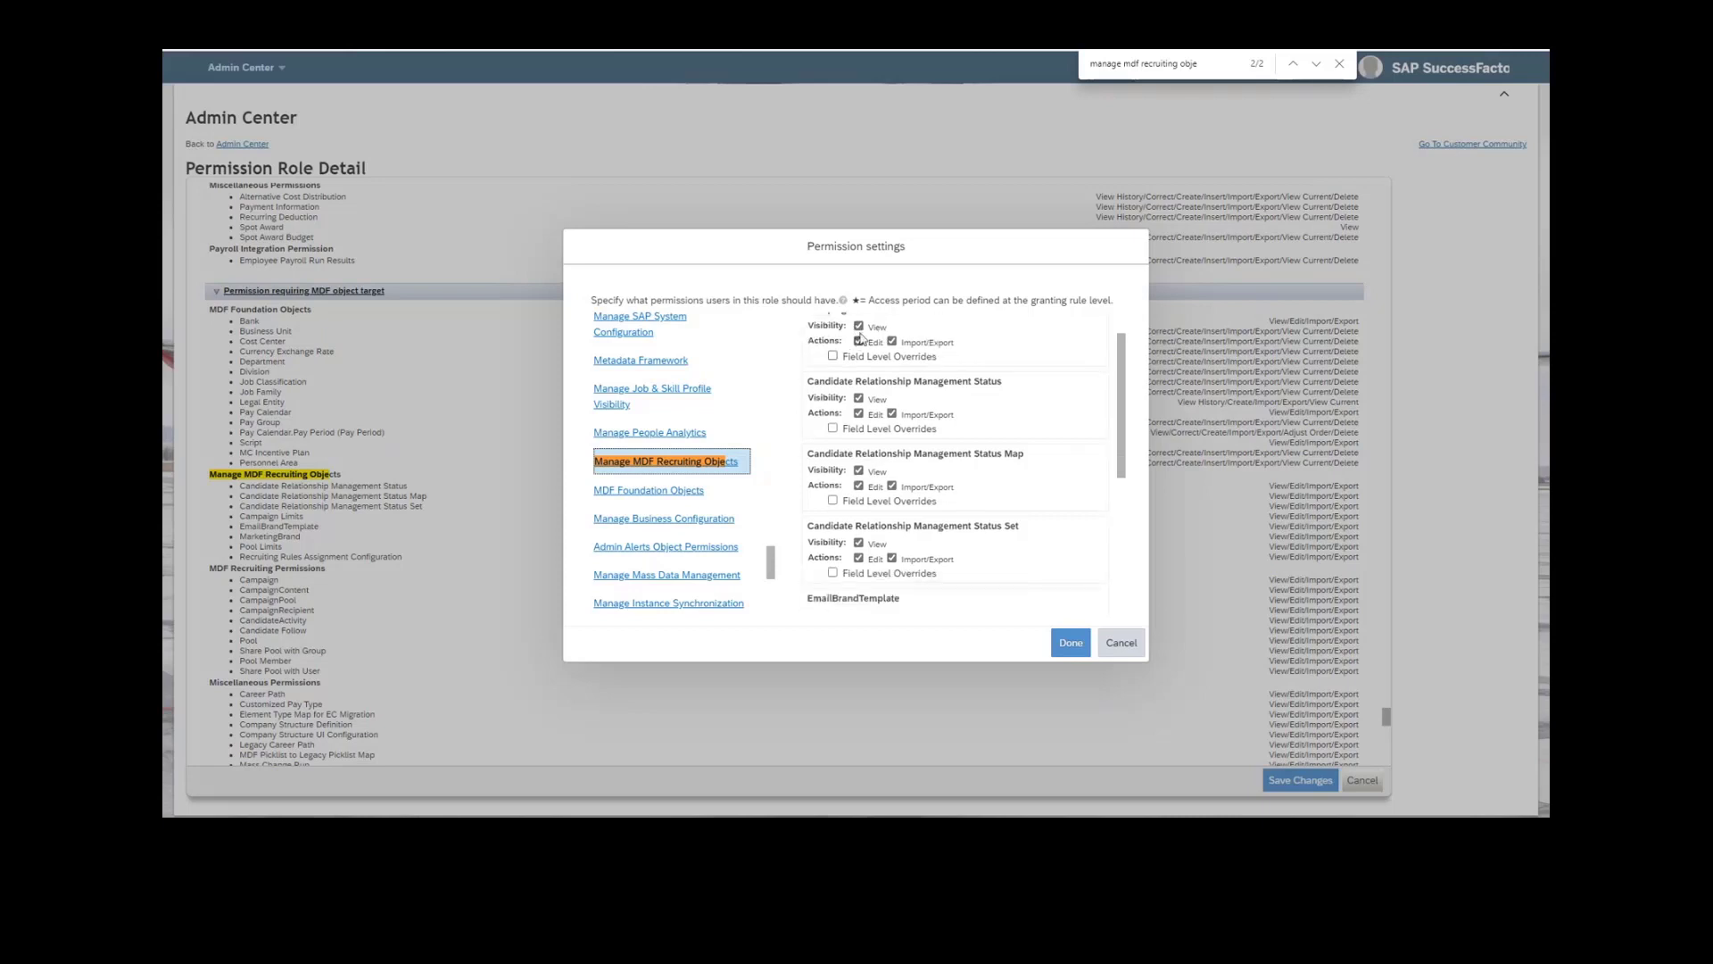
{"action": "scroll", "coordinate": [910, 364], "scroll_direction": "down", "scroll_amount": 1}
{"action": "scroll", "coordinate": [910, 364], "scroll_direction": "down", "scroll_amount": 1}
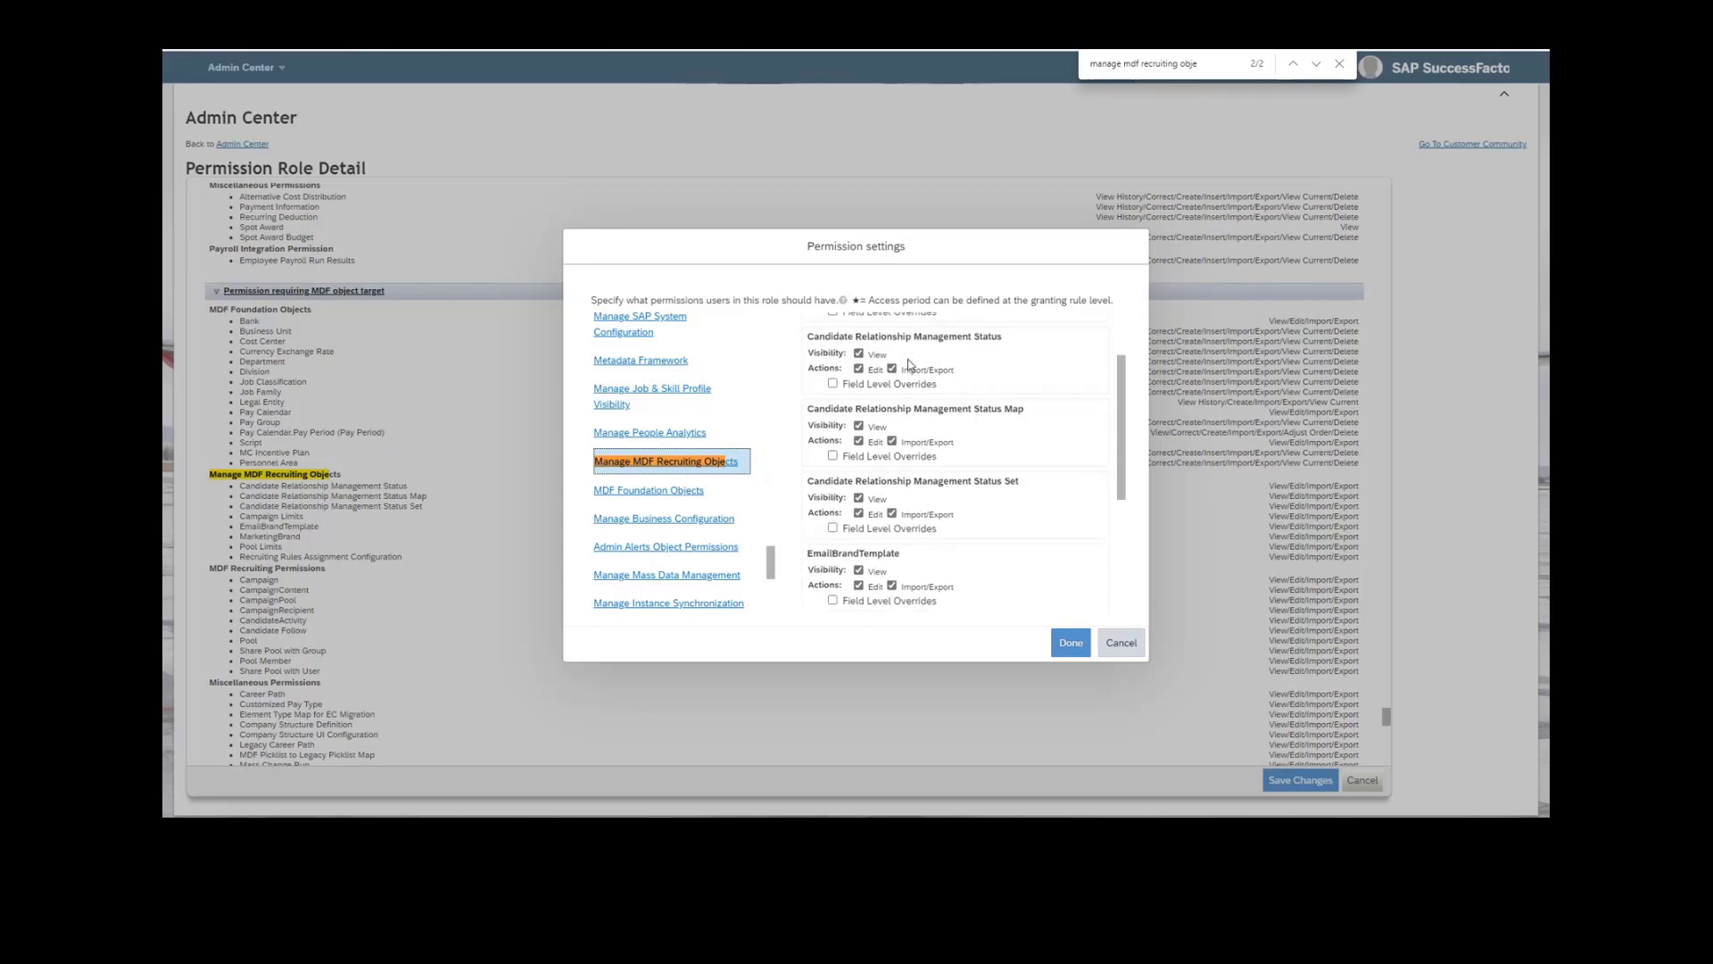
{"action": "scroll", "coordinate": [943, 482], "scroll_direction": "down", "scroll_amount": 4}
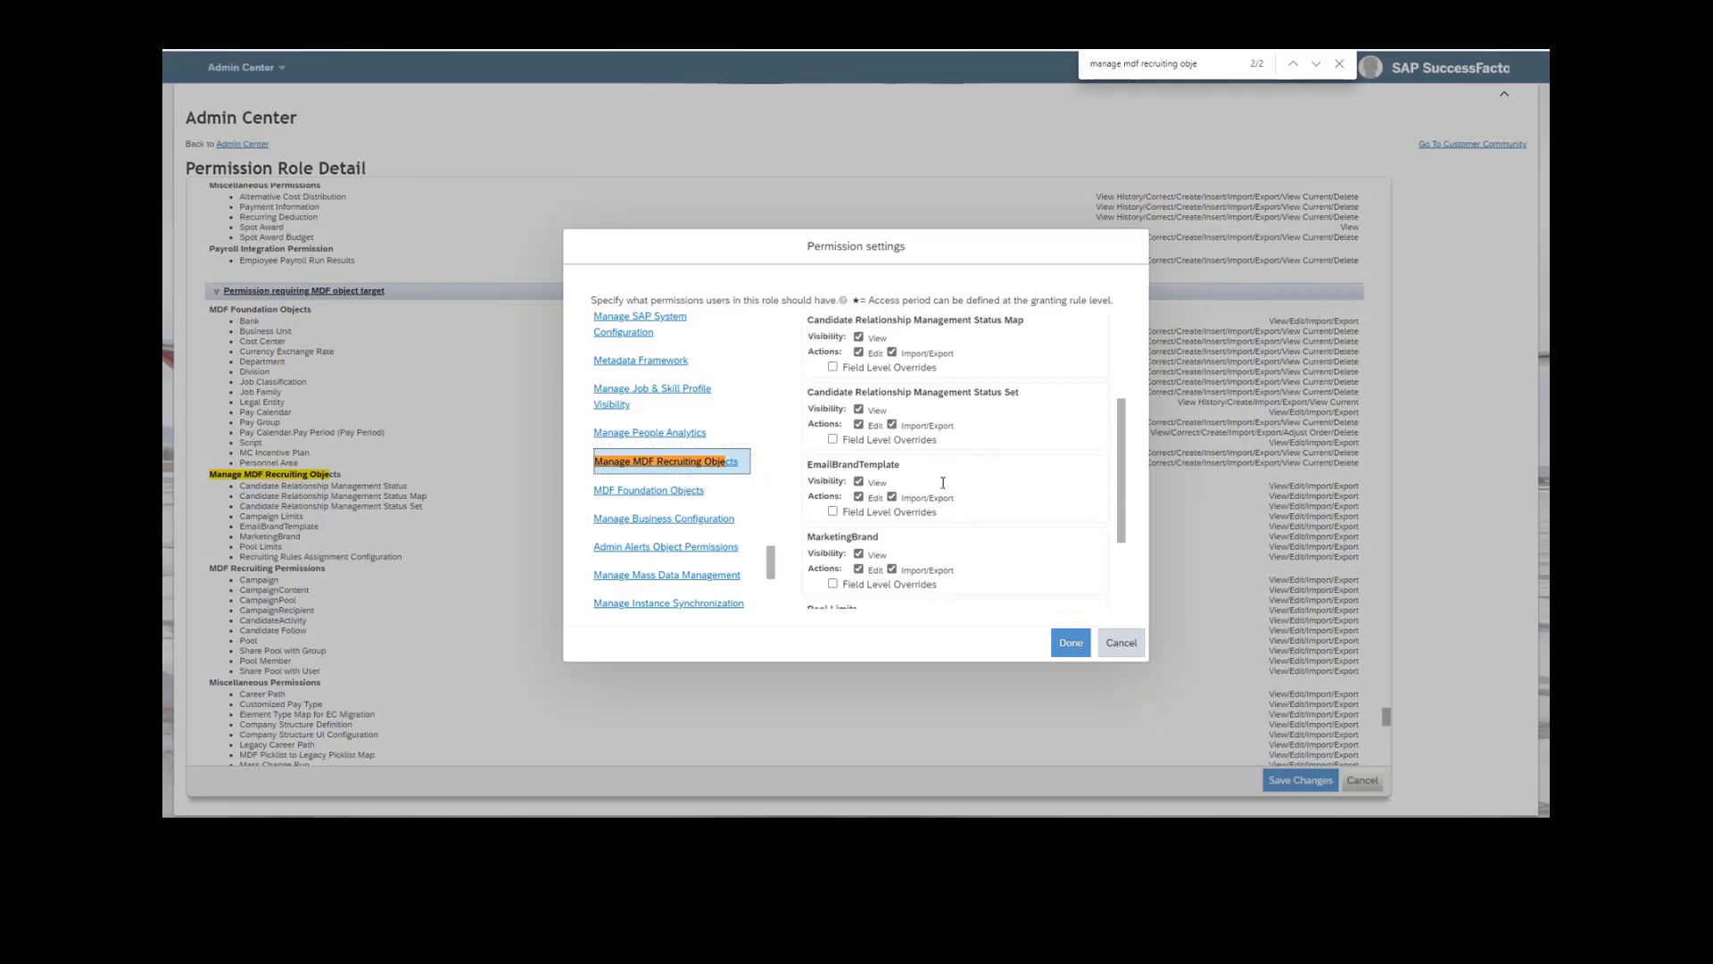
{"action": "scroll", "coordinate": [931, 408], "scroll_direction": "down", "scroll_amount": 1}
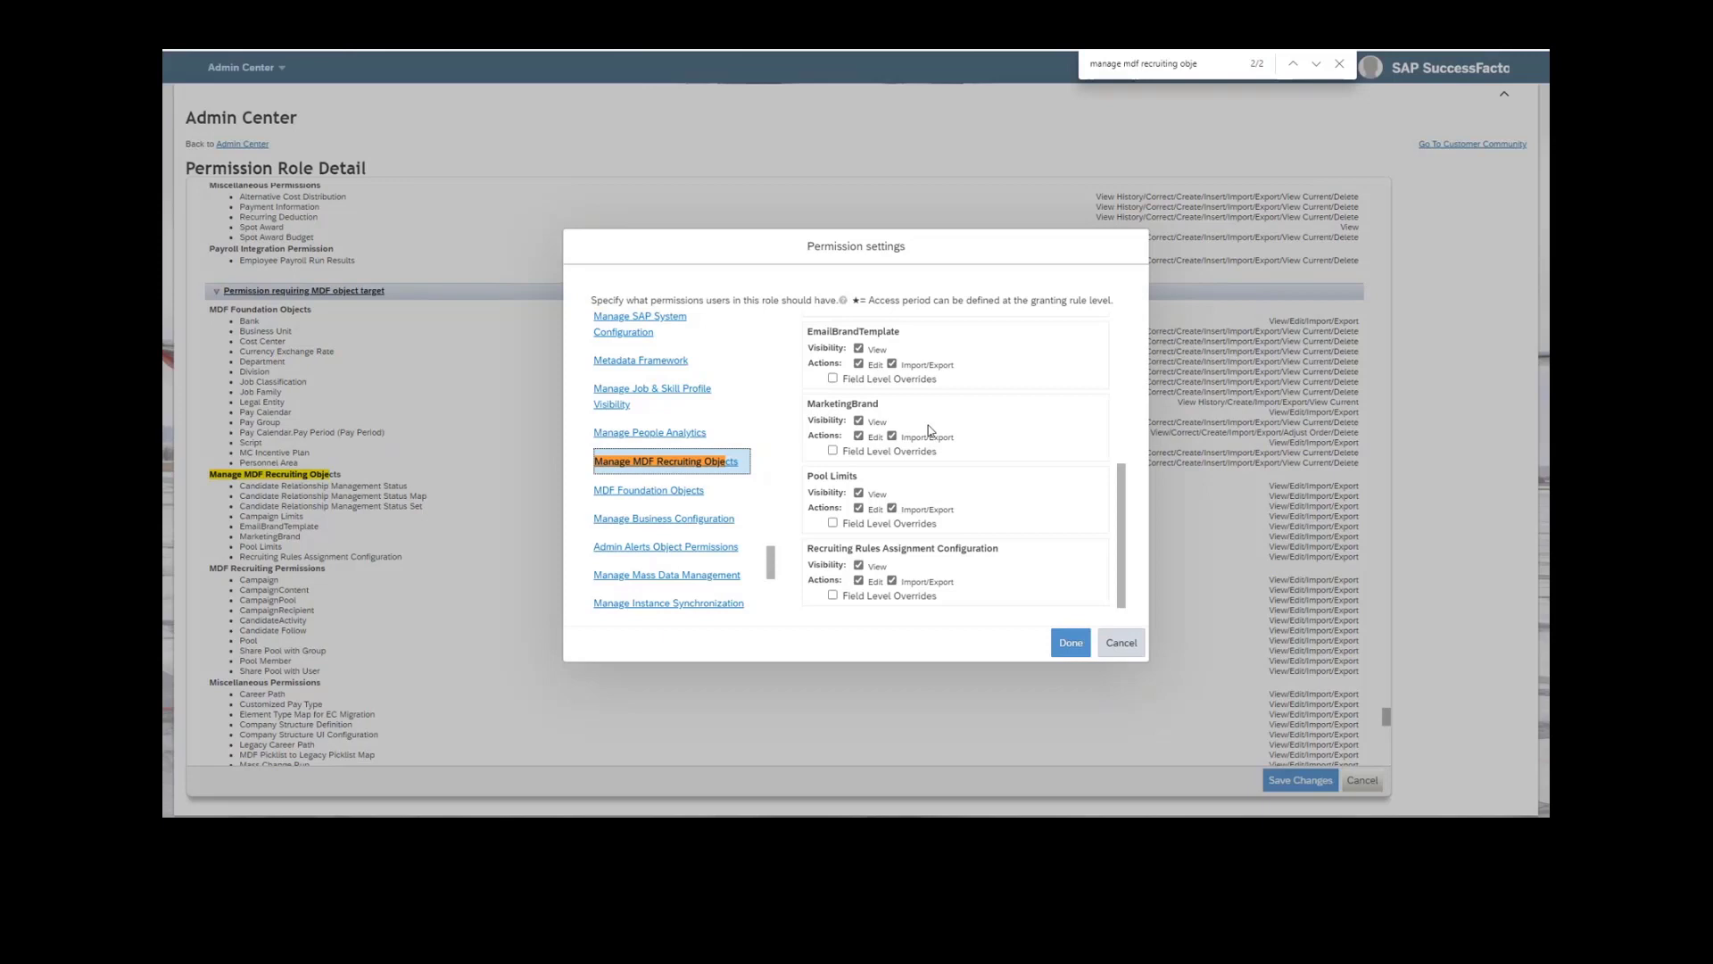
{"action": "scroll", "coordinate": [929, 431], "scroll_direction": "down", "scroll_amount": 1}
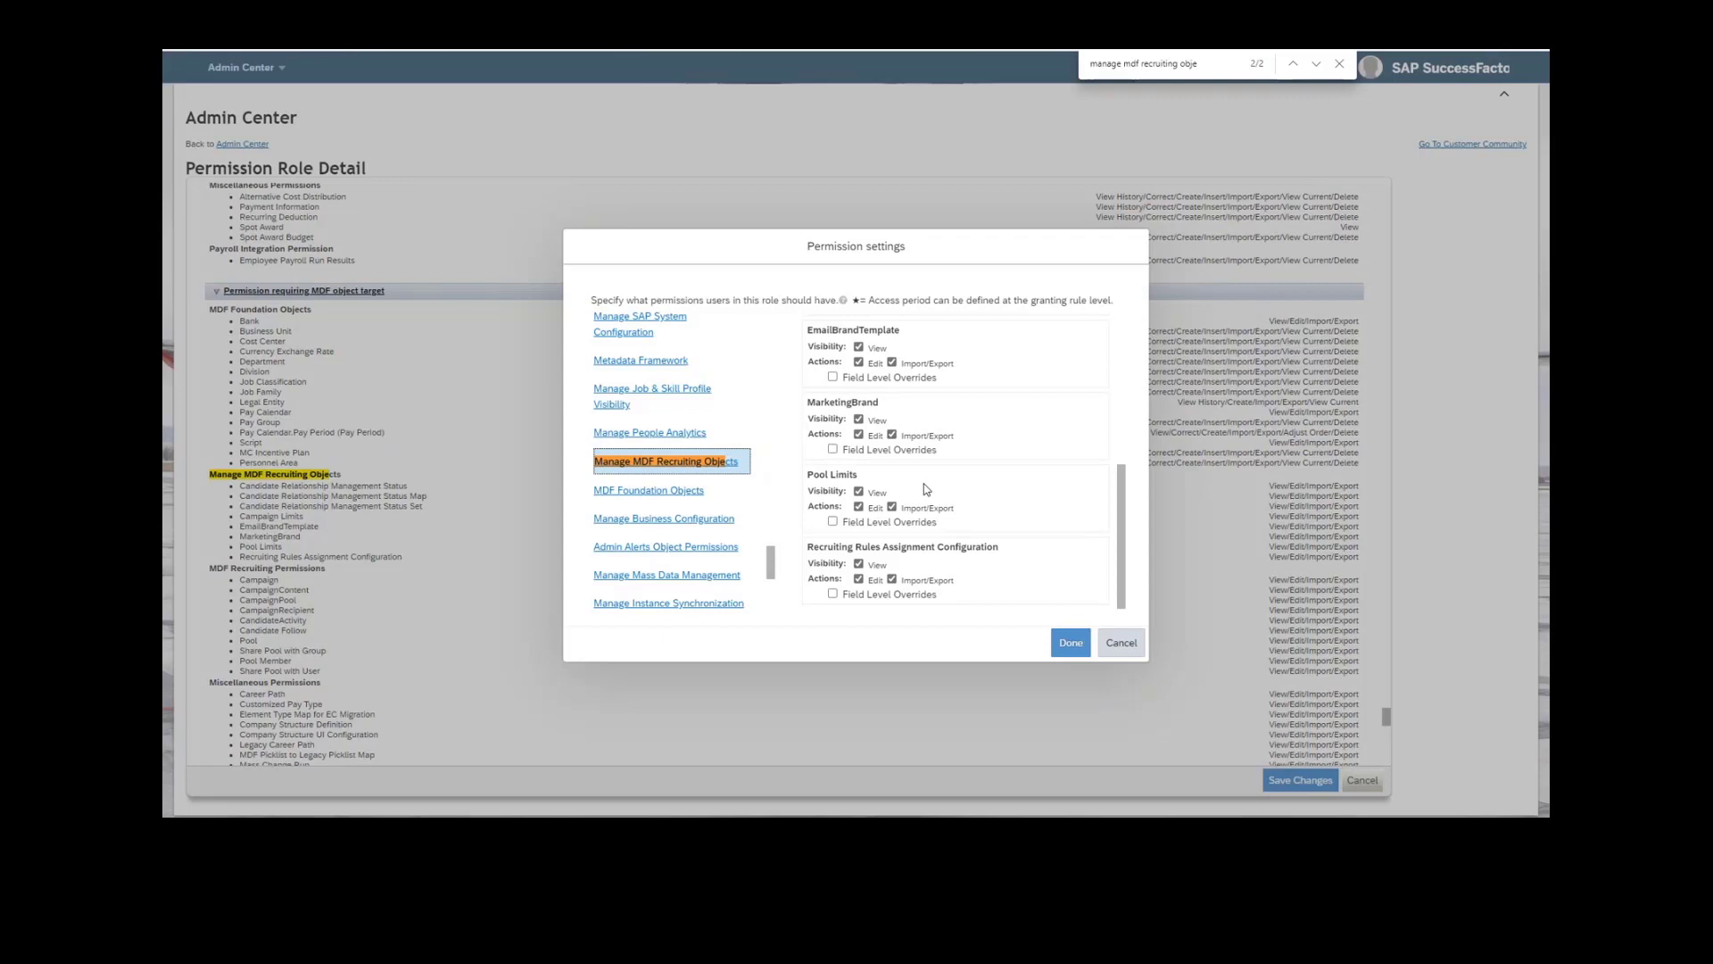
{"action": "scroll", "coordinate": [926, 489], "scroll_direction": "up", "scroll_amount": 5}
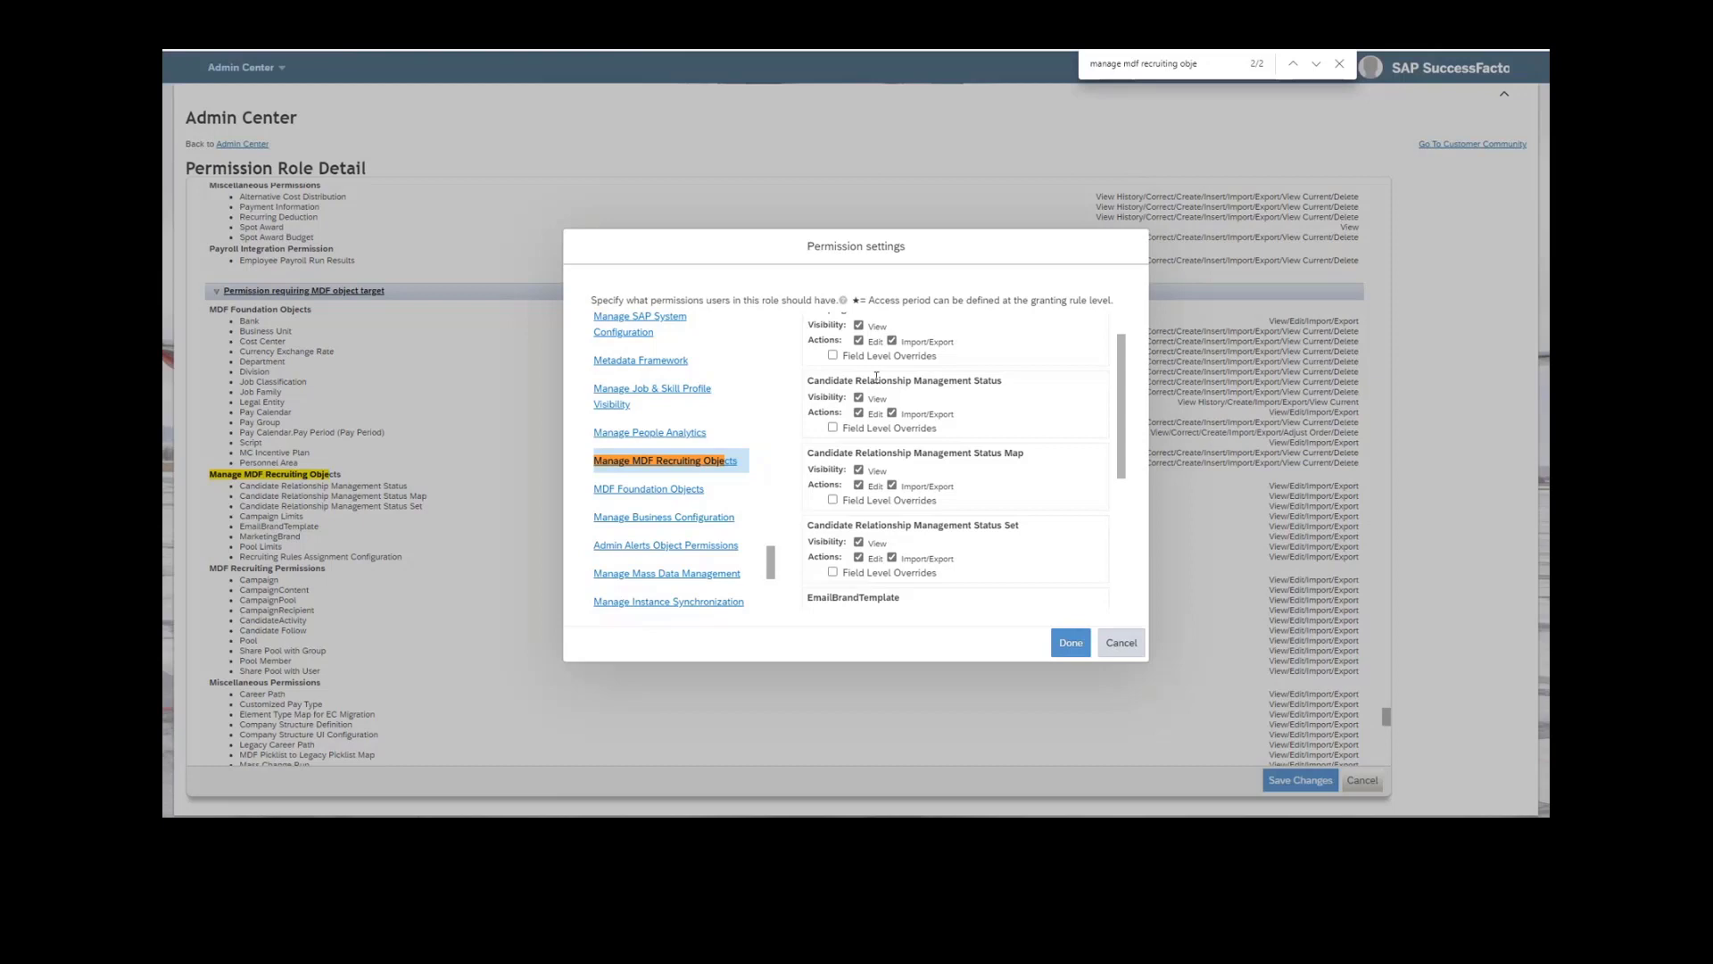
Search the page for "manage recruiting" and open the Manage Recruiting category in the permission settings.
{"action": "left_click_drag", "start_coordinate": [1200, 64], "coordinate": [1119, 58]}
{"action": "type", "text": "recruiting"}
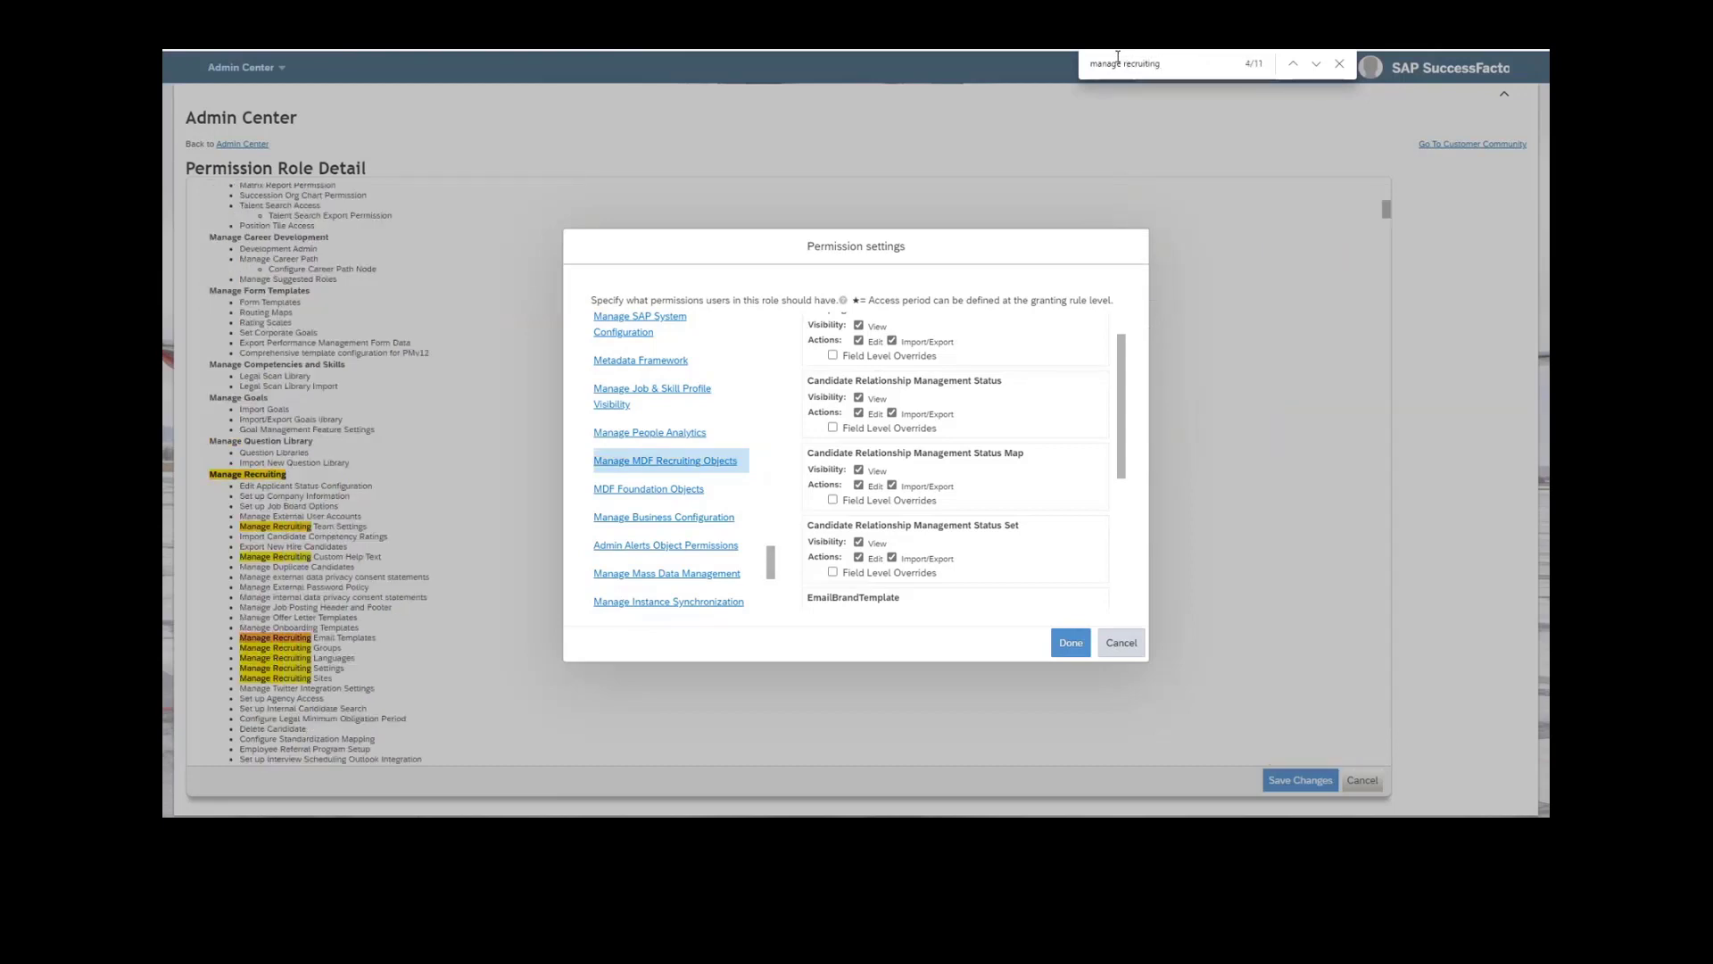
{"action": "key", "text": "Return"}
{"action": "key", "text": "Return"}
{"action": "key", "text": "Return"}
{"action": "key", "text": "Return"}
{"action": "key", "text": "Return"}
{"action": "key", "text": "Return"}
{"action": "key", "text": "Return"}
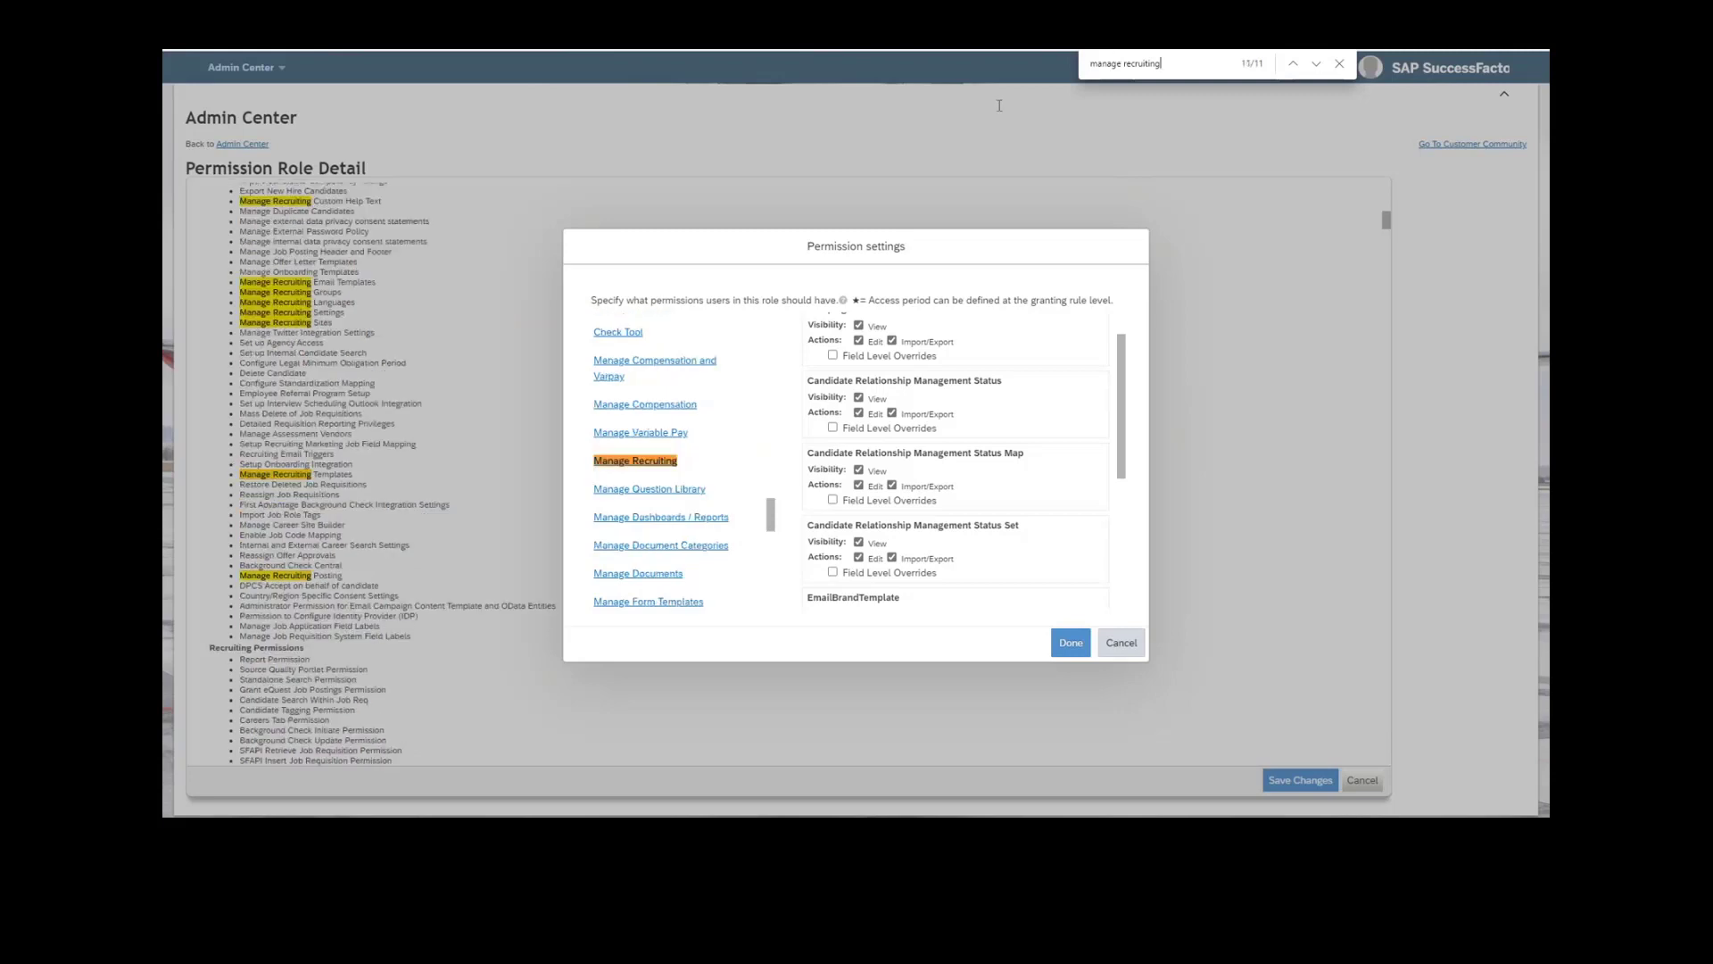
{"action": "left_click", "coordinate": [635, 460]}
Toggle the Administrator Permission for Email Campaign Content Template and OData Entities off and on again.
{"action": "scroll", "coordinate": [976, 581], "scroll_direction": "down", "scroll_amount": 8}
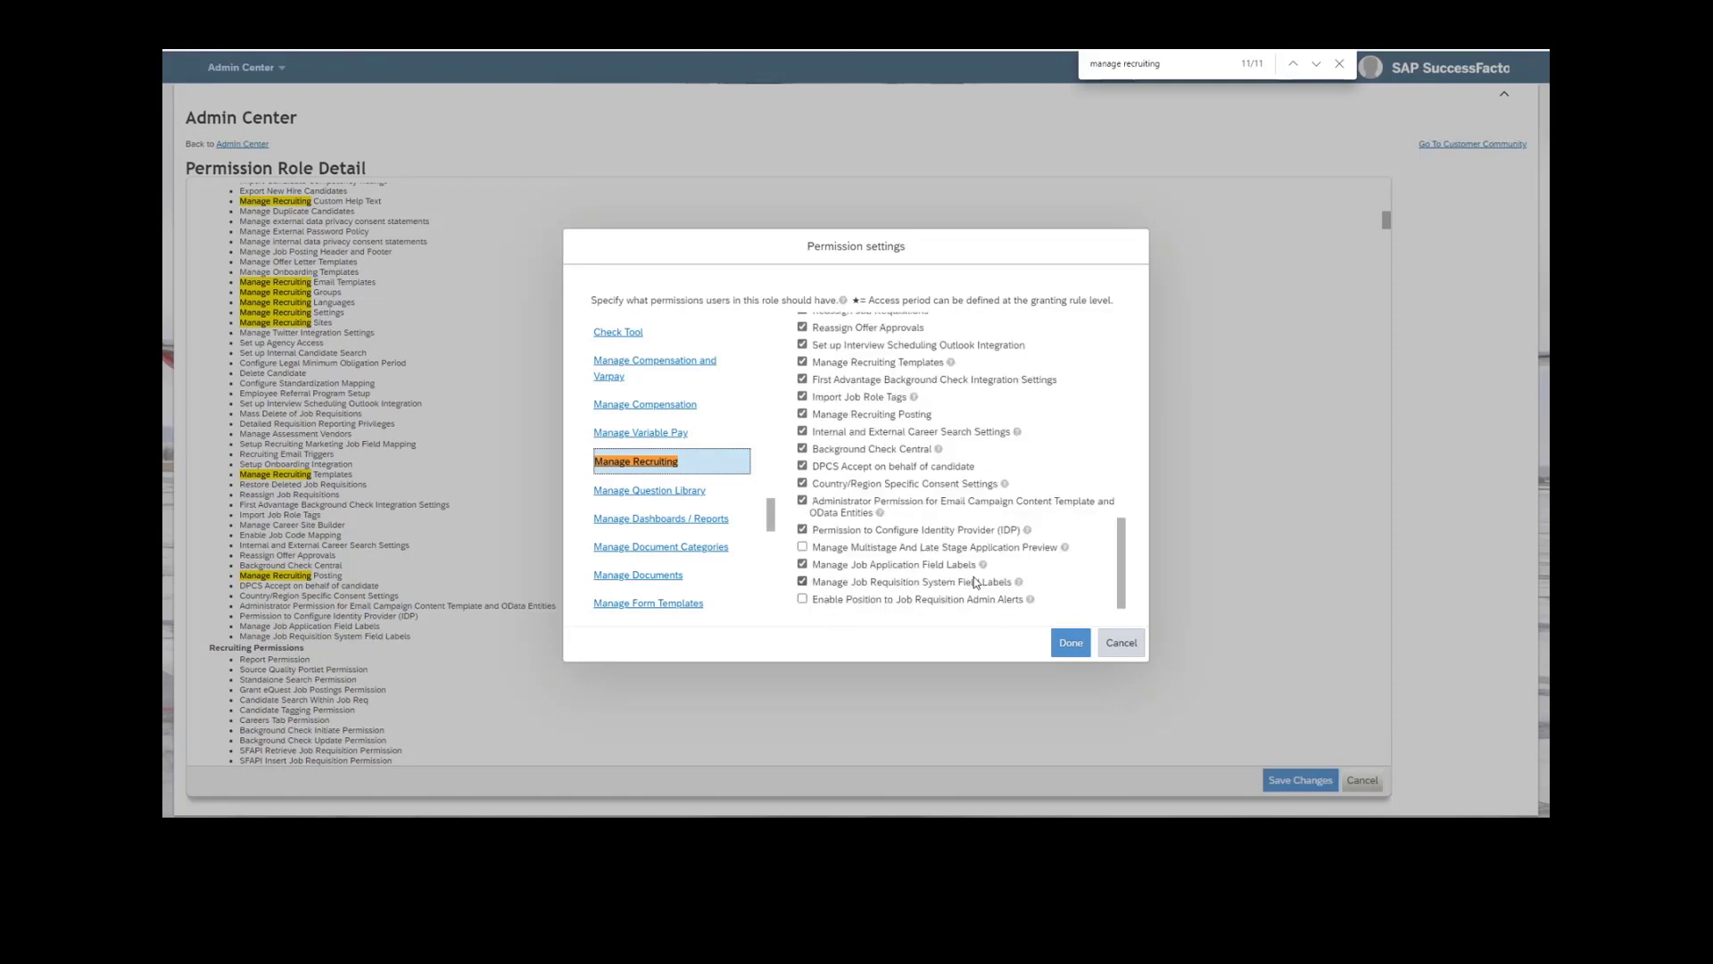
{"action": "left_click", "coordinate": [931, 507]}
{"action": "left_click", "coordinate": [931, 507]}
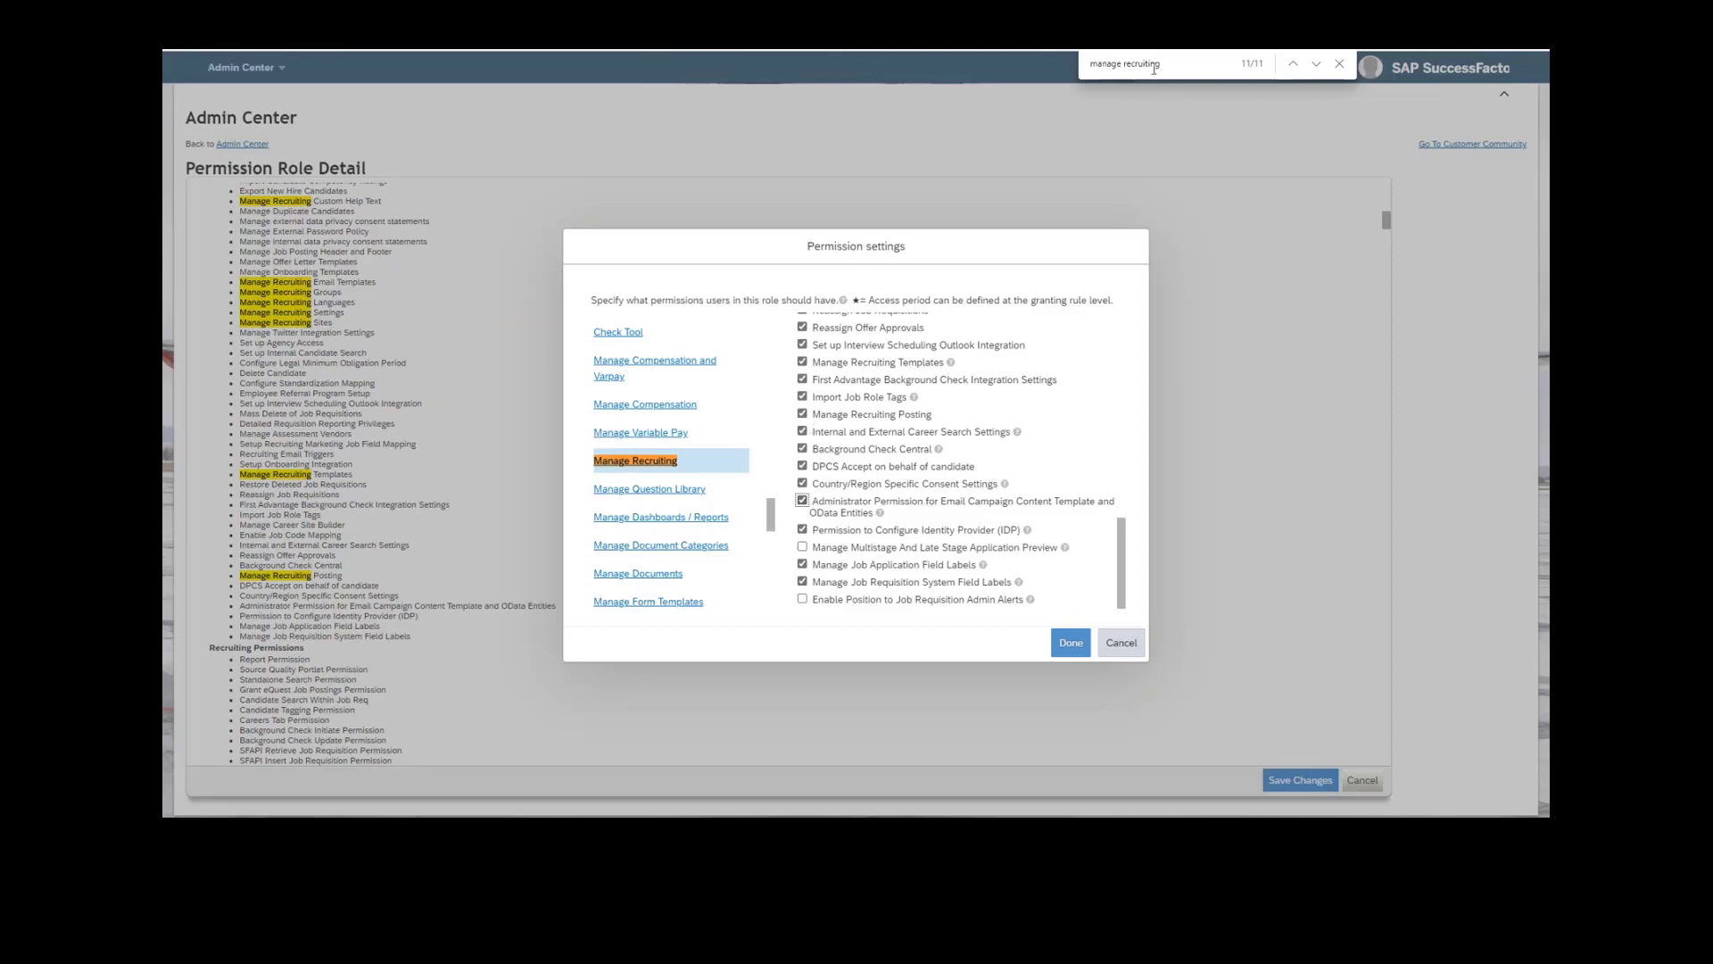
Search the page for "recruiting permission" and open the Recruiting Permissions category.
{"action": "left_click", "coordinate": [1185, 66]}
{"action": "key", "text": "ctrl+a"}
{"action": "type", "text": "recrui"}
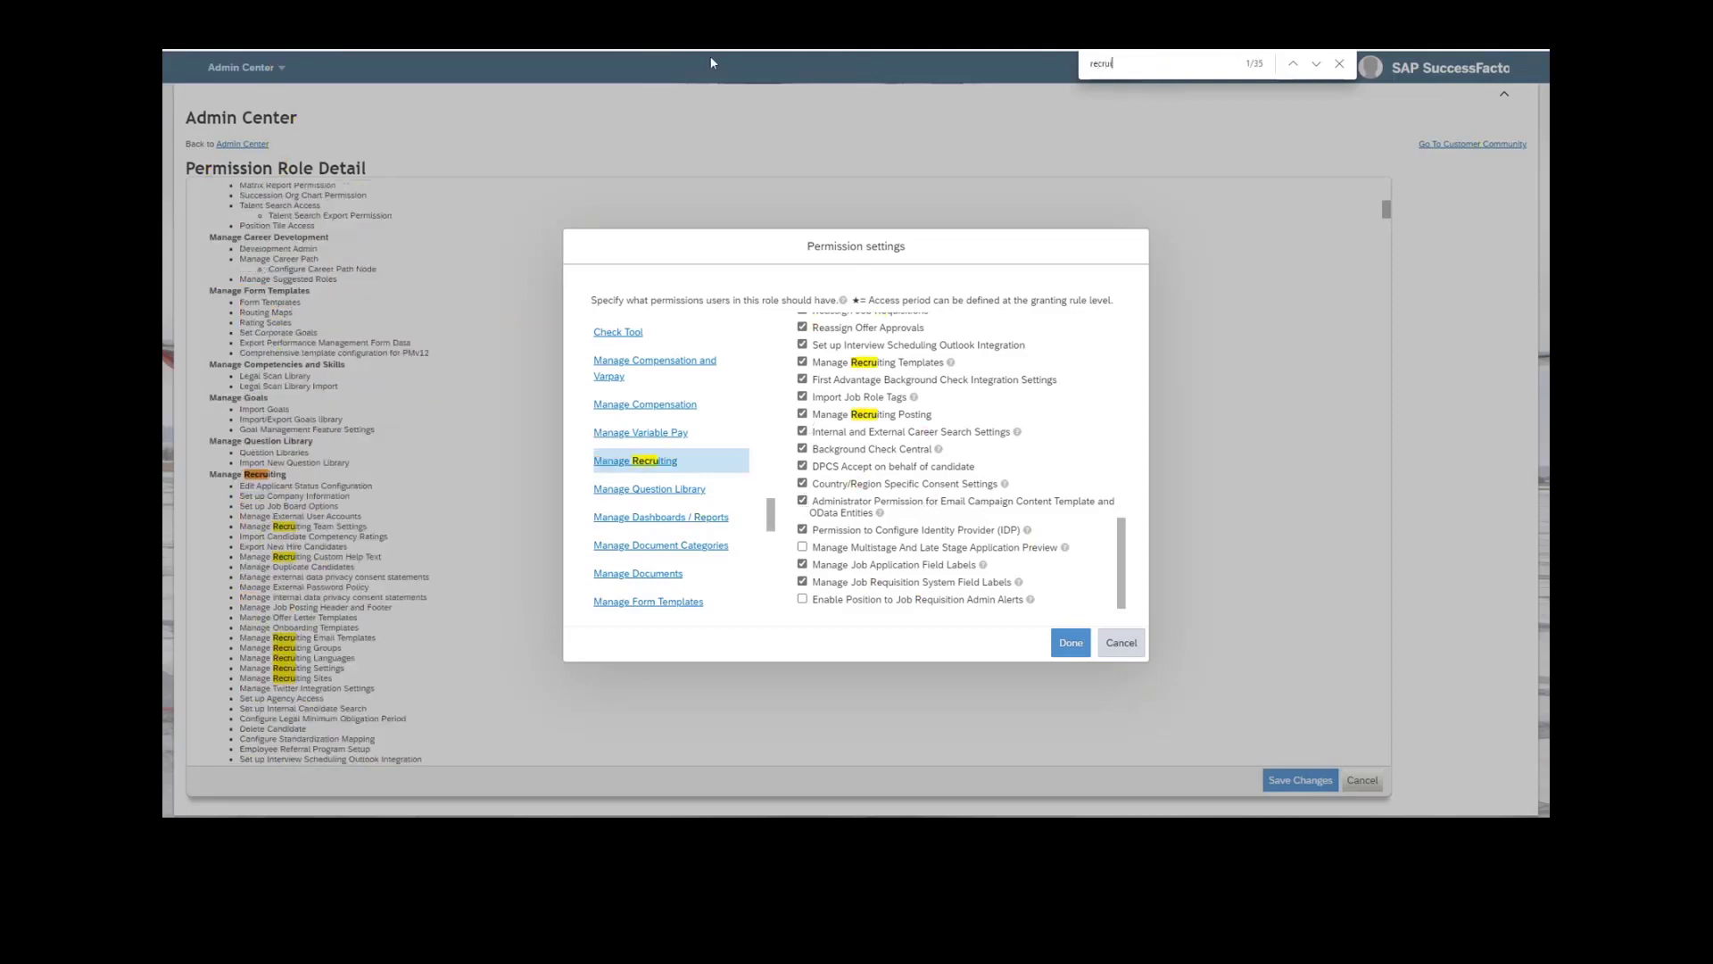
{"action": "type", "text": "ting permission"}
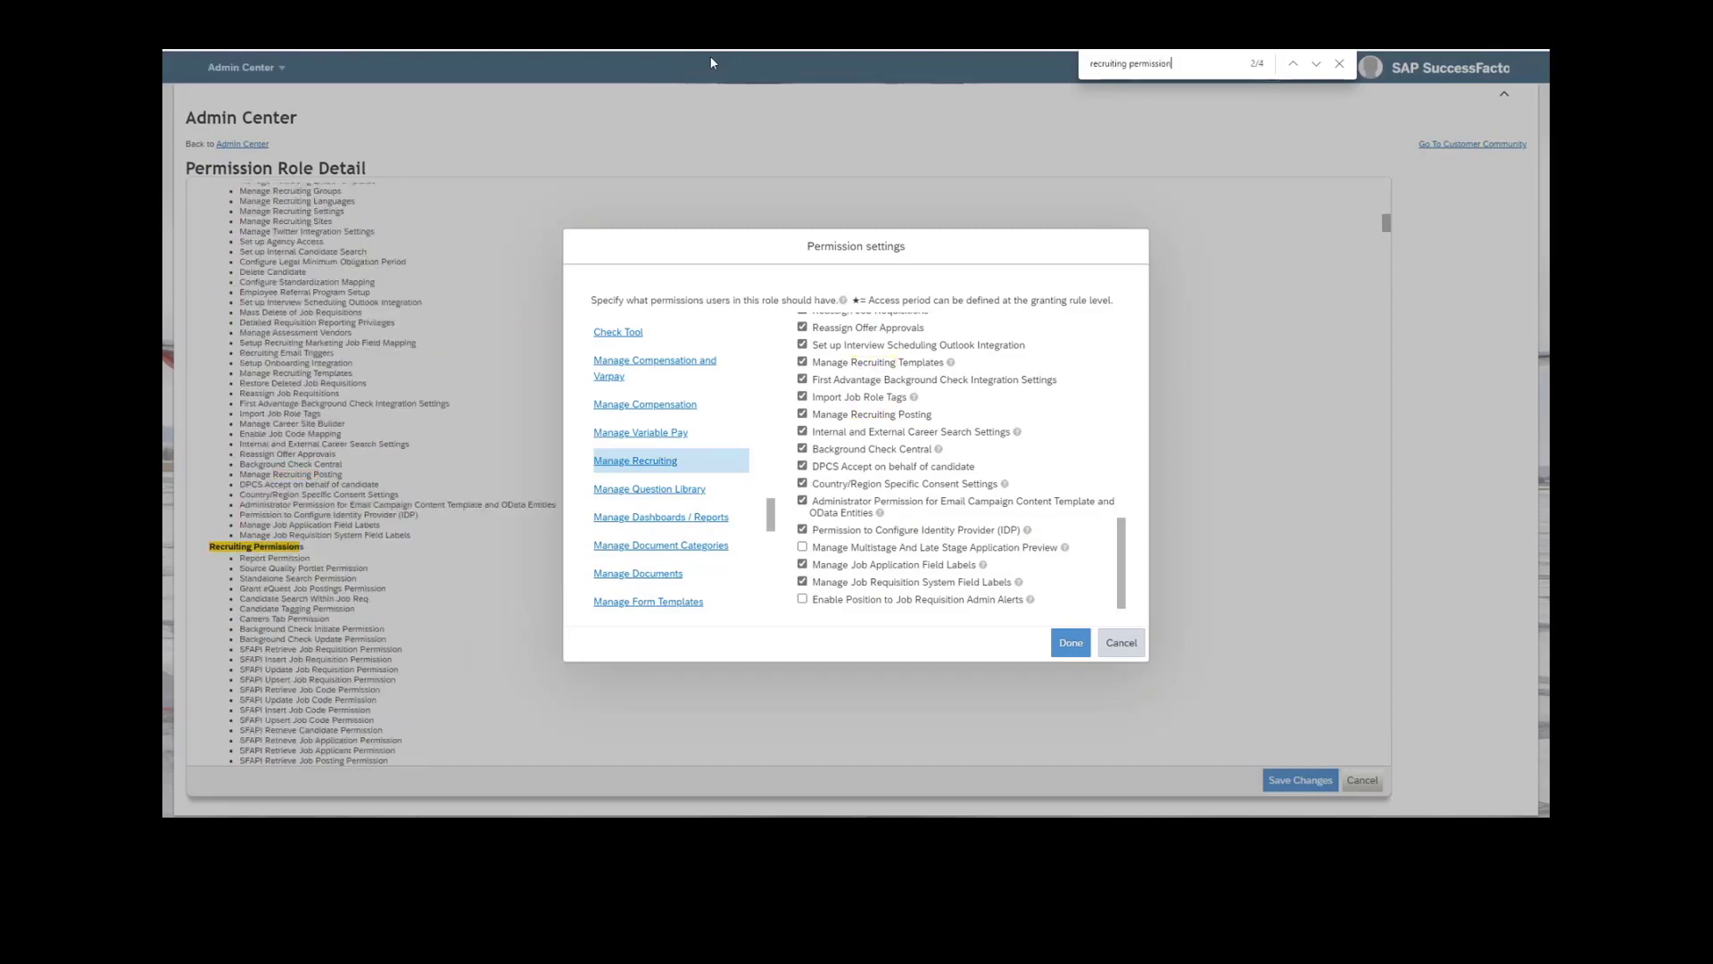
{"action": "key", "text": "Return"}
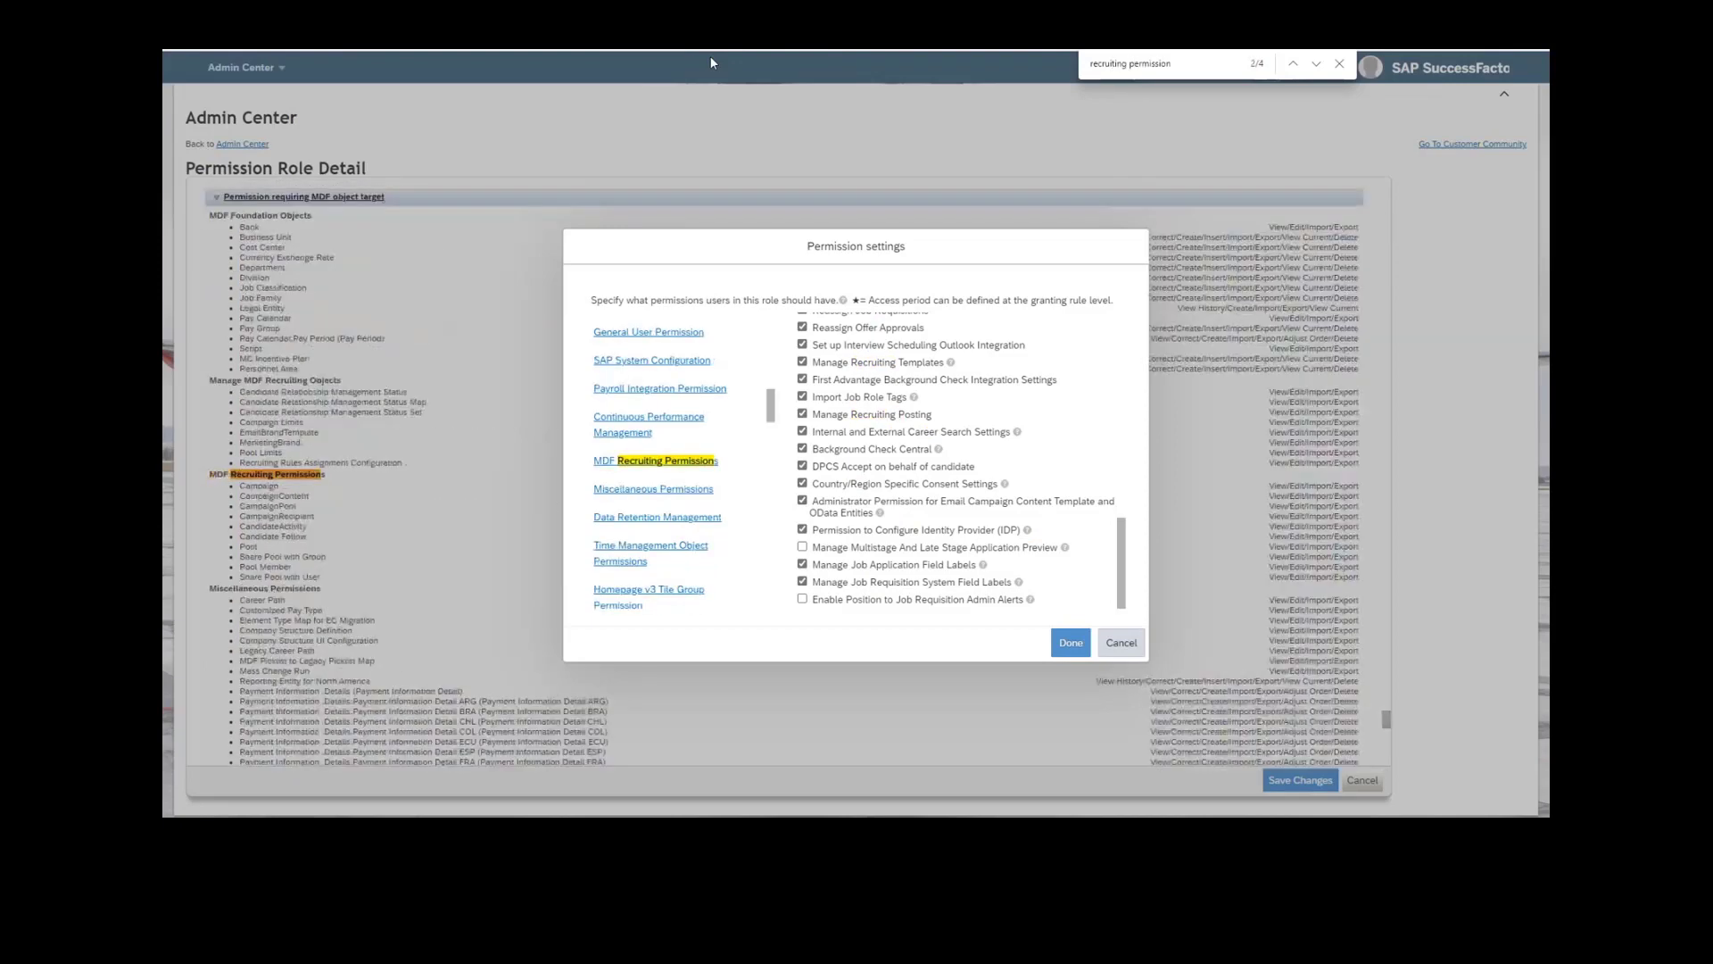
{"action": "left_click", "coordinate": [684, 471]}
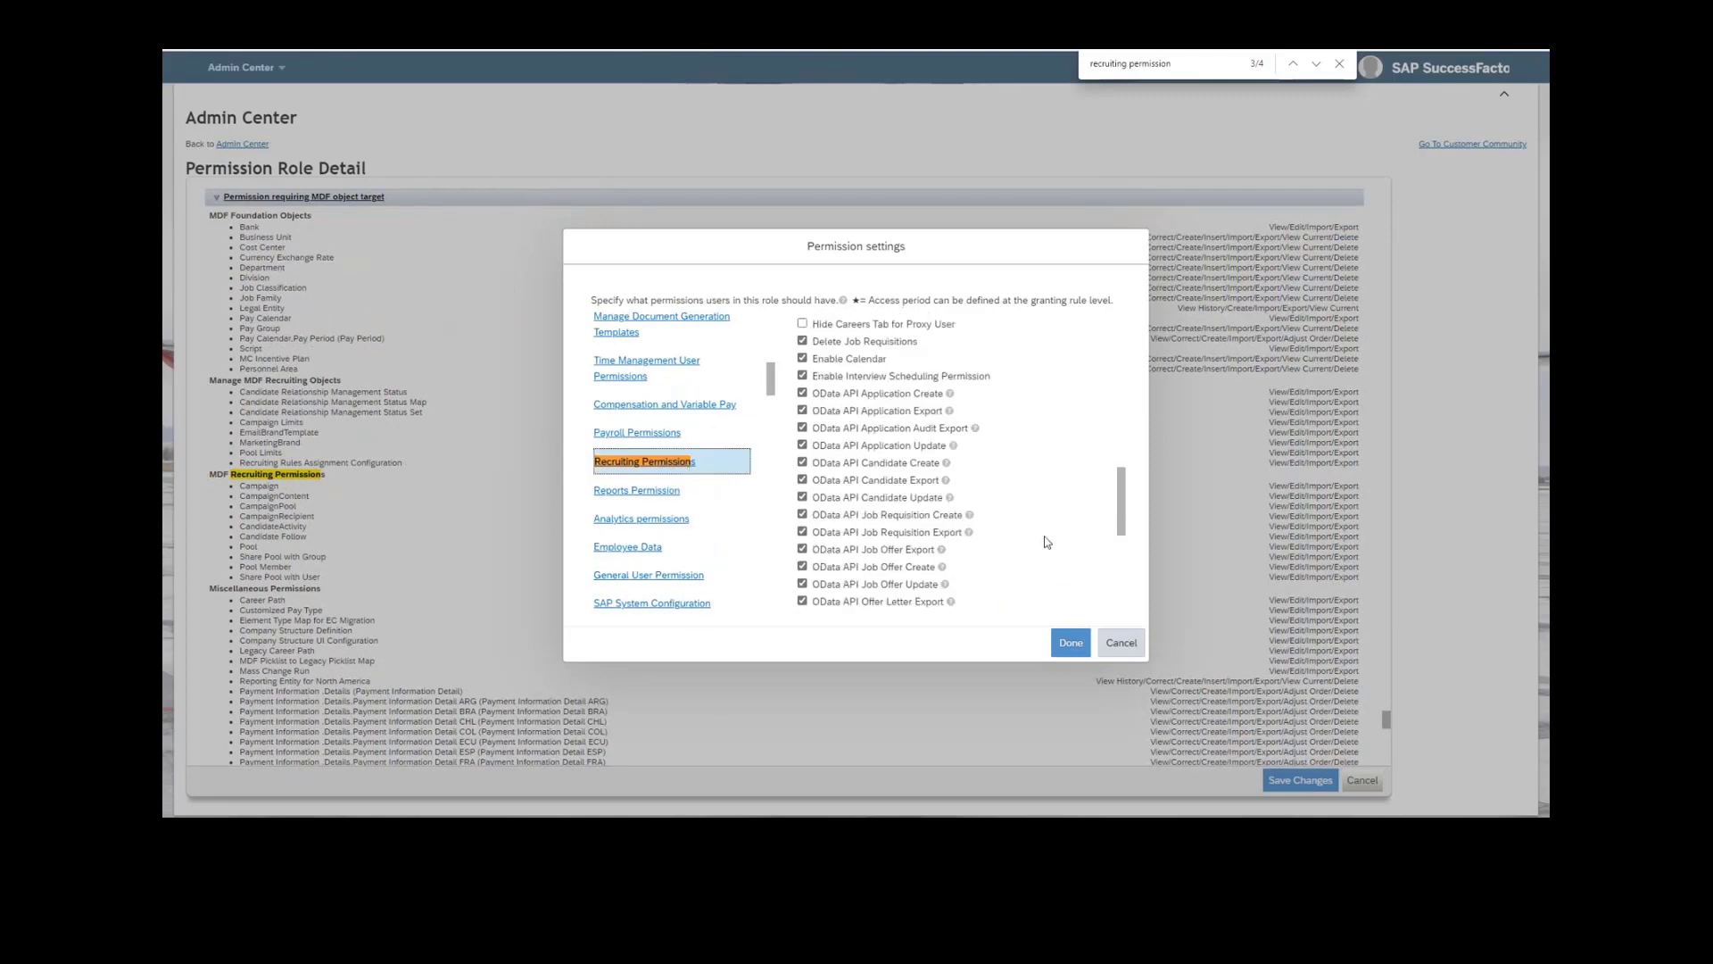
Toggle the OData API Candidate Export permission off and on again in the Recruiting Permissions list.
{"action": "scroll", "coordinate": [1035, 544], "scroll_direction": "down", "scroll_amount": 1}
{"action": "scroll", "coordinate": [1035, 545], "scroll_direction": "up", "scroll_amount": 5}
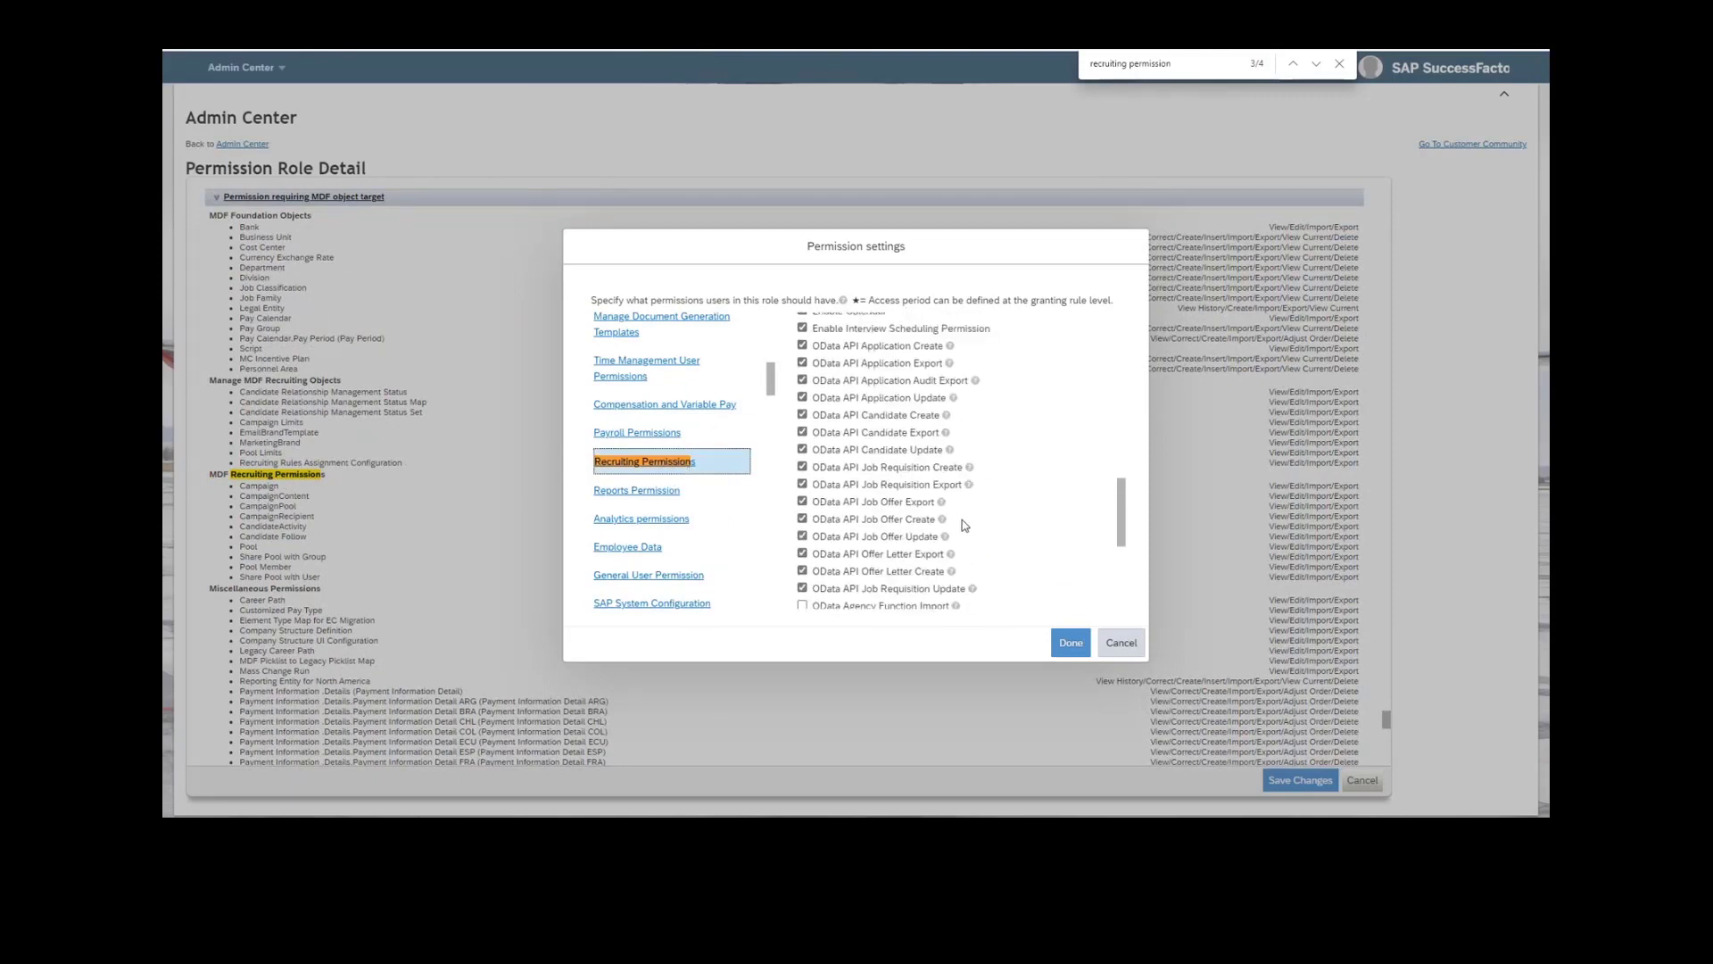
{"action": "mouse_move", "coordinate": [944, 504]}
{"action": "left_click", "coordinate": [920, 437]}
{"action": "left_click", "coordinate": [919, 435]}
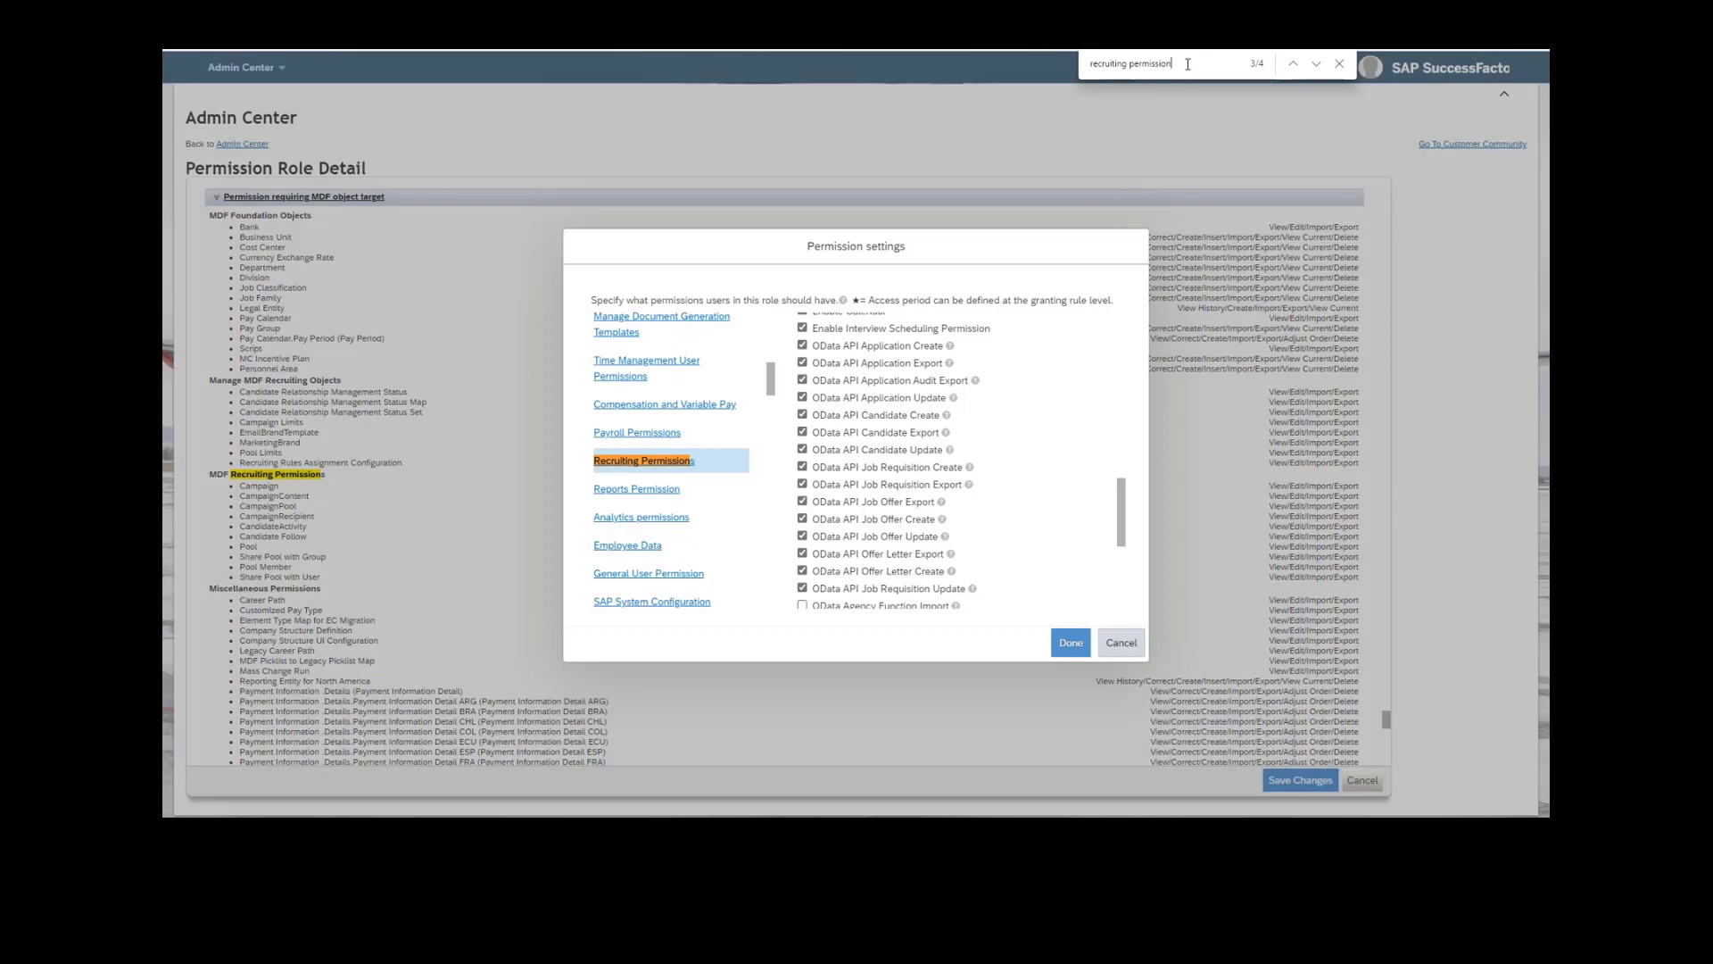
Return to the Manage Recruiting category by searching the page for "manage recruiting".
{"action": "left_click_drag", "start_coordinate": [1187, 63], "coordinate": [1090, 63]}
{"action": "type", "text": "manage re"}
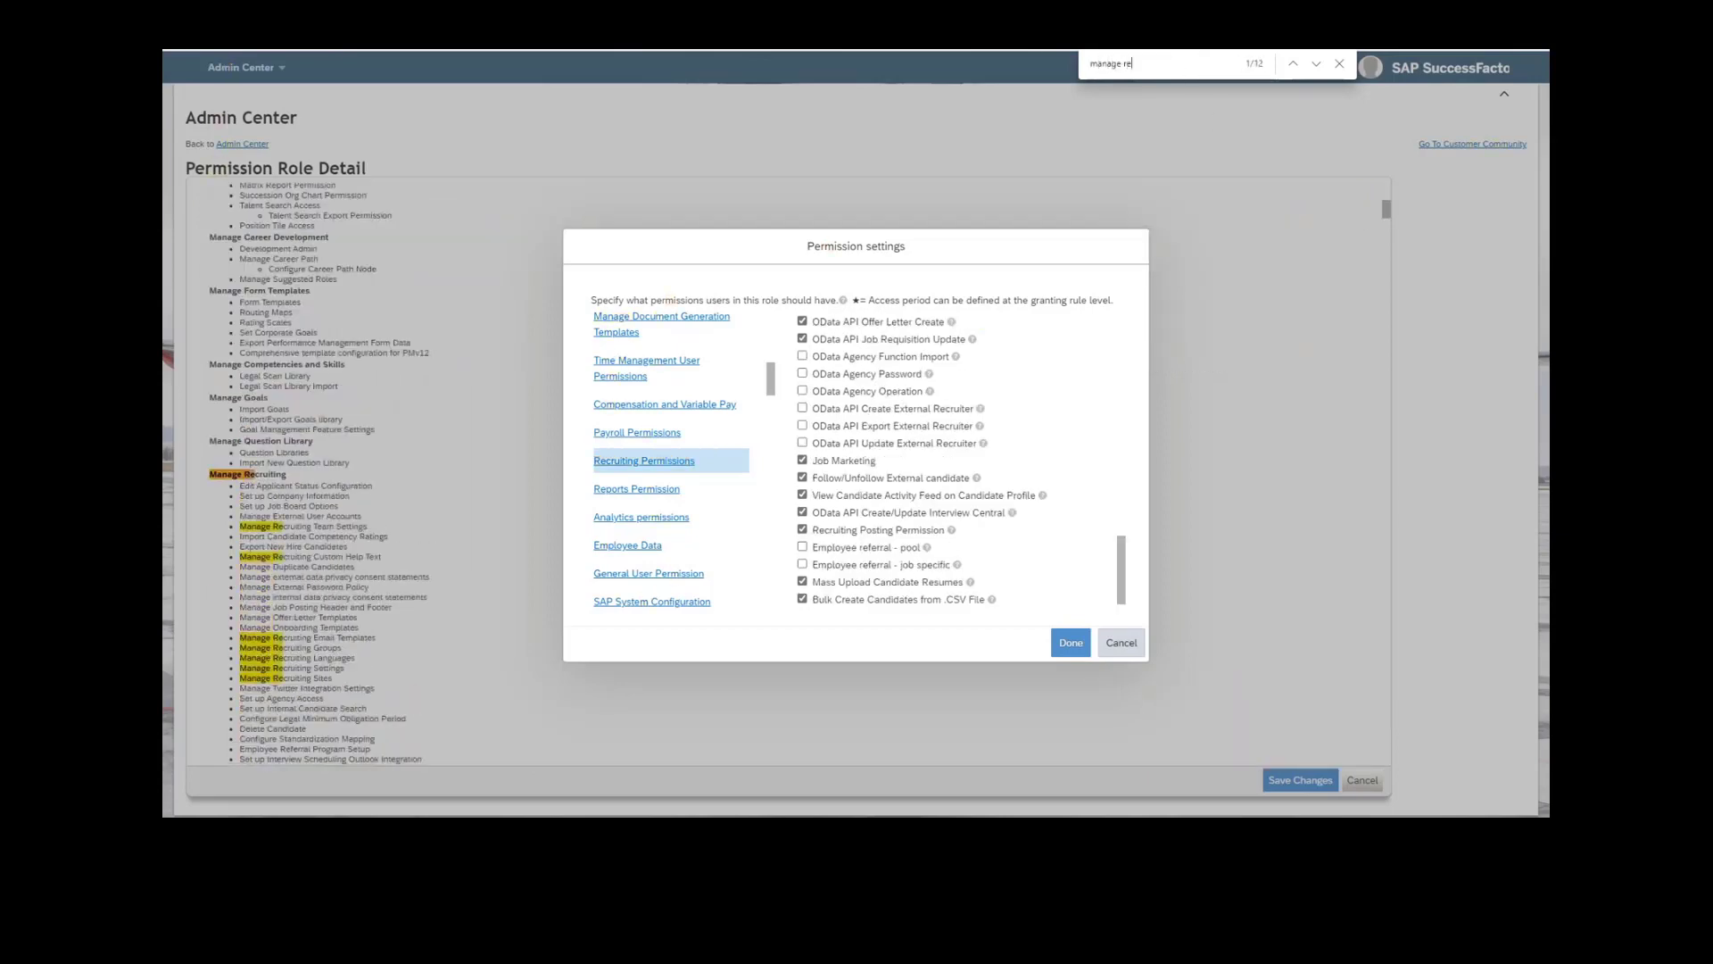
{"action": "type", "text": "cruiting"}
{"action": "key", "text": "Return"}
{"action": "key", "text": "Return"}
{"action": "key", "text": "Return"}
{"action": "key", "text": "Return"}
{"action": "key", "text": "Return"}
{"action": "key", "text": "Return"}
{"action": "key", "text": "Return"}
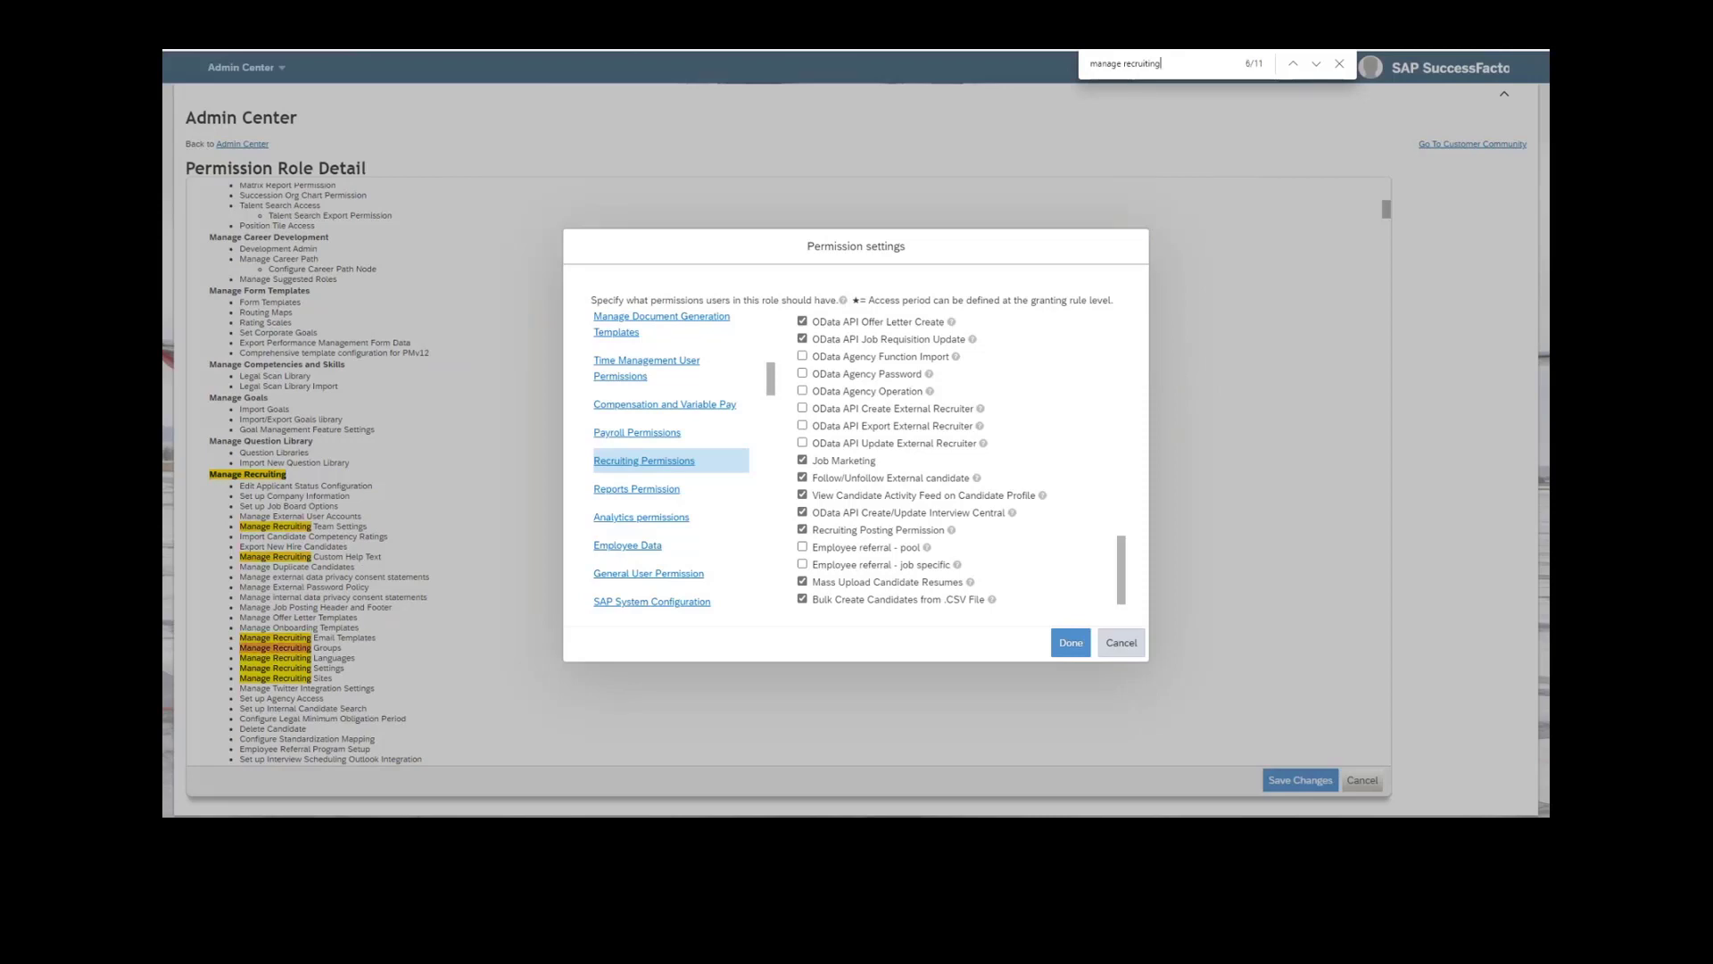
{"action": "key", "text": "Return"}
{"action": "key", "text": "Return"}
{"action": "key", "text": "Return"}
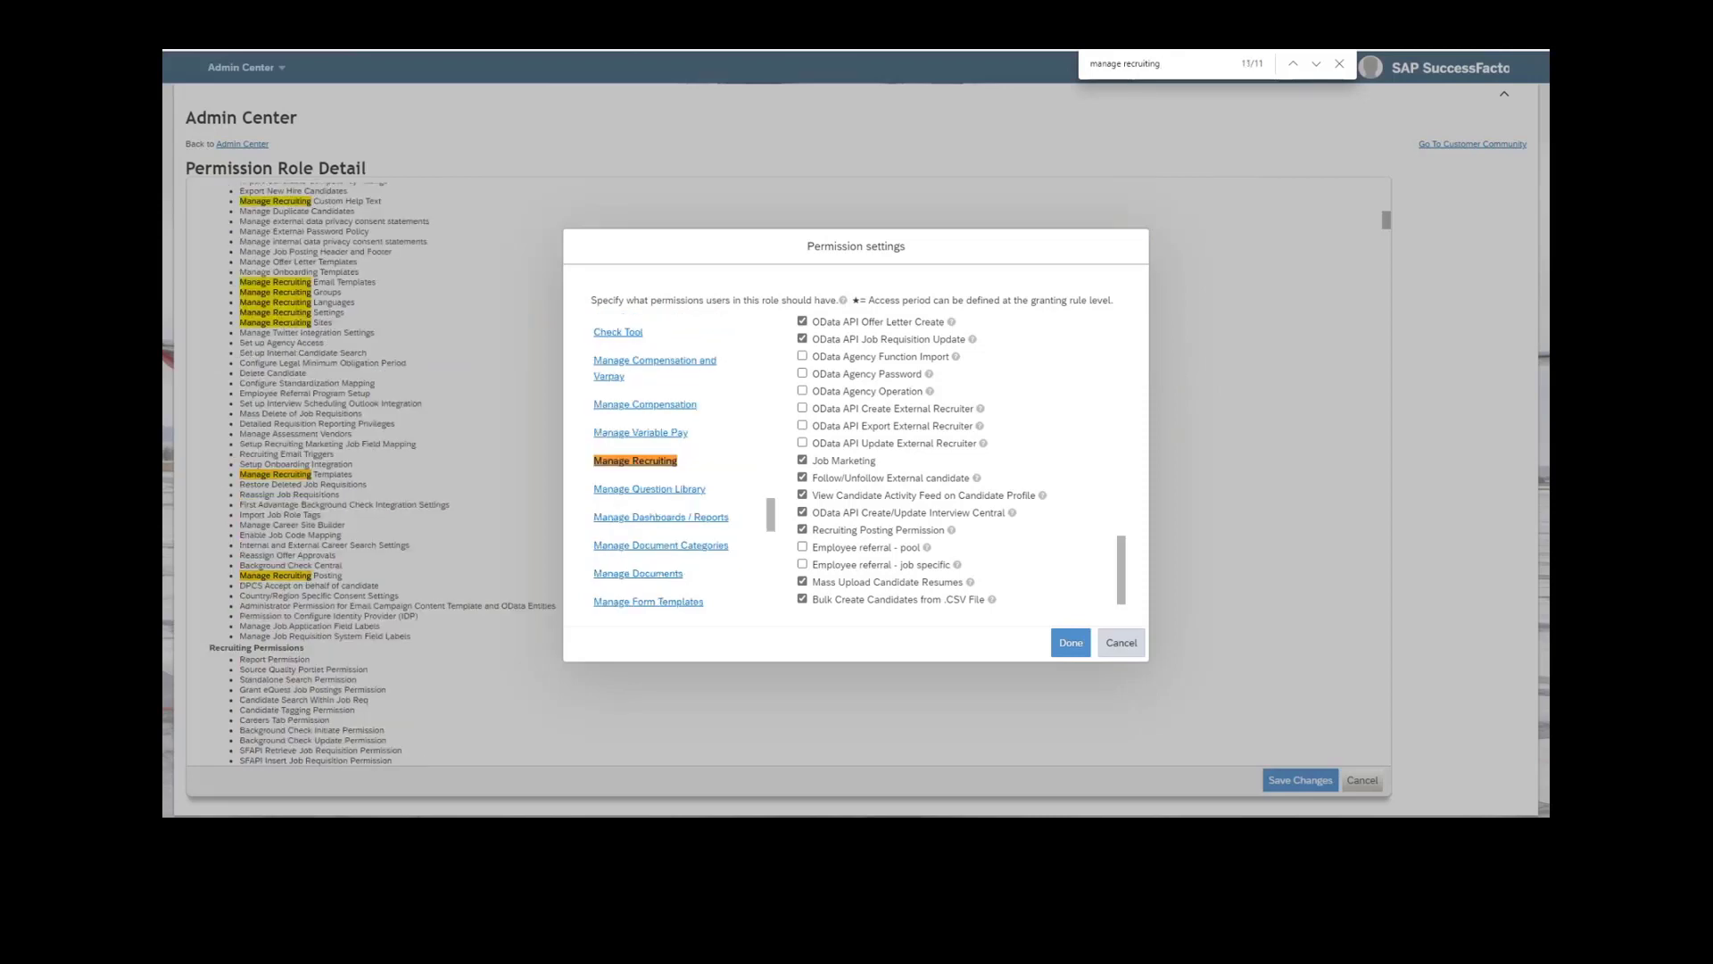
{"action": "left_click", "coordinate": [676, 463]}
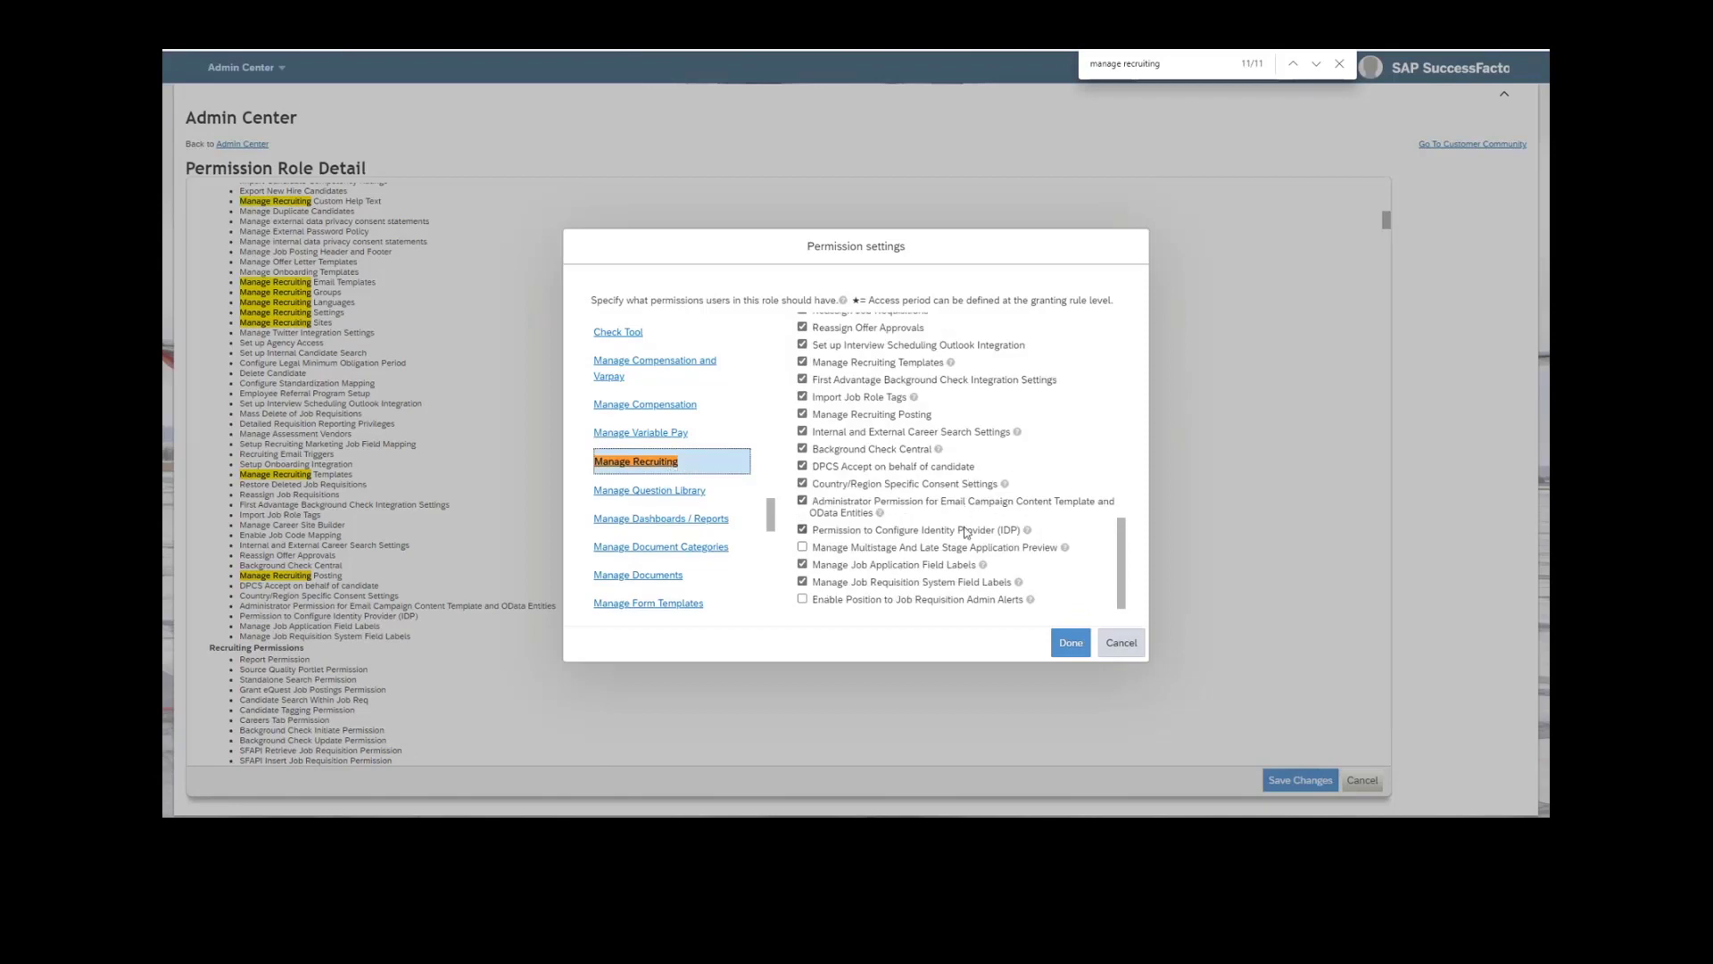
Toggle the Manage Career Site Builder permission off and on again.
{"action": "scroll", "coordinate": [972, 423], "scroll_direction": "up", "scroll_amount": 4}
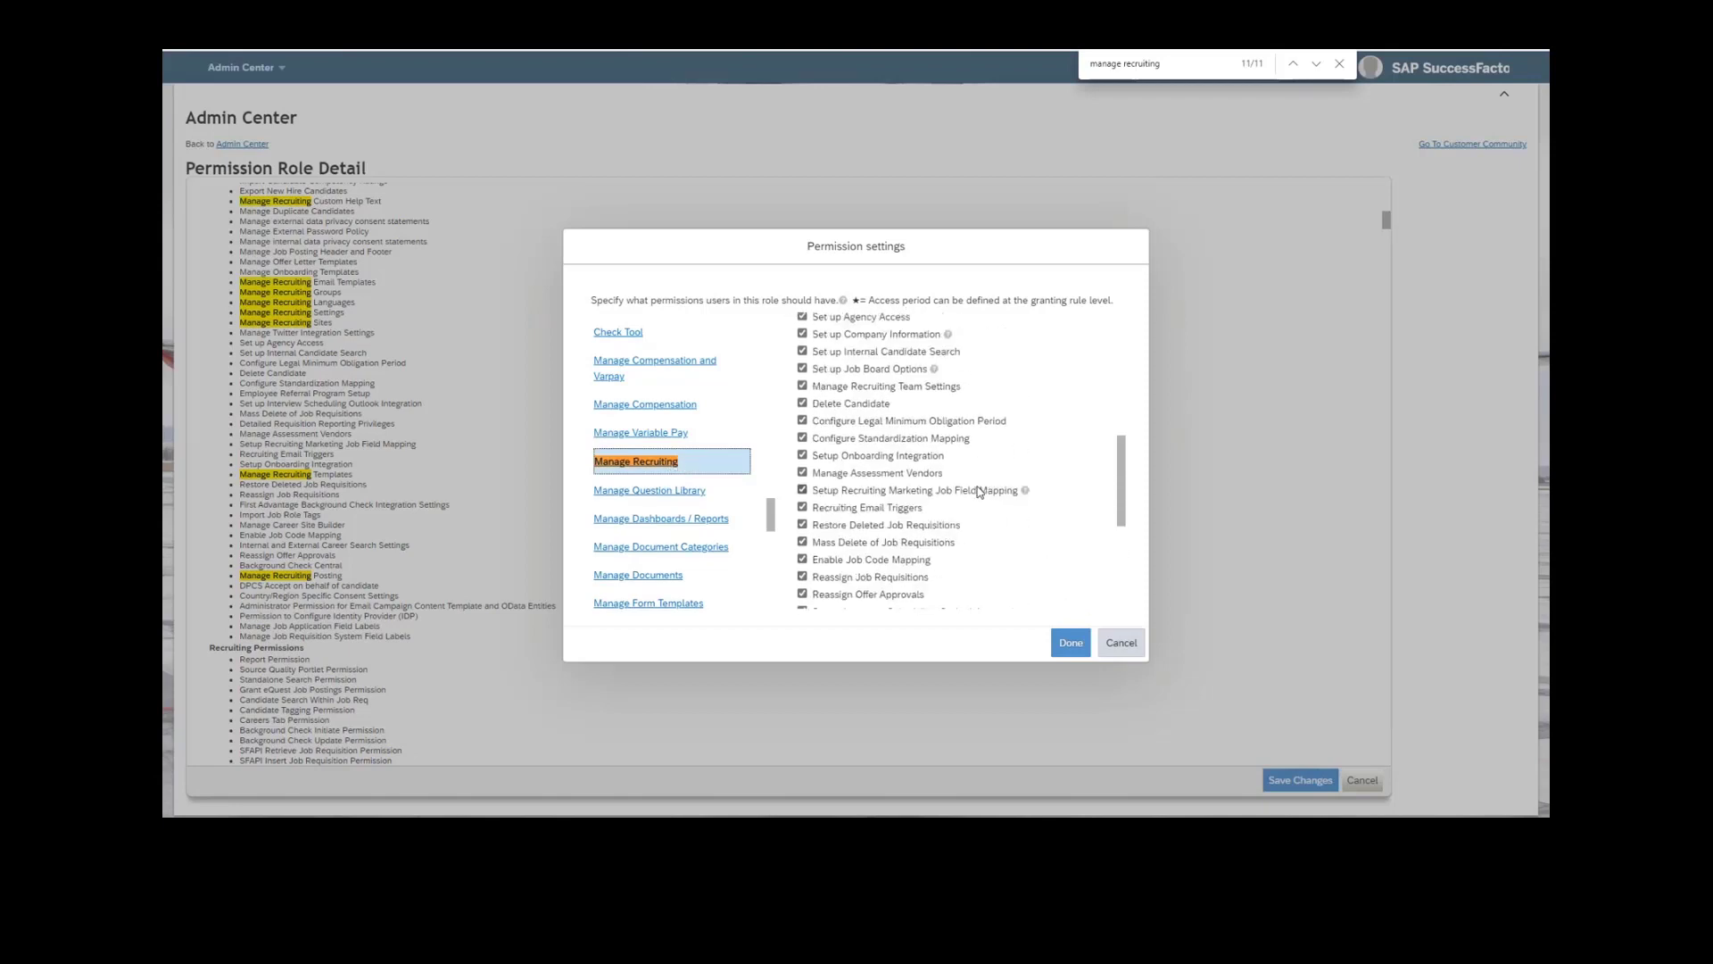
{"action": "scroll", "coordinate": [979, 491], "scroll_direction": "up", "scroll_amount": 2}
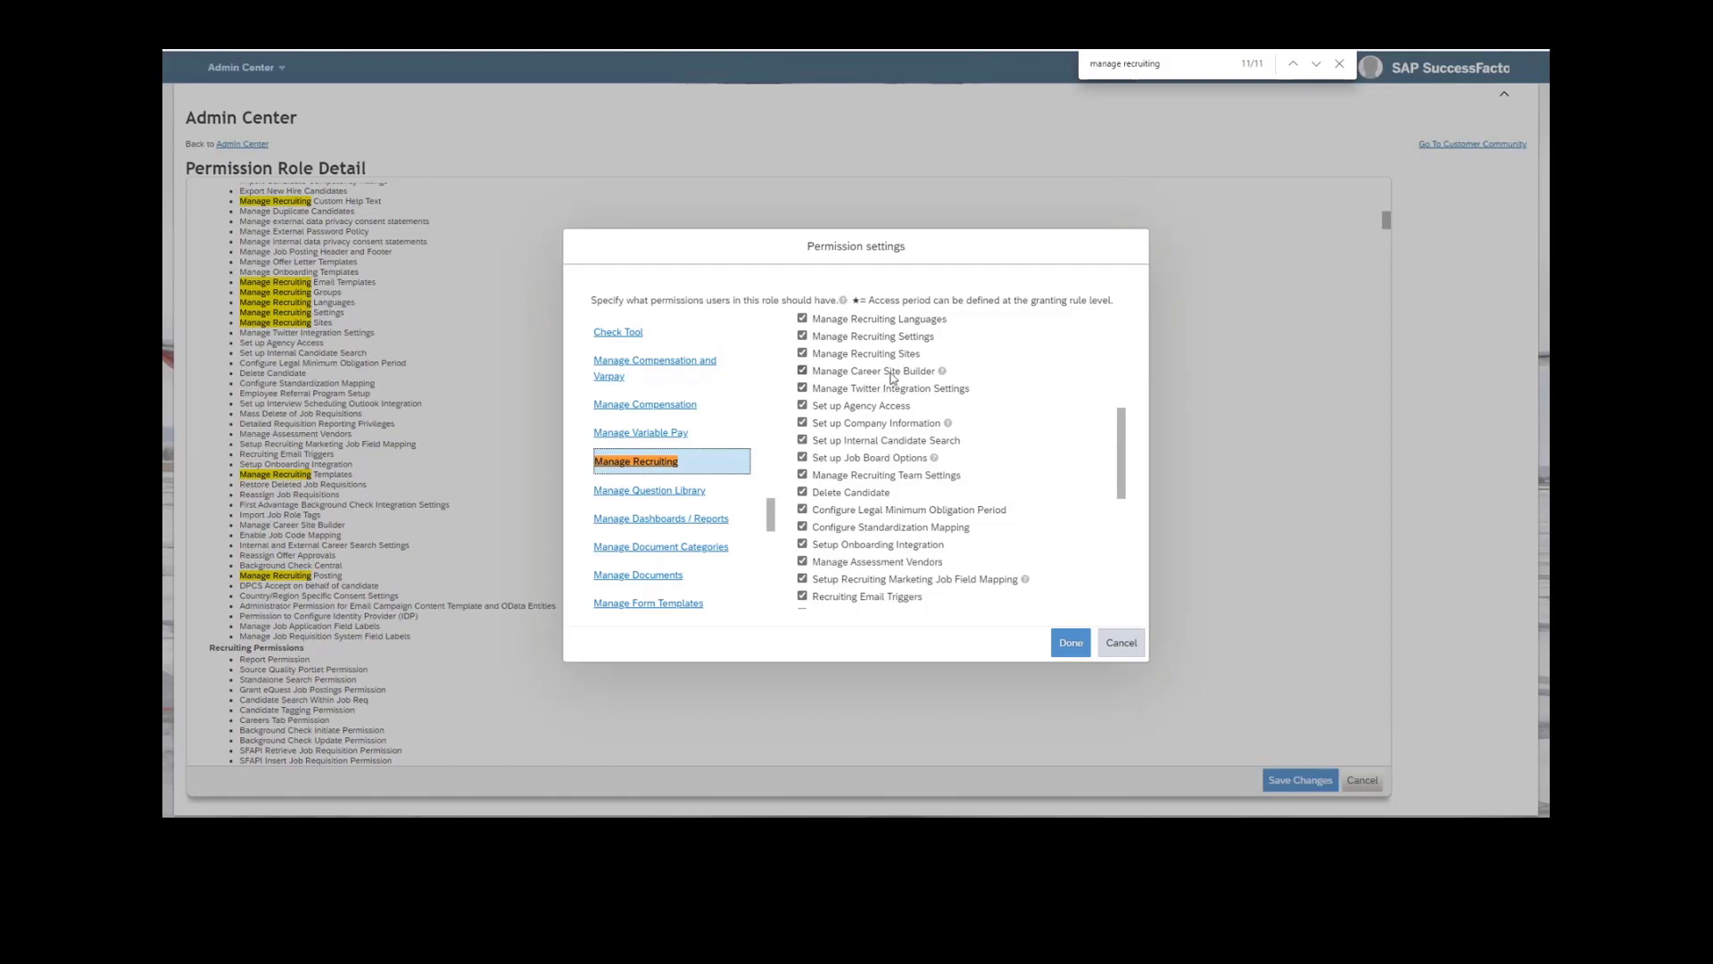
{"action": "left_click", "coordinate": [891, 377]}
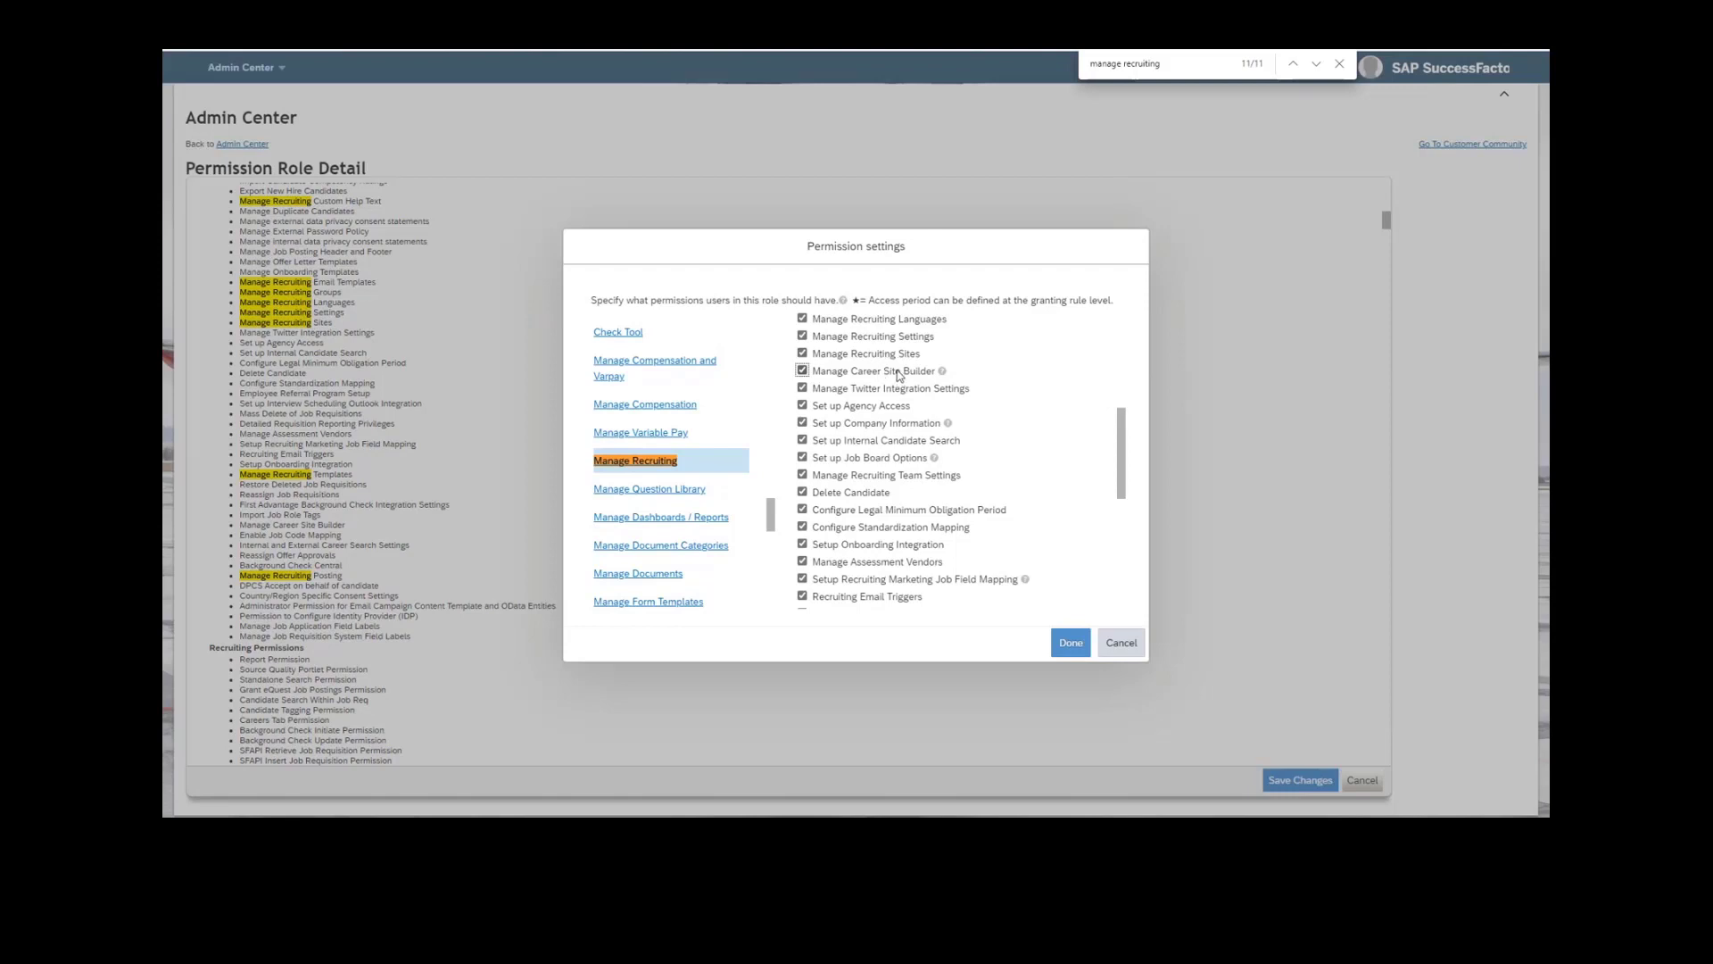
{"action": "double_click", "coordinate": [843, 371]}
{"action": "left_click", "coordinate": [899, 375]}
{"action": "double_click", "coordinate": [899, 376]}
Cancel the permission settings dialog and close the page search, returning to the start of the role details.
{"action": "left_click", "coordinate": [1120, 642]}
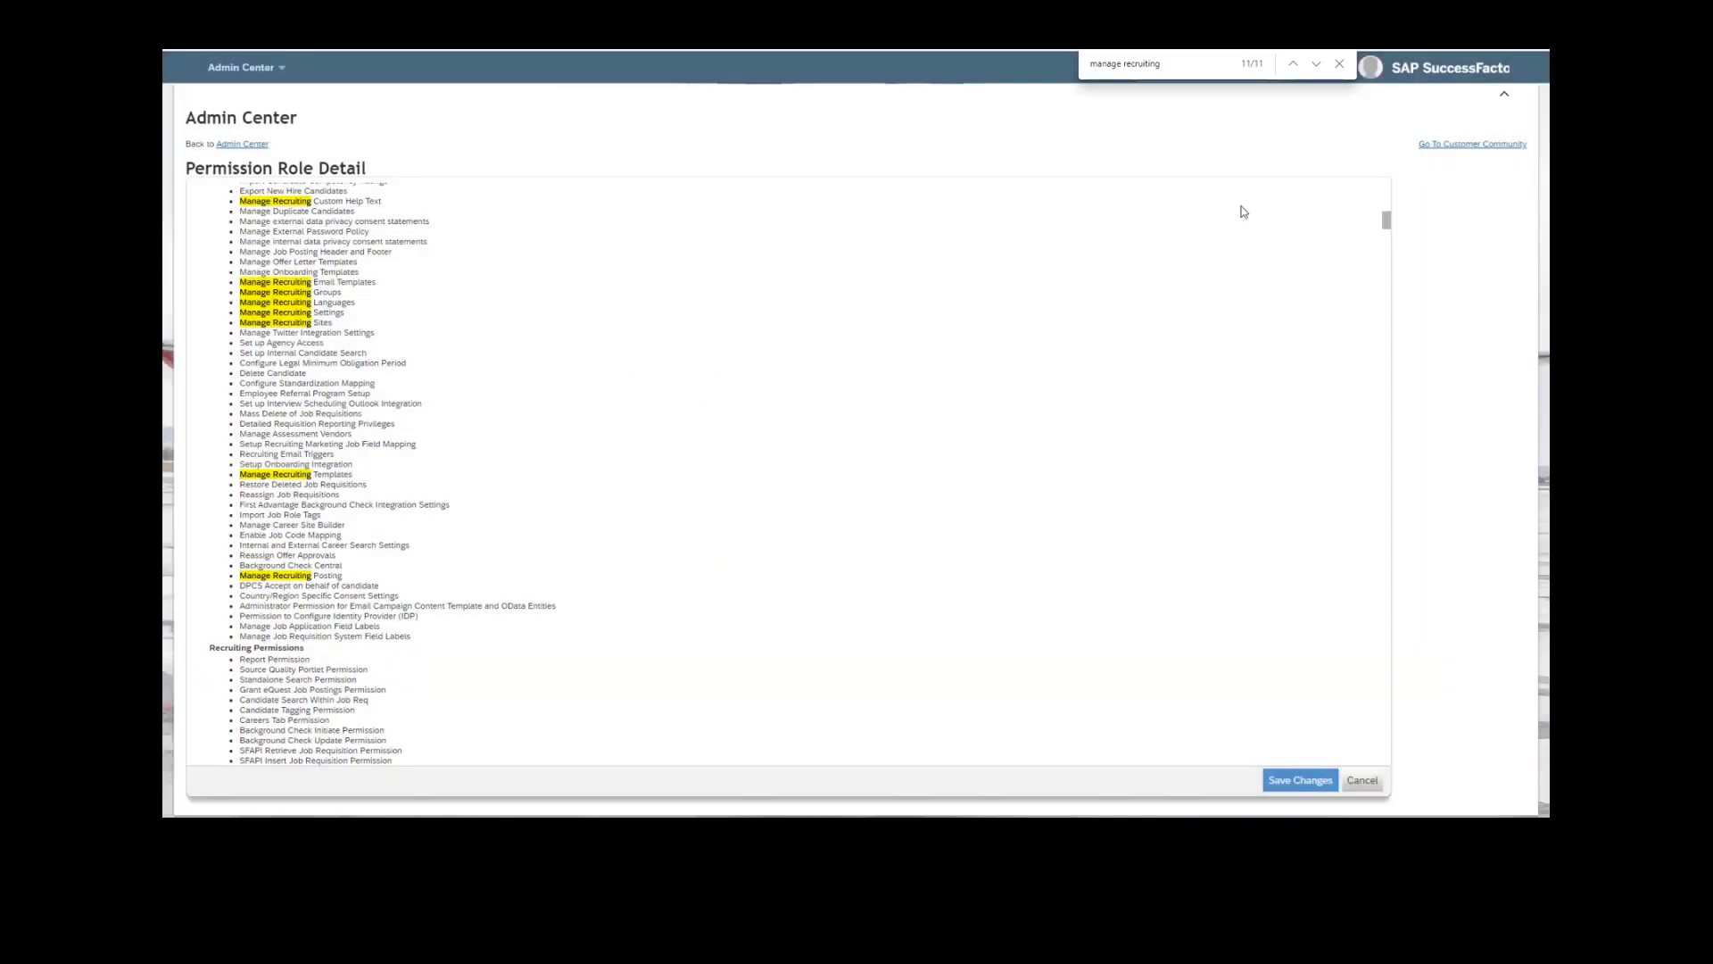
{"action": "scroll", "coordinate": [1288, 401], "scroll_direction": "up", "scroll_amount": 1}
{"action": "scroll", "coordinate": [1289, 406], "scroll_direction": "up", "scroll_amount": 15}
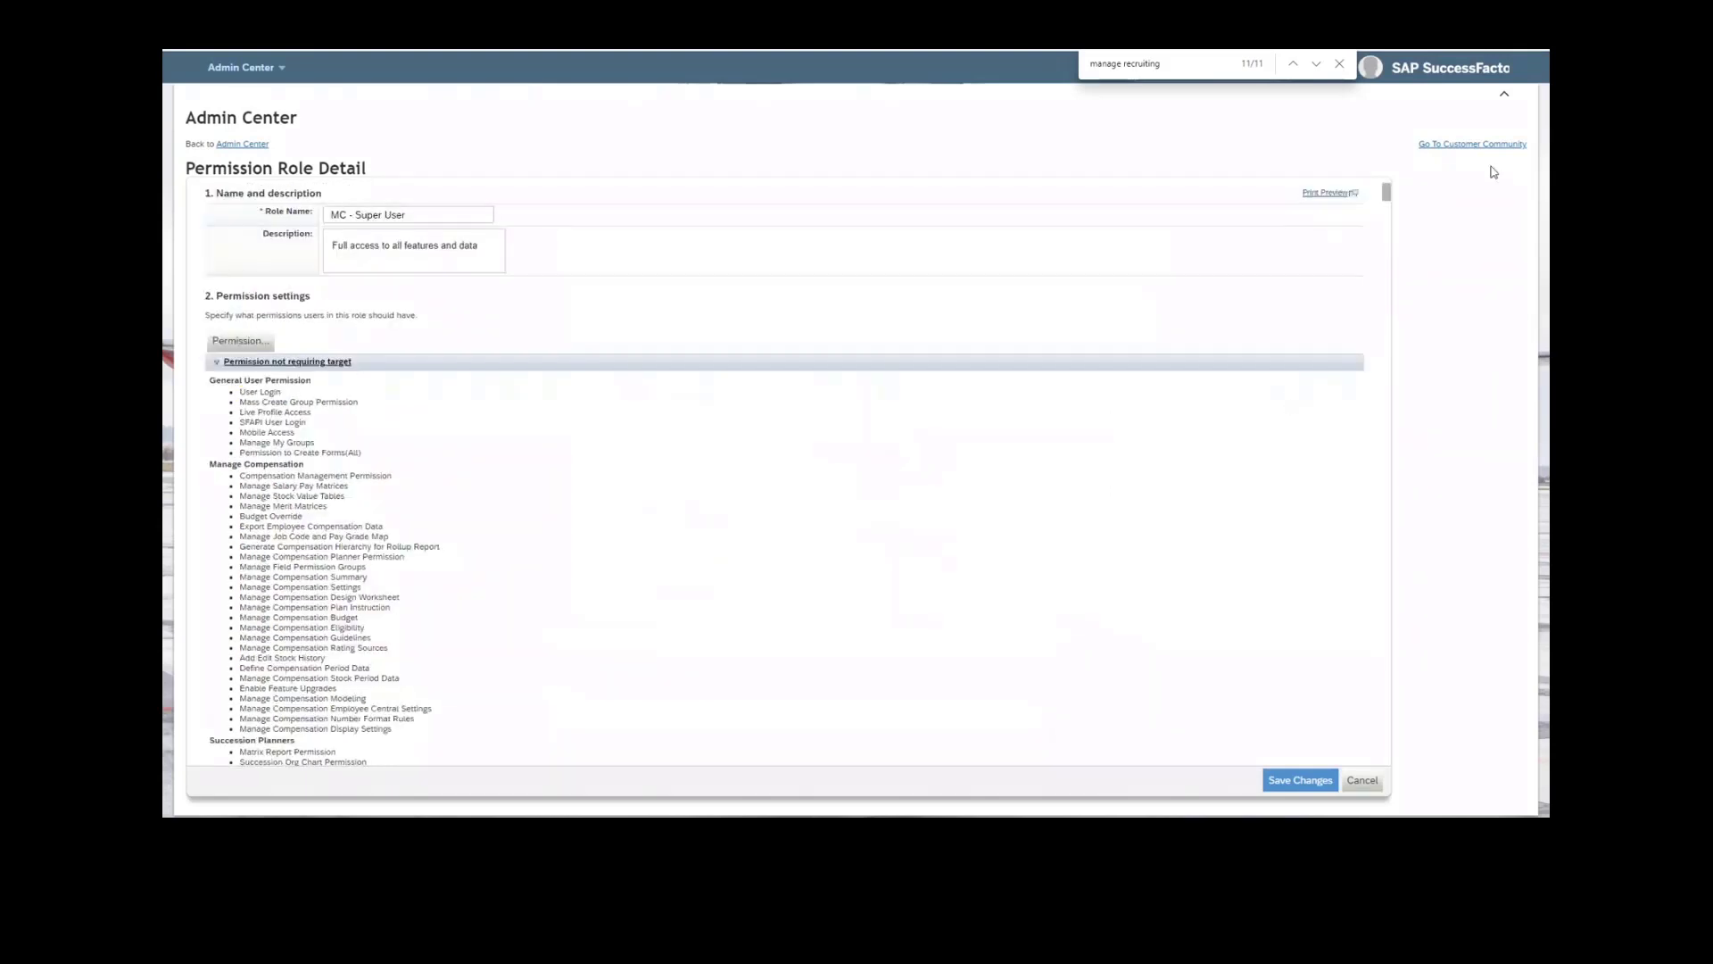
{"action": "left_click", "coordinate": [1340, 64]}
Find Manage Career Site Builder with an action search for "career site" and open its Roles page under Users.
{"action": "left_click", "coordinate": [1207, 68]}
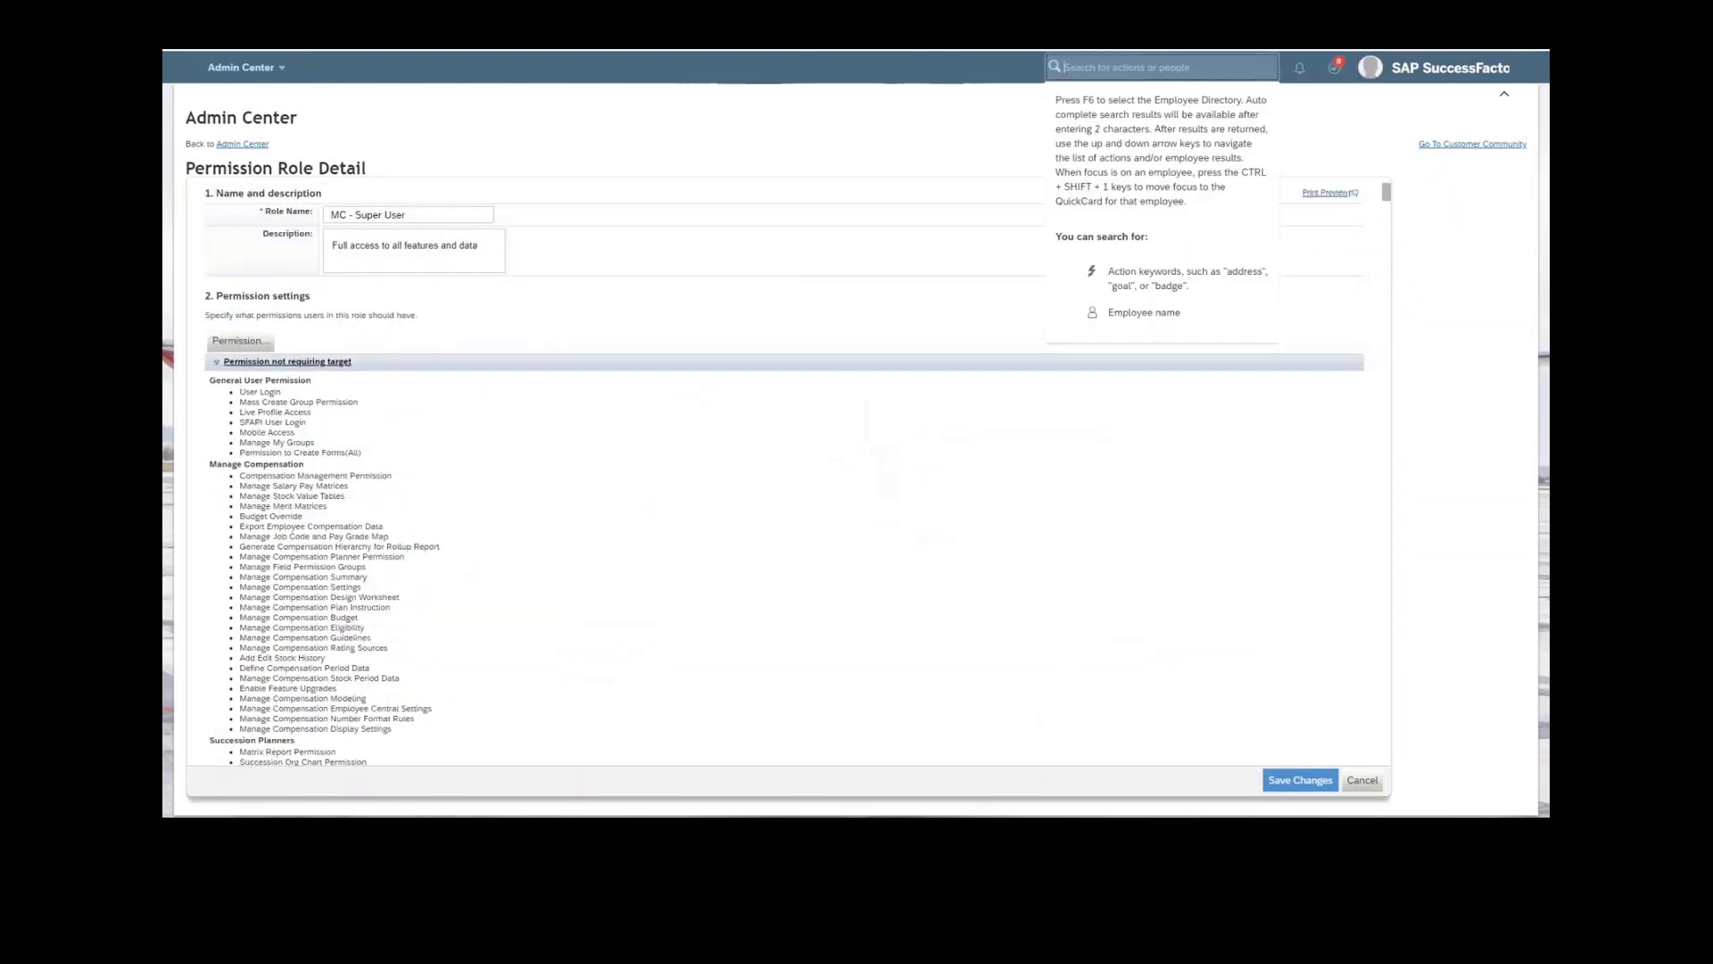
{"action": "type", "text": "career"}
{"action": "type", "text": "site"}
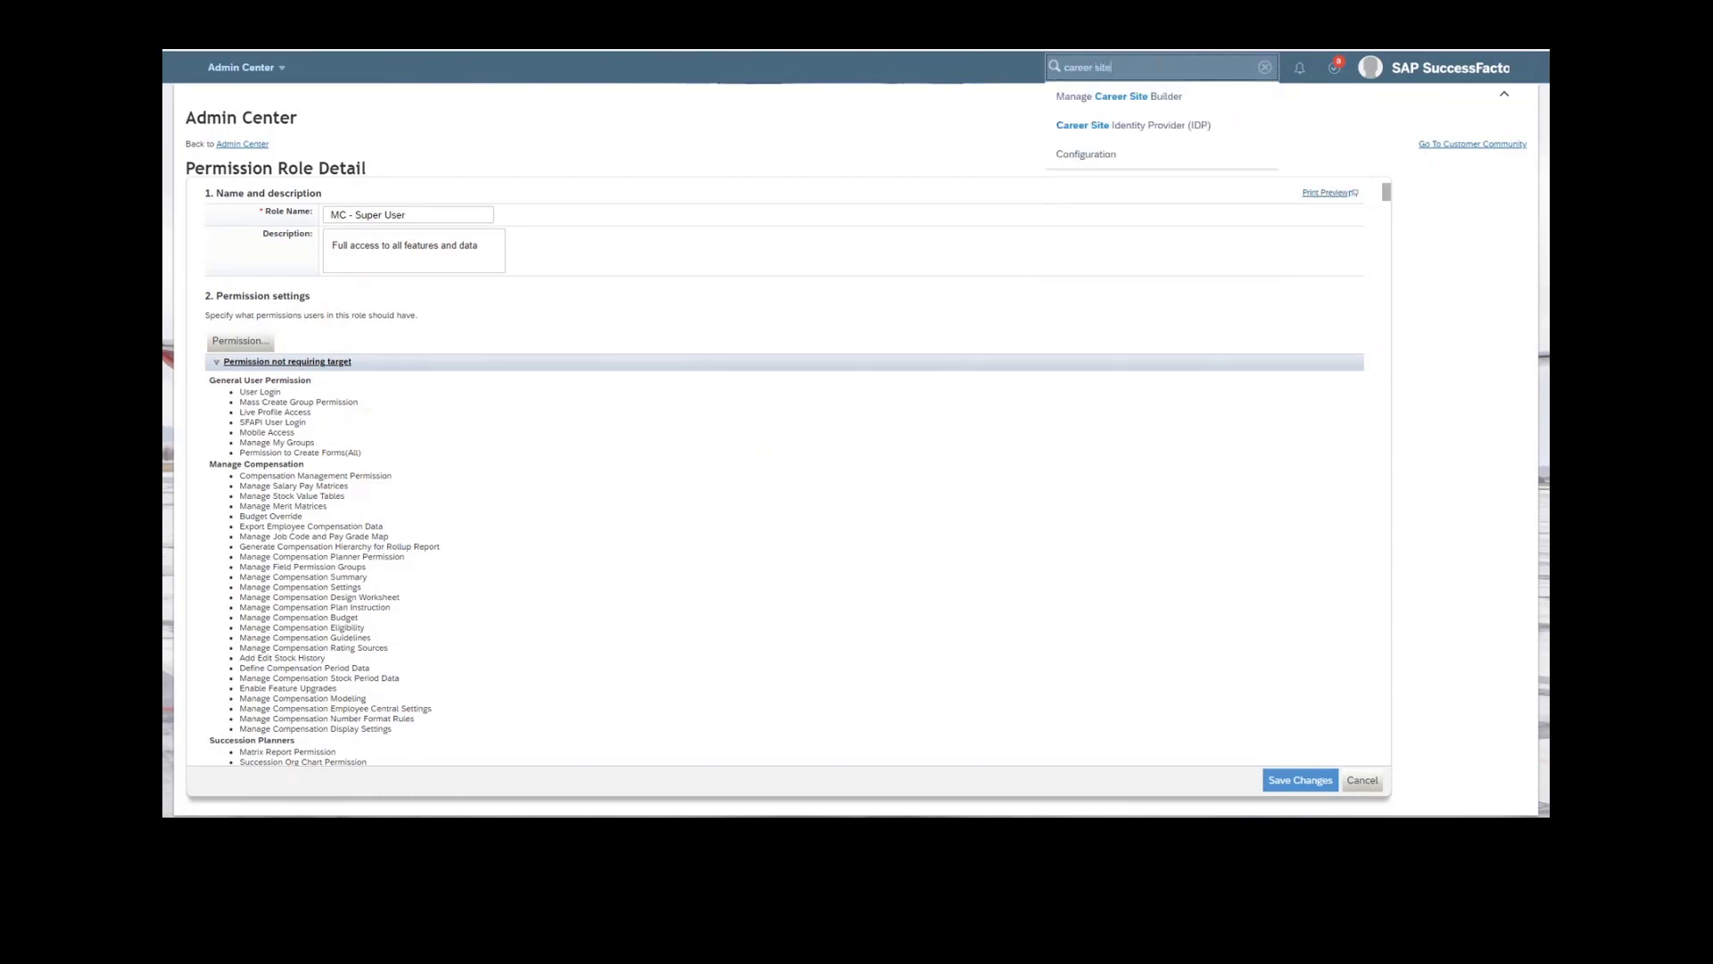
{"action": "left_click", "coordinate": [1120, 96]}
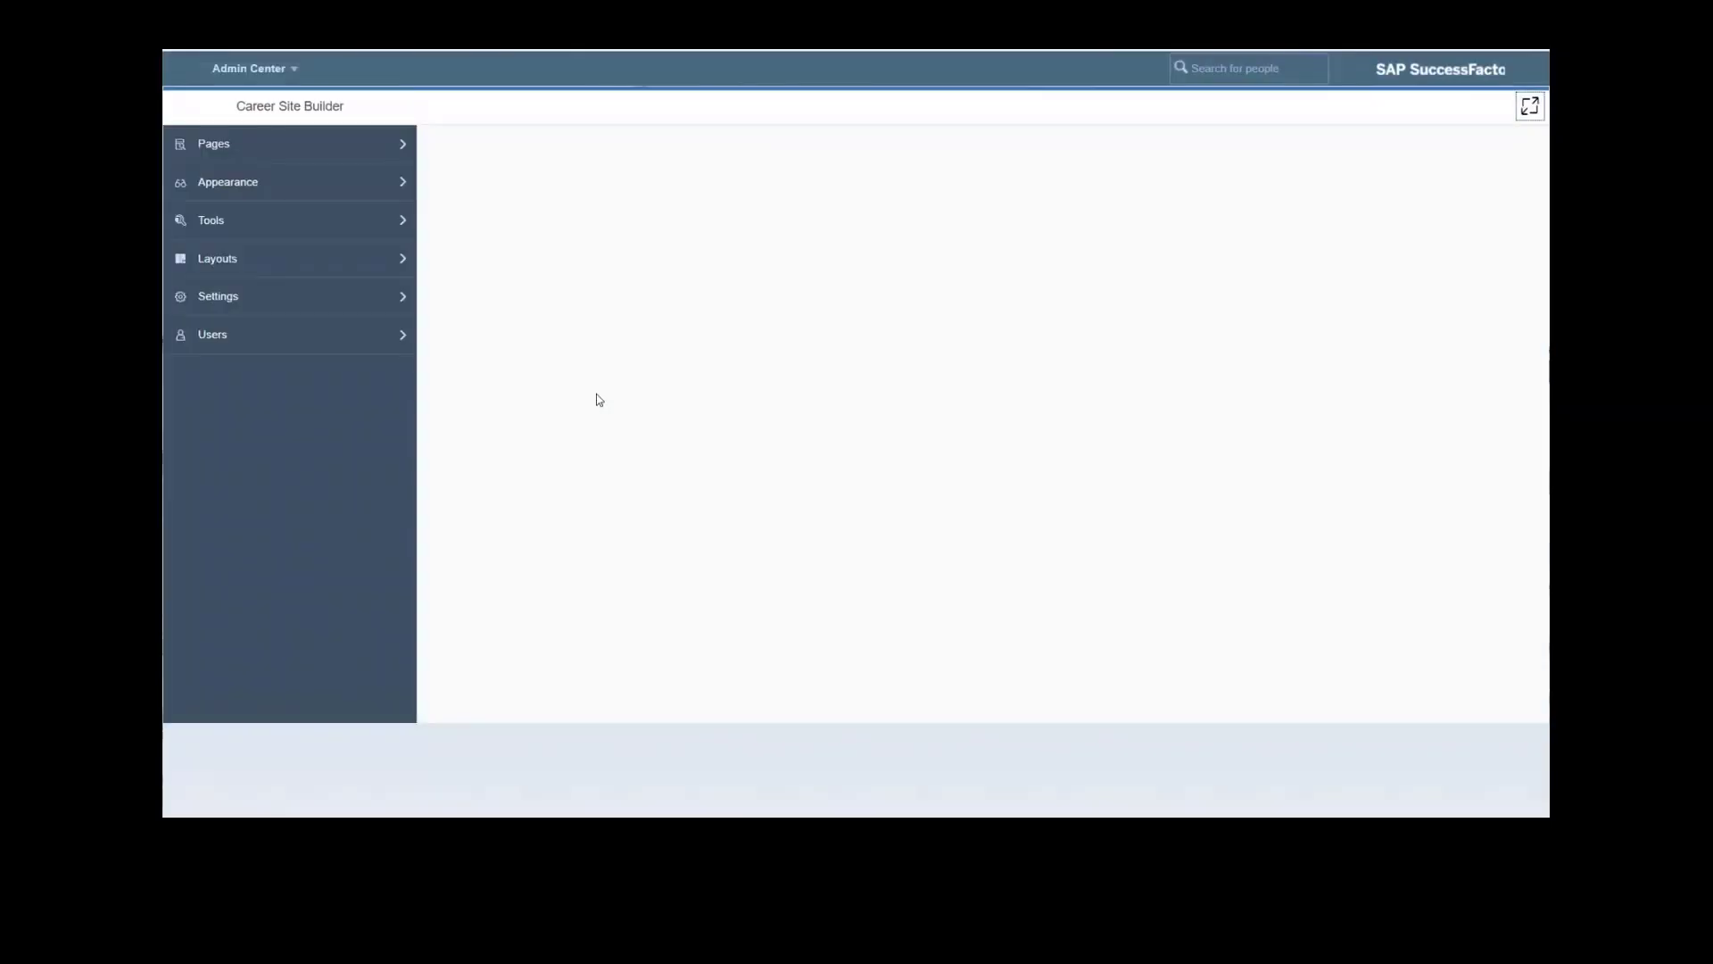
{"action": "left_click", "coordinate": [287, 339]}
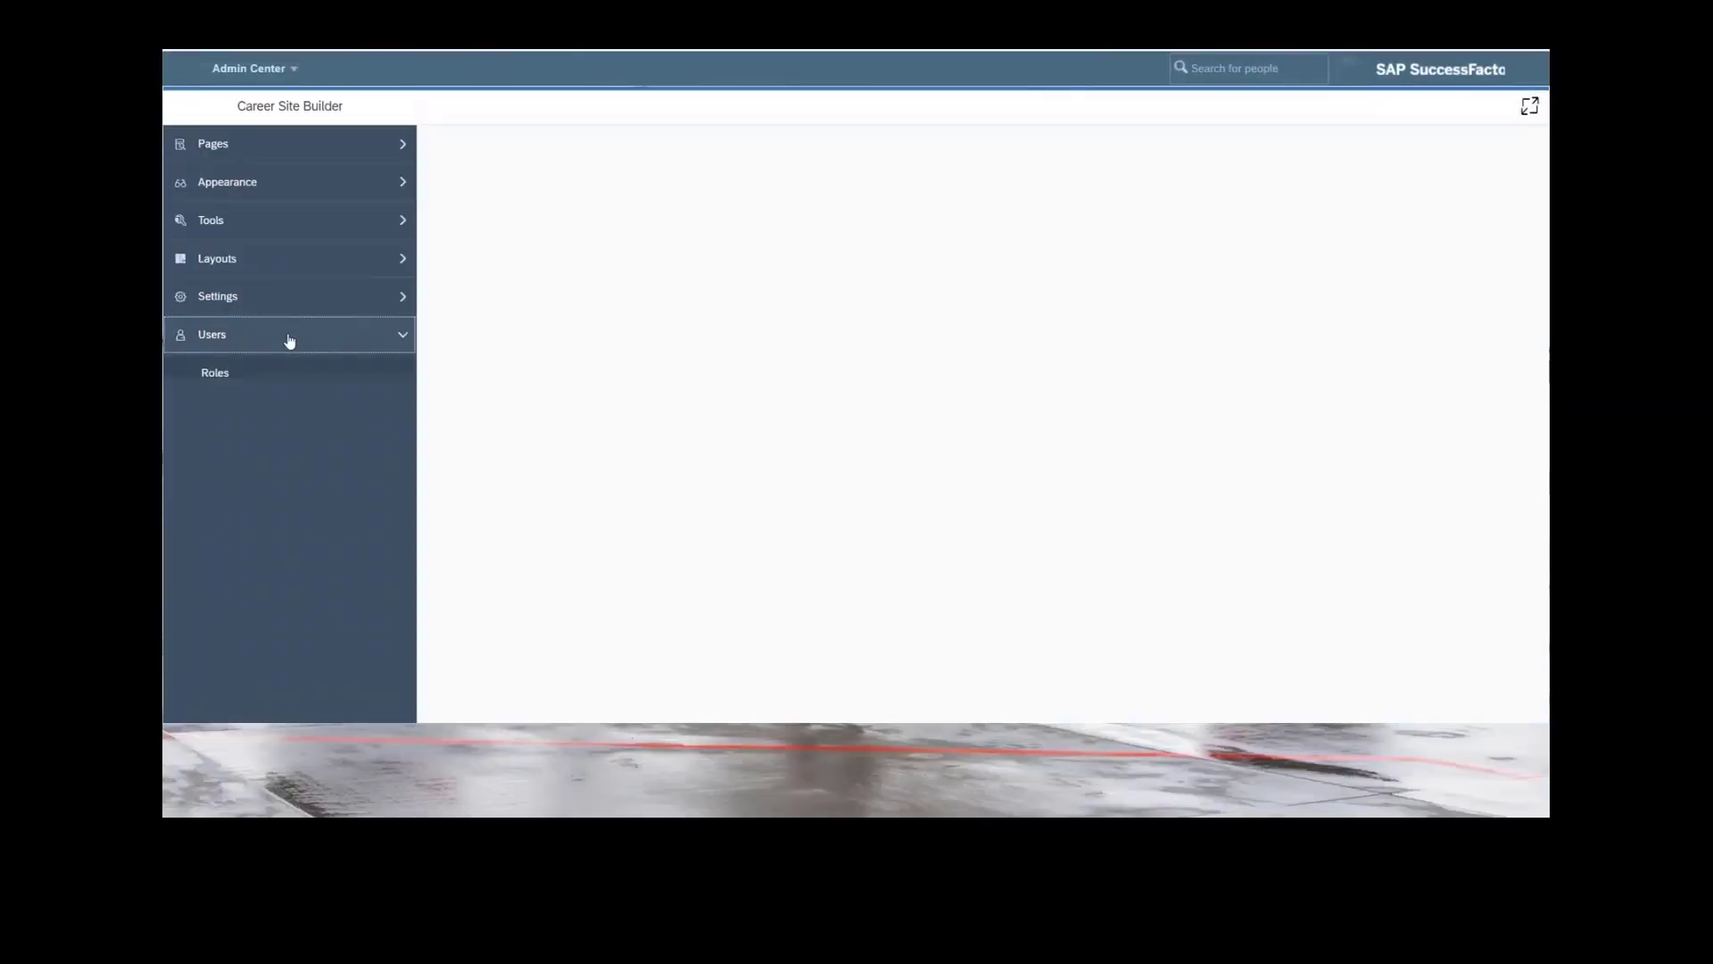
{"action": "left_click", "coordinate": [261, 374]}
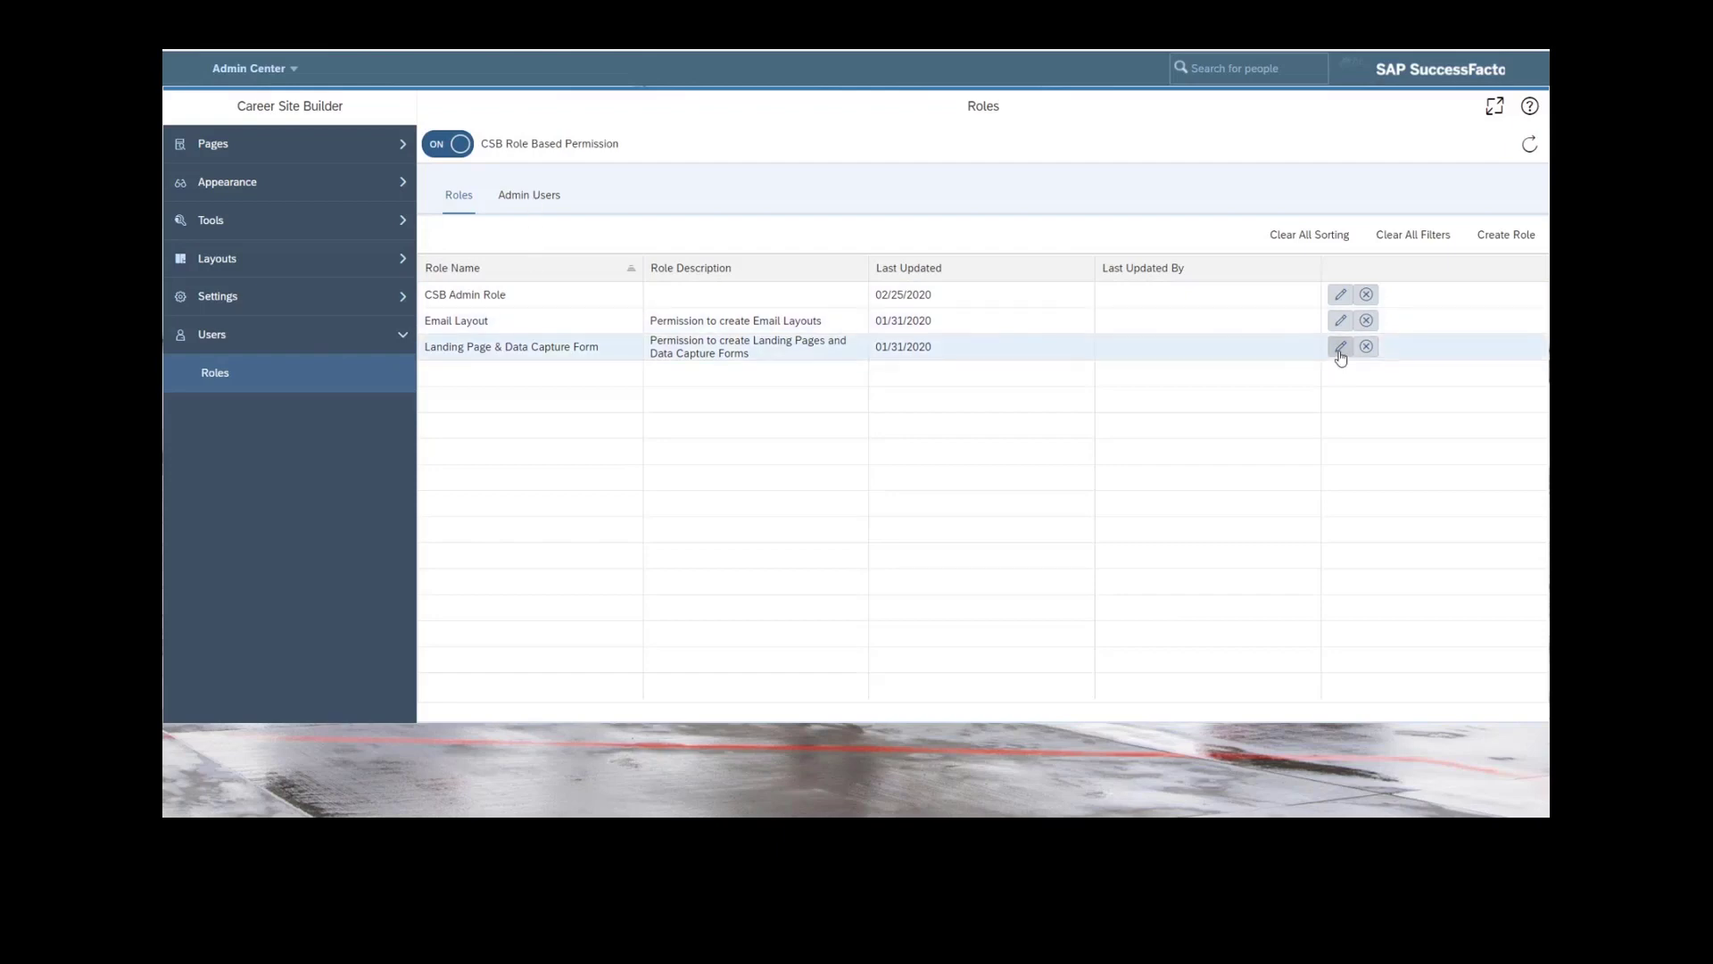
Create a new Career Site Builder role named "EXAMPLE Role" and save it.
{"action": "left_click", "coordinate": [1492, 237]}
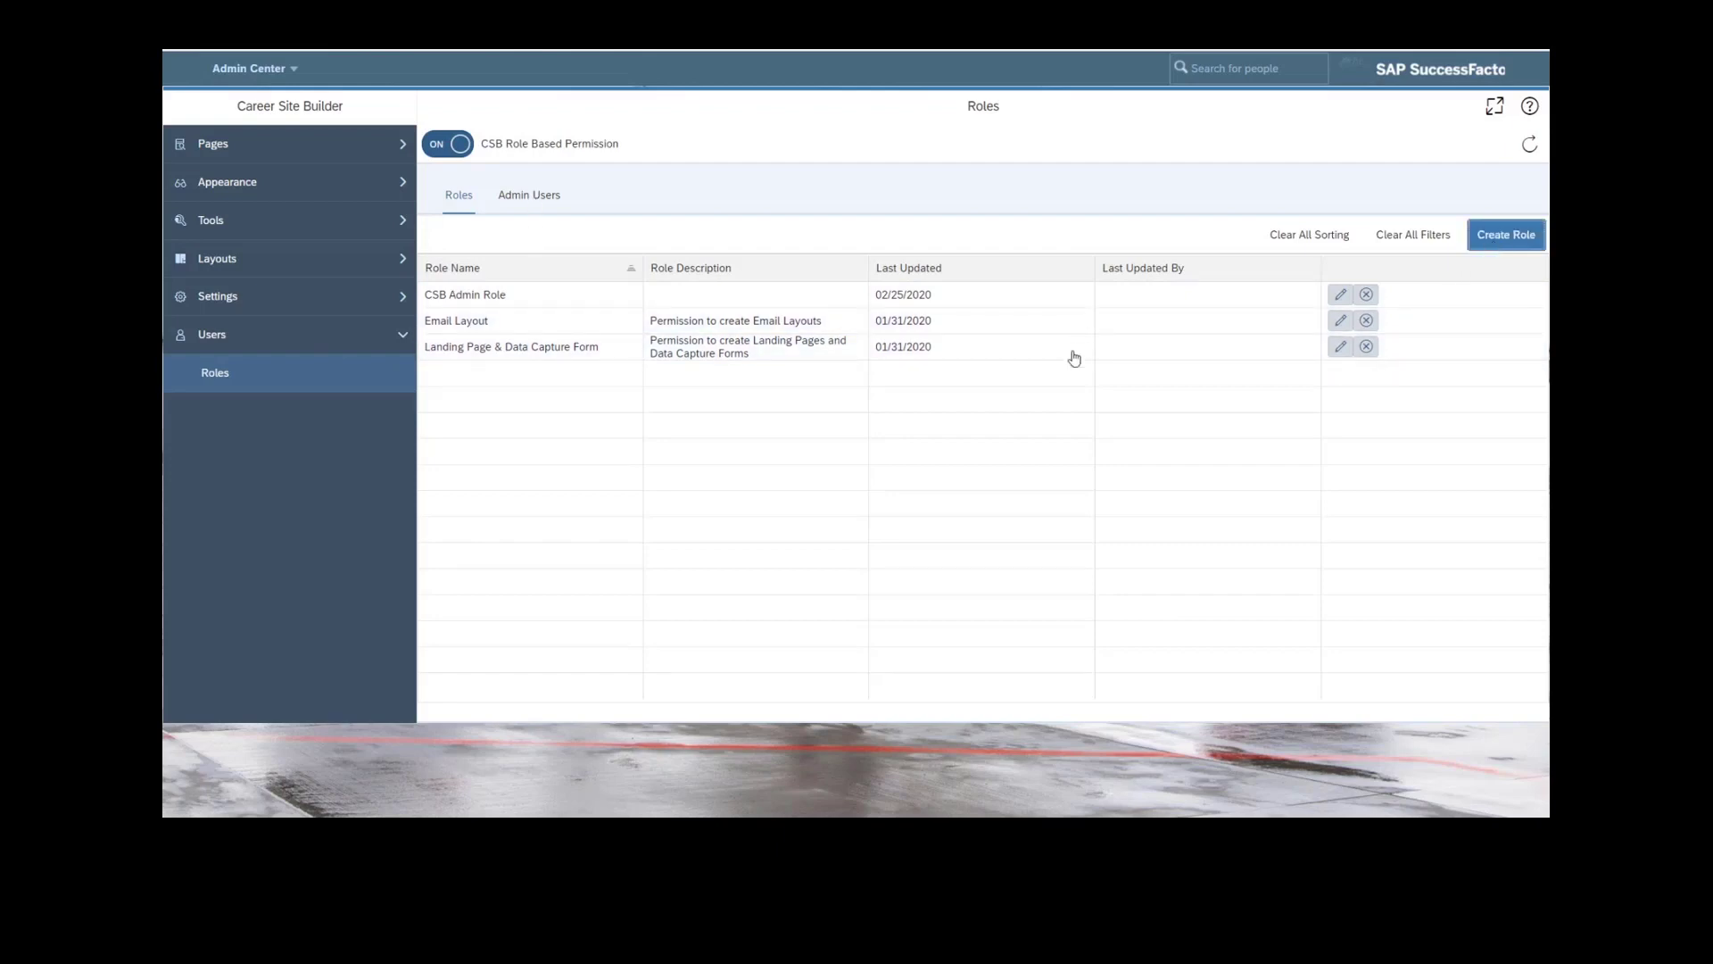
{"action": "type", "text": "EXAMPL"}
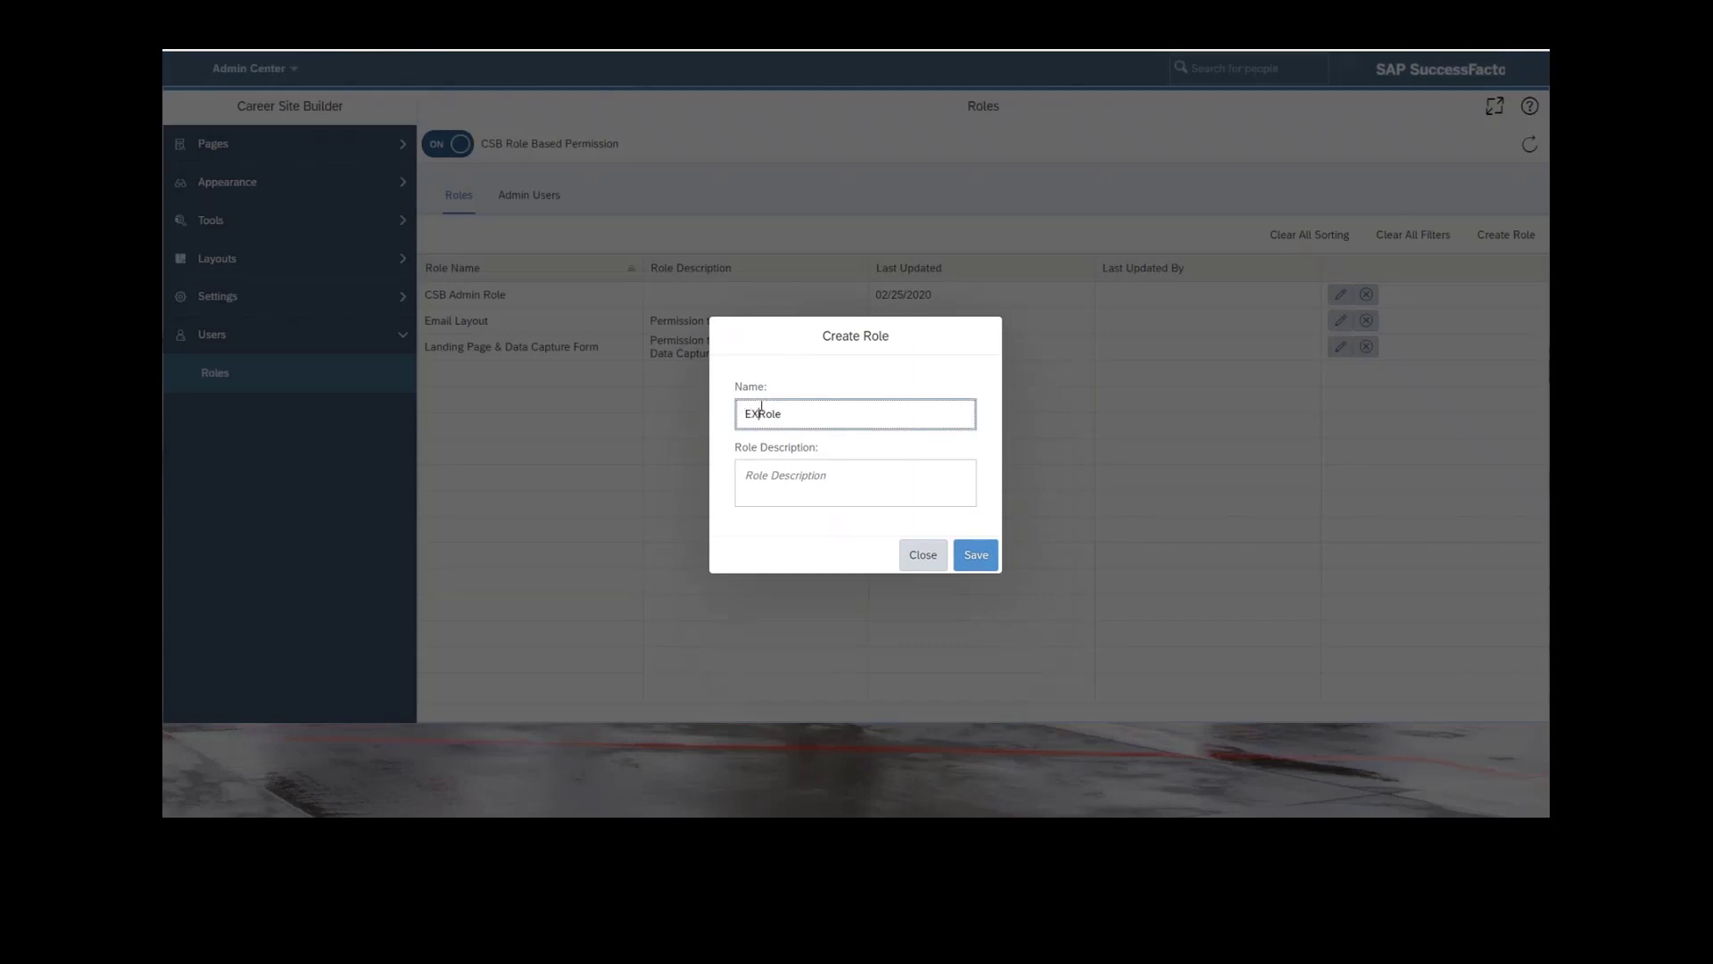
{"action": "type", "text": "ER"}
{"action": "key", "text": "BackSpace"}
{"action": "key", "text": "BackSpace"}
{"action": "left_click", "coordinate": [973, 555]}
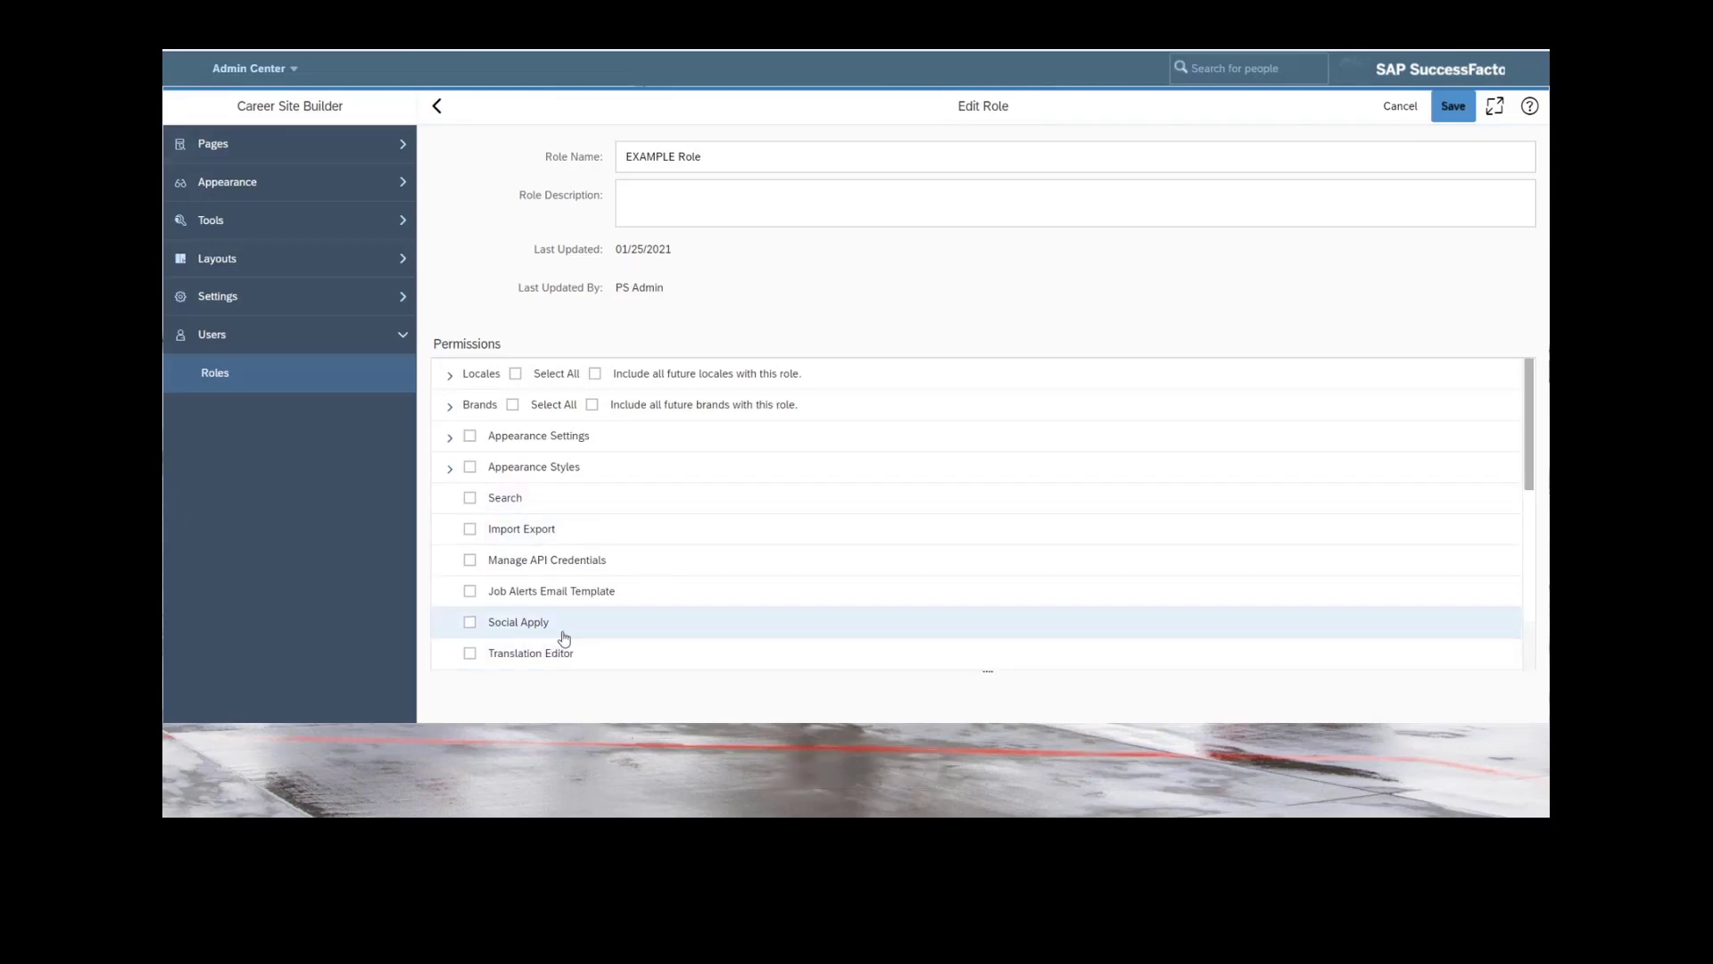
Enable the Email Layout and Data Capture Form permissions for the EXAMPLE Role.
{"action": "scroll", "coordinate": [564, 630], "scroll_direction": "down", "scroll_amount": 5}
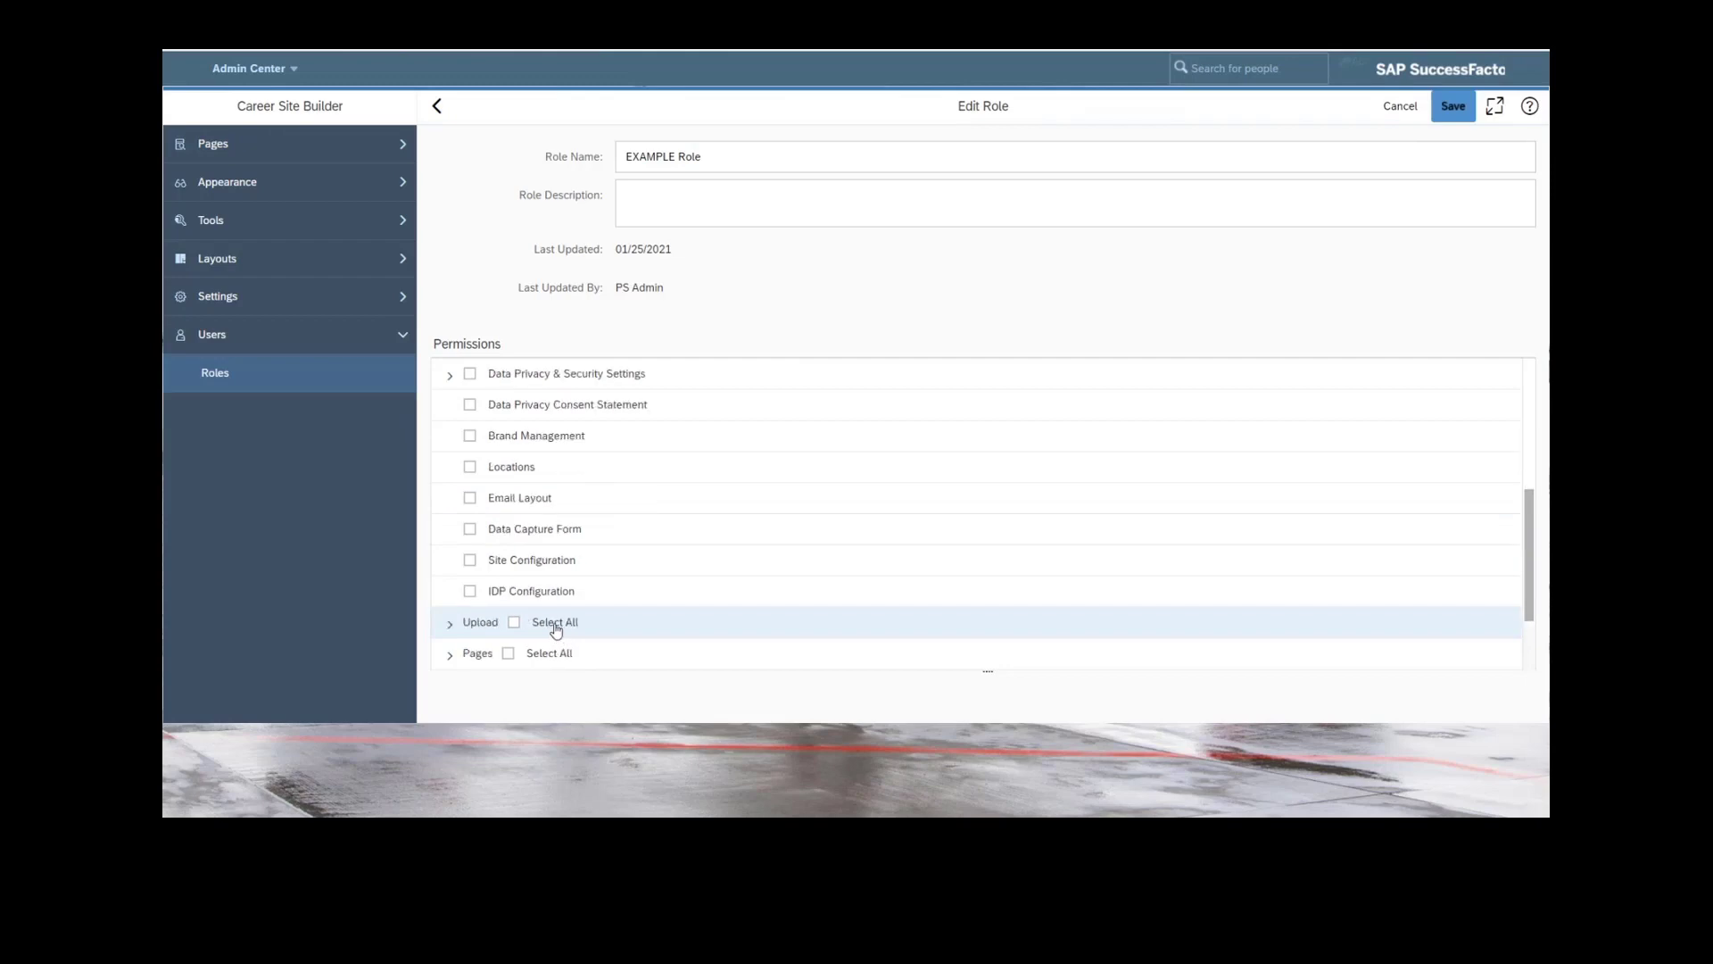
{"action": "scroll", "coordinate": [555, 630], "scroll_direction": "up", "scroll_amount": 3}
{"action": "scroll", "coordinate": [555, 630], "scroll_direction": "up", "scroll_amount": 2}
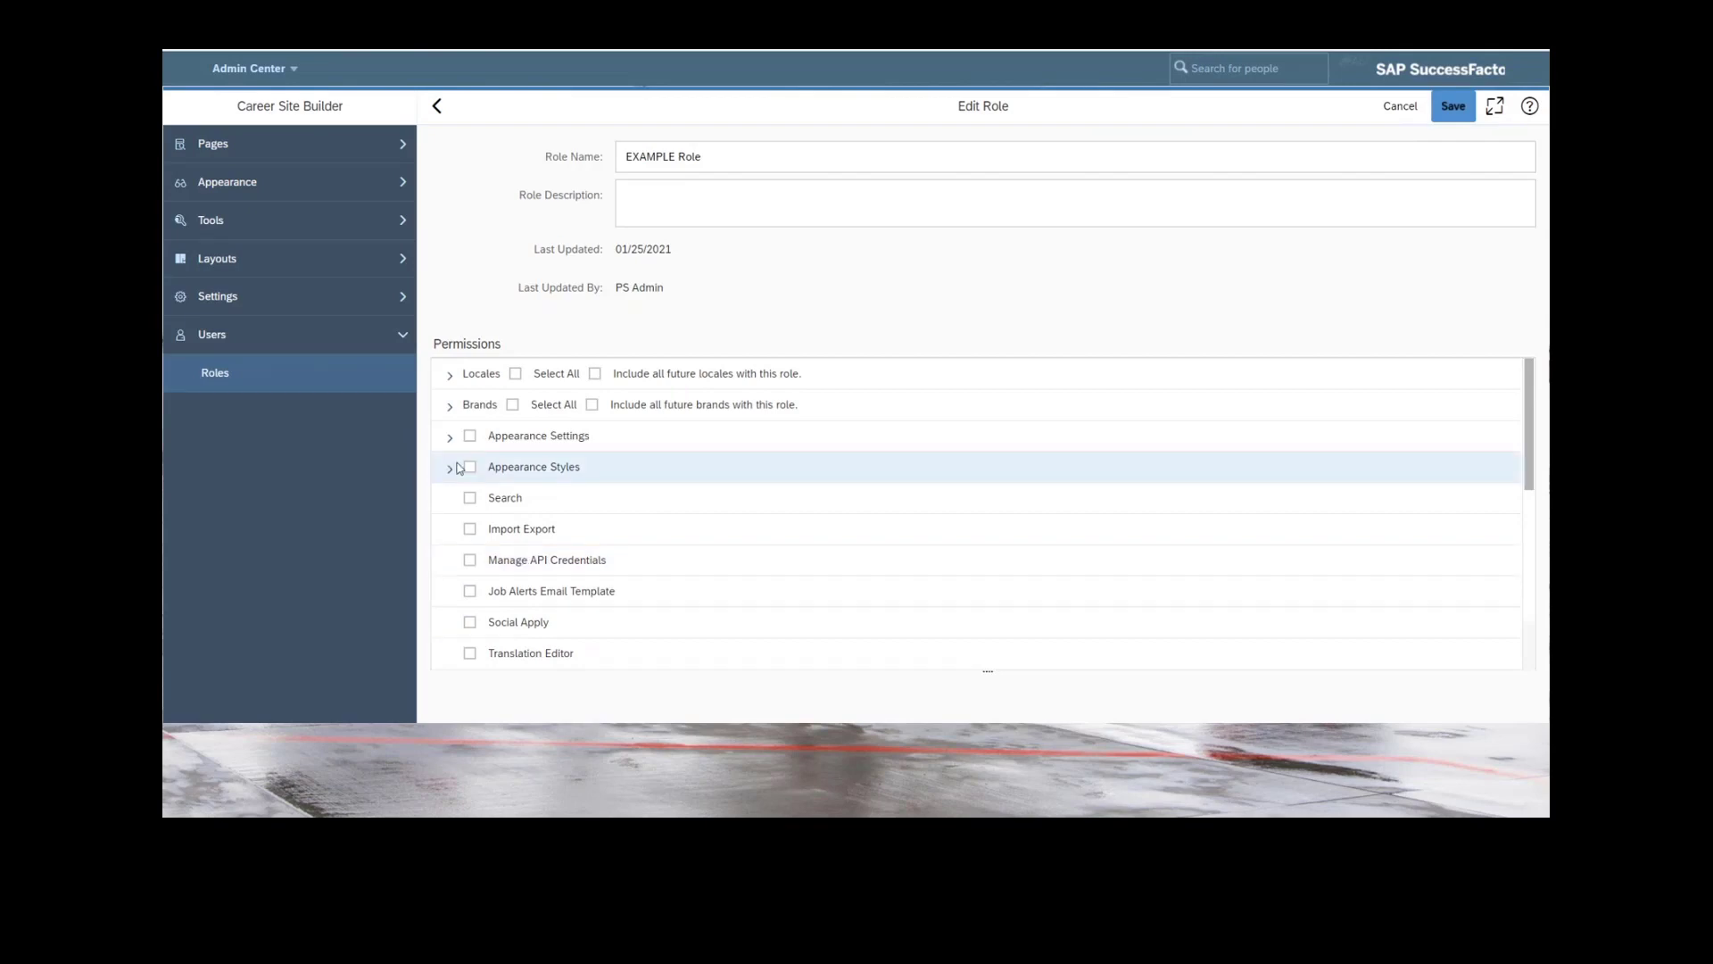
{"action": "scroll", "coordinate": [639, 514], "scroll_direction": "down", "scroll_amount": 3}
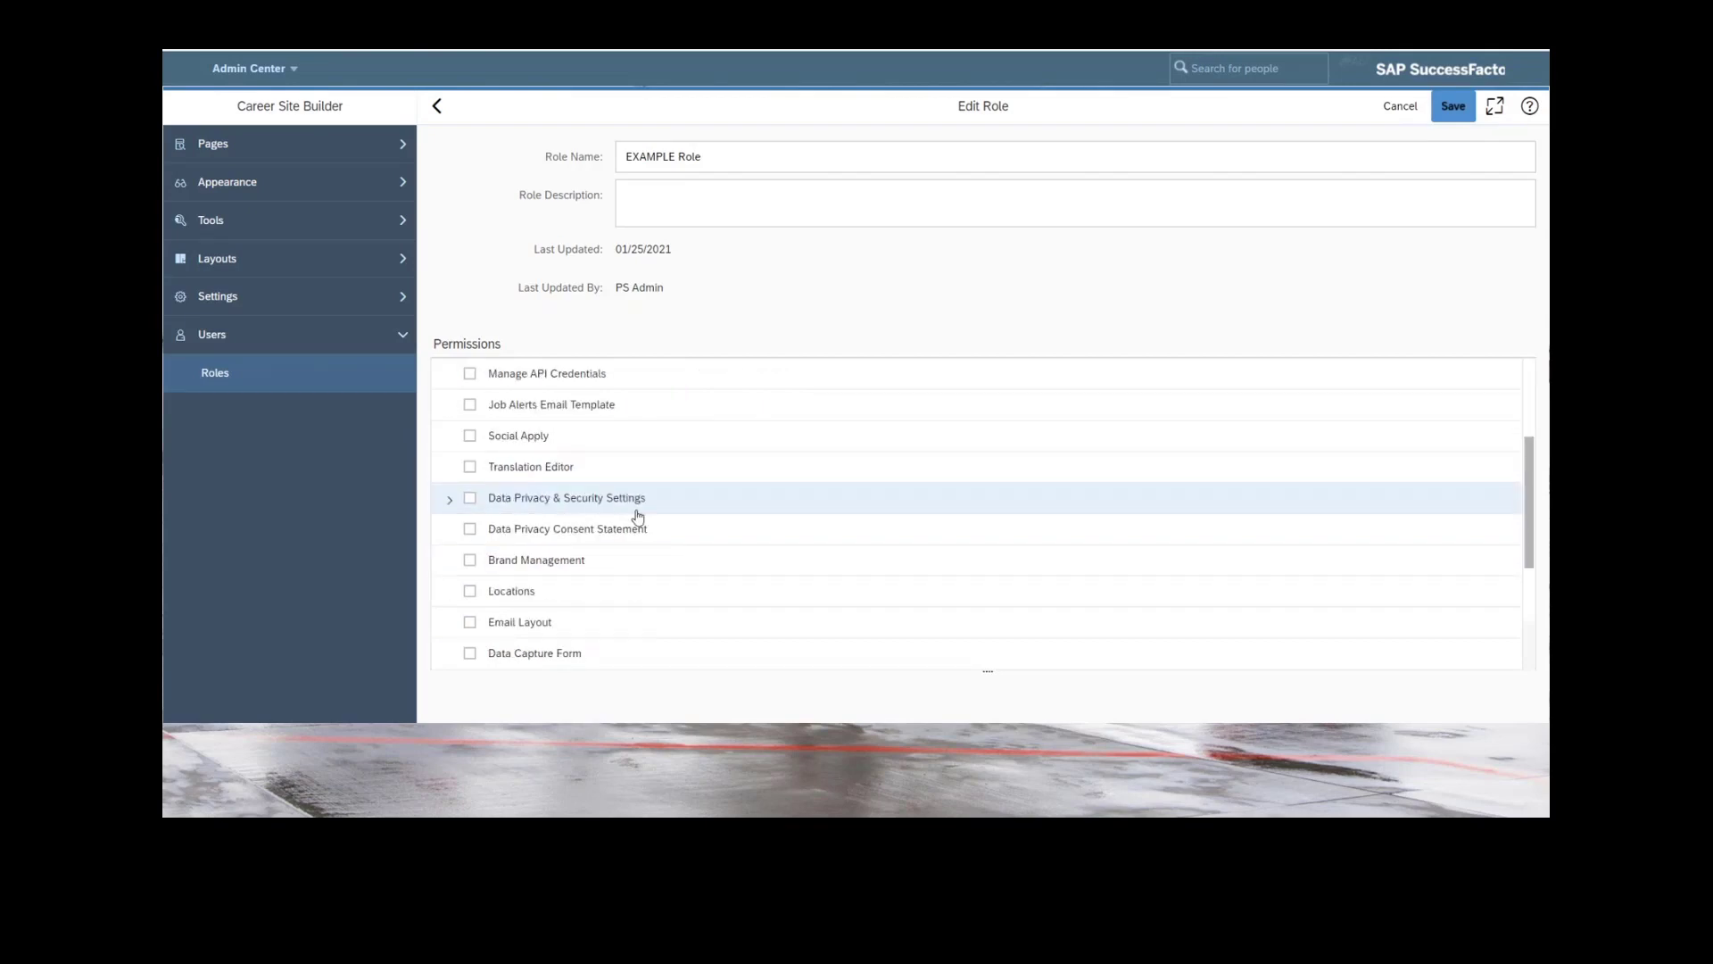
{"action": "scroll", "coordinate": [639, 514], "scroll_direction": "down", "scroll_amount": 2}
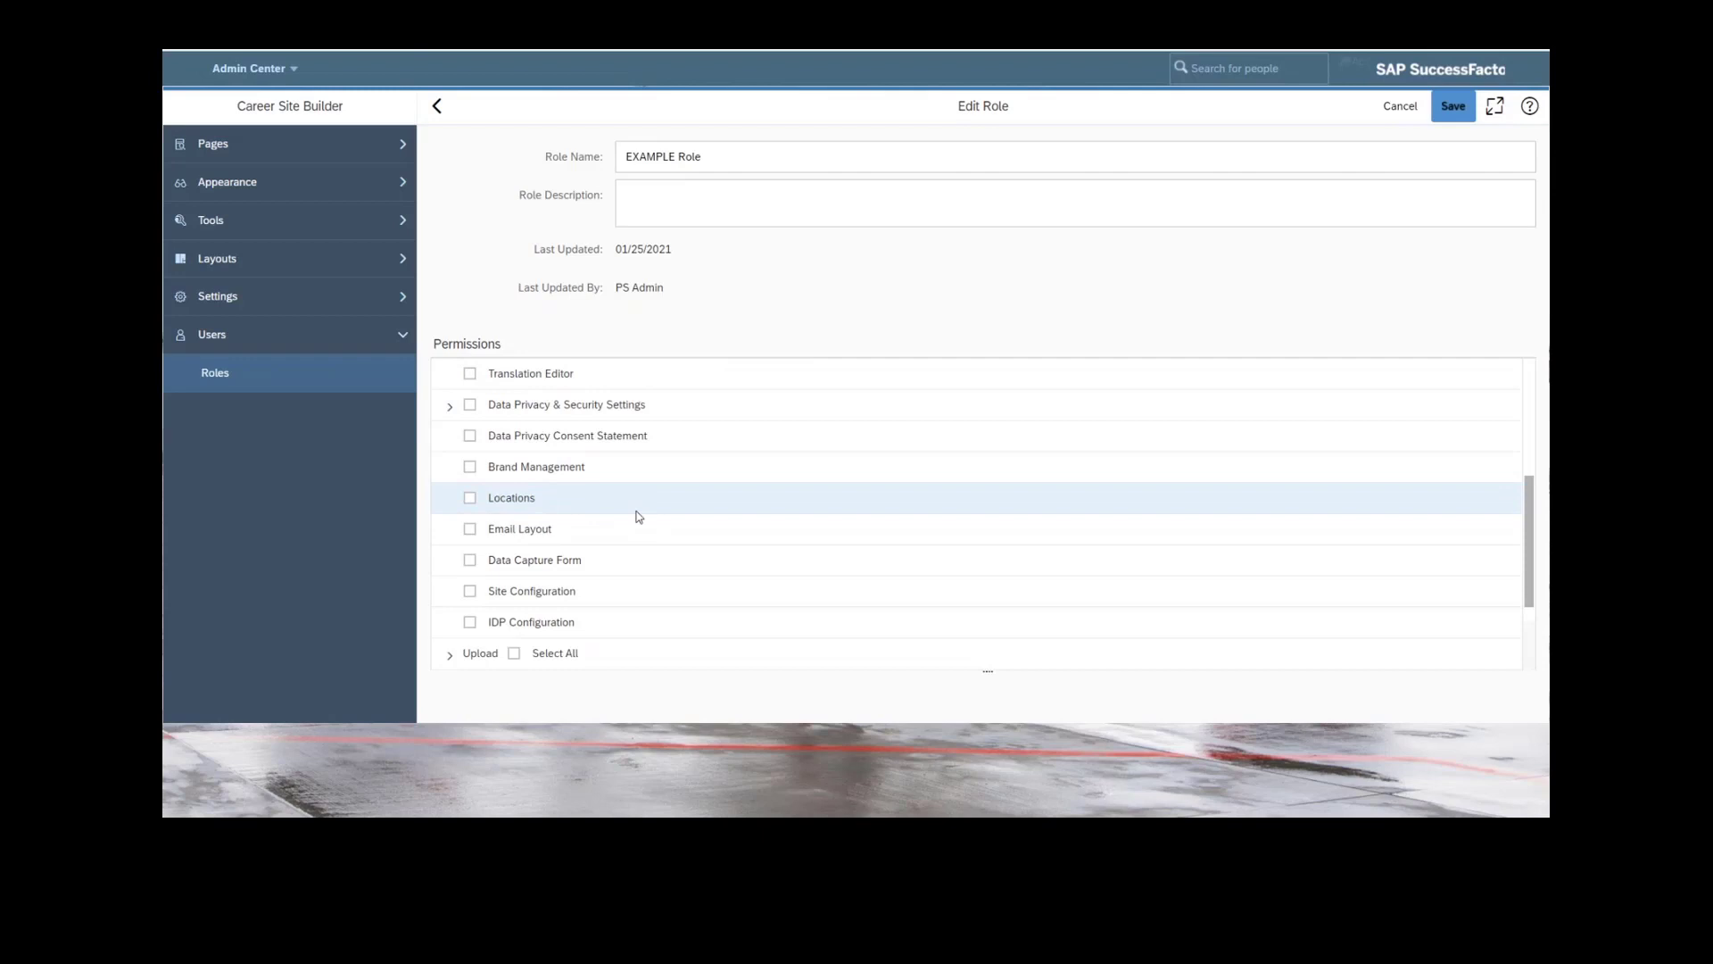
{"action": "left_click", "coordinate": [470, 530]}
{"action": "left_click", "coordinate": [470, 533]}
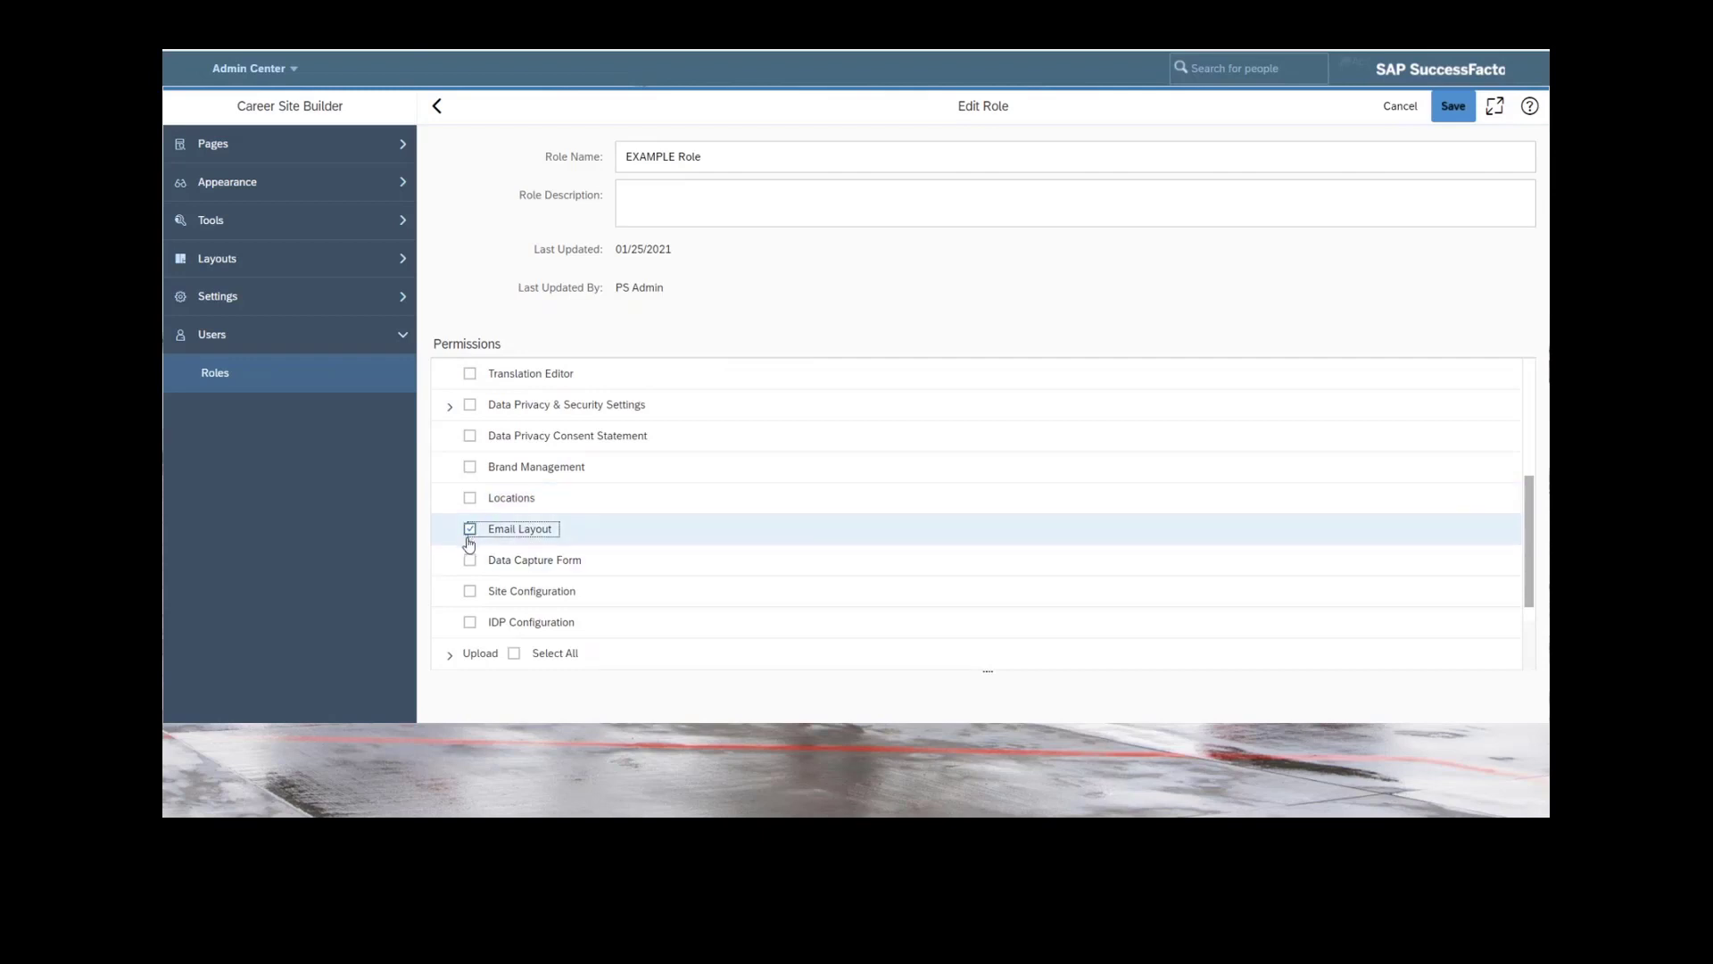
{"action": "left_click", "coordinate": [469, 559]}
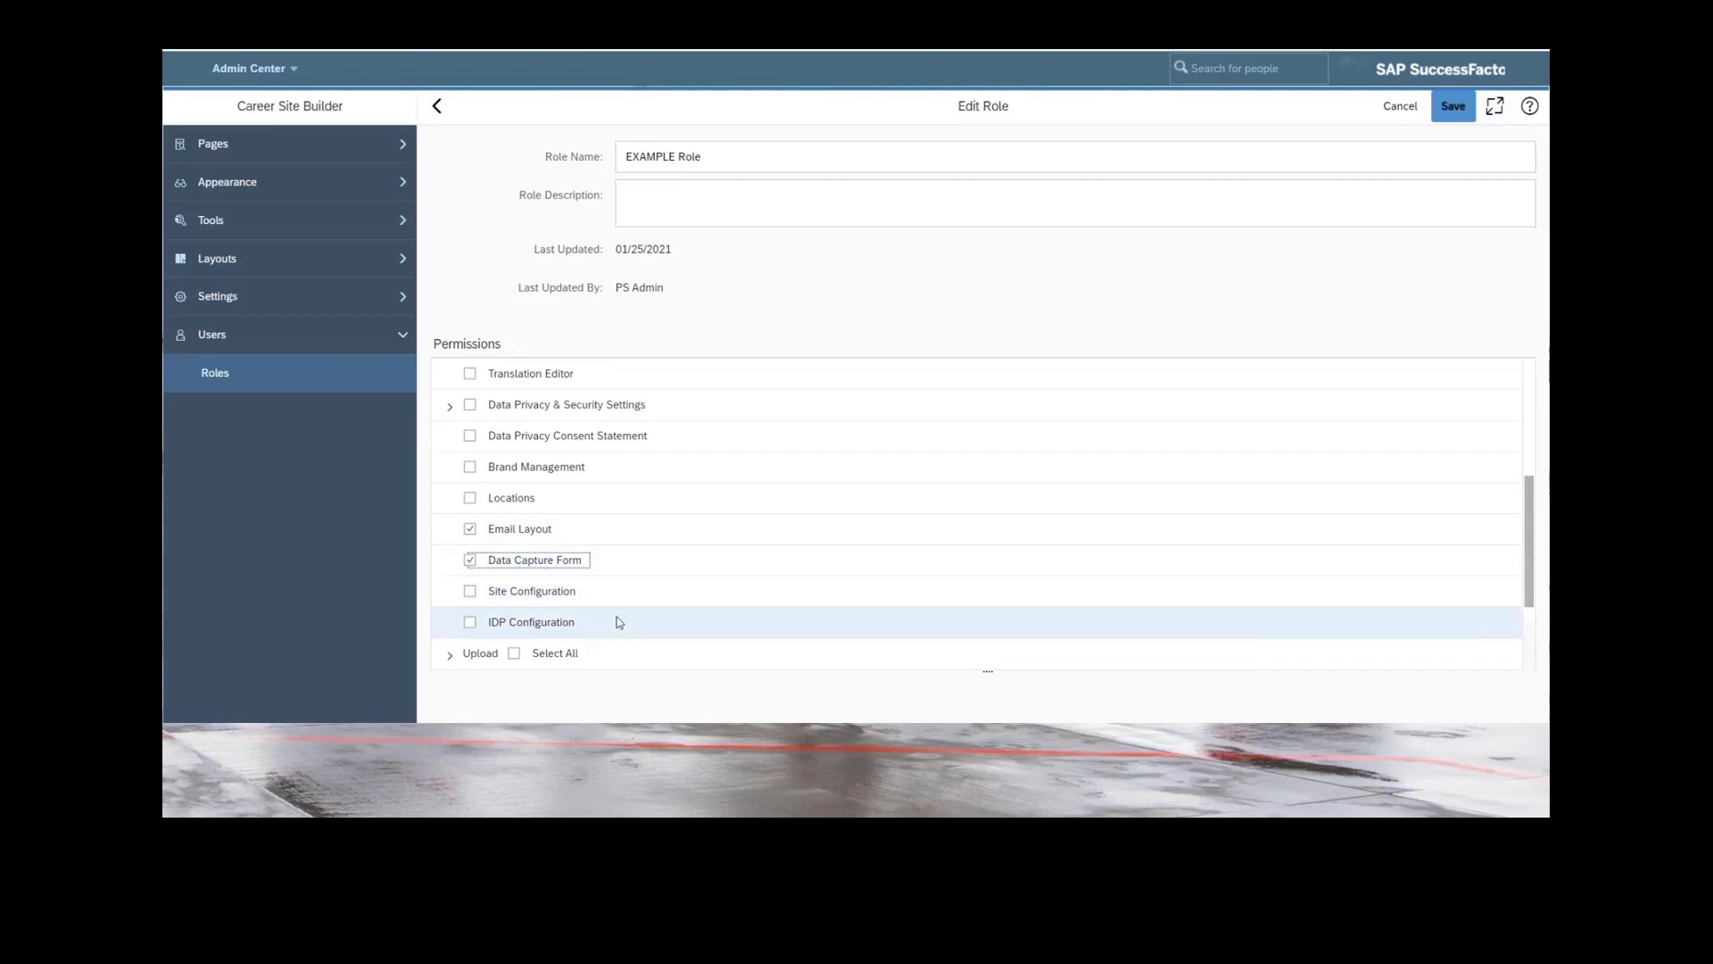
Expand the Pages permission group and enable Landing Pages for the EXAMPLE Role.
{"action": "scroll", "coordinate": [618, 620], "scroll_direction": "down", "scroll_amount": 1}
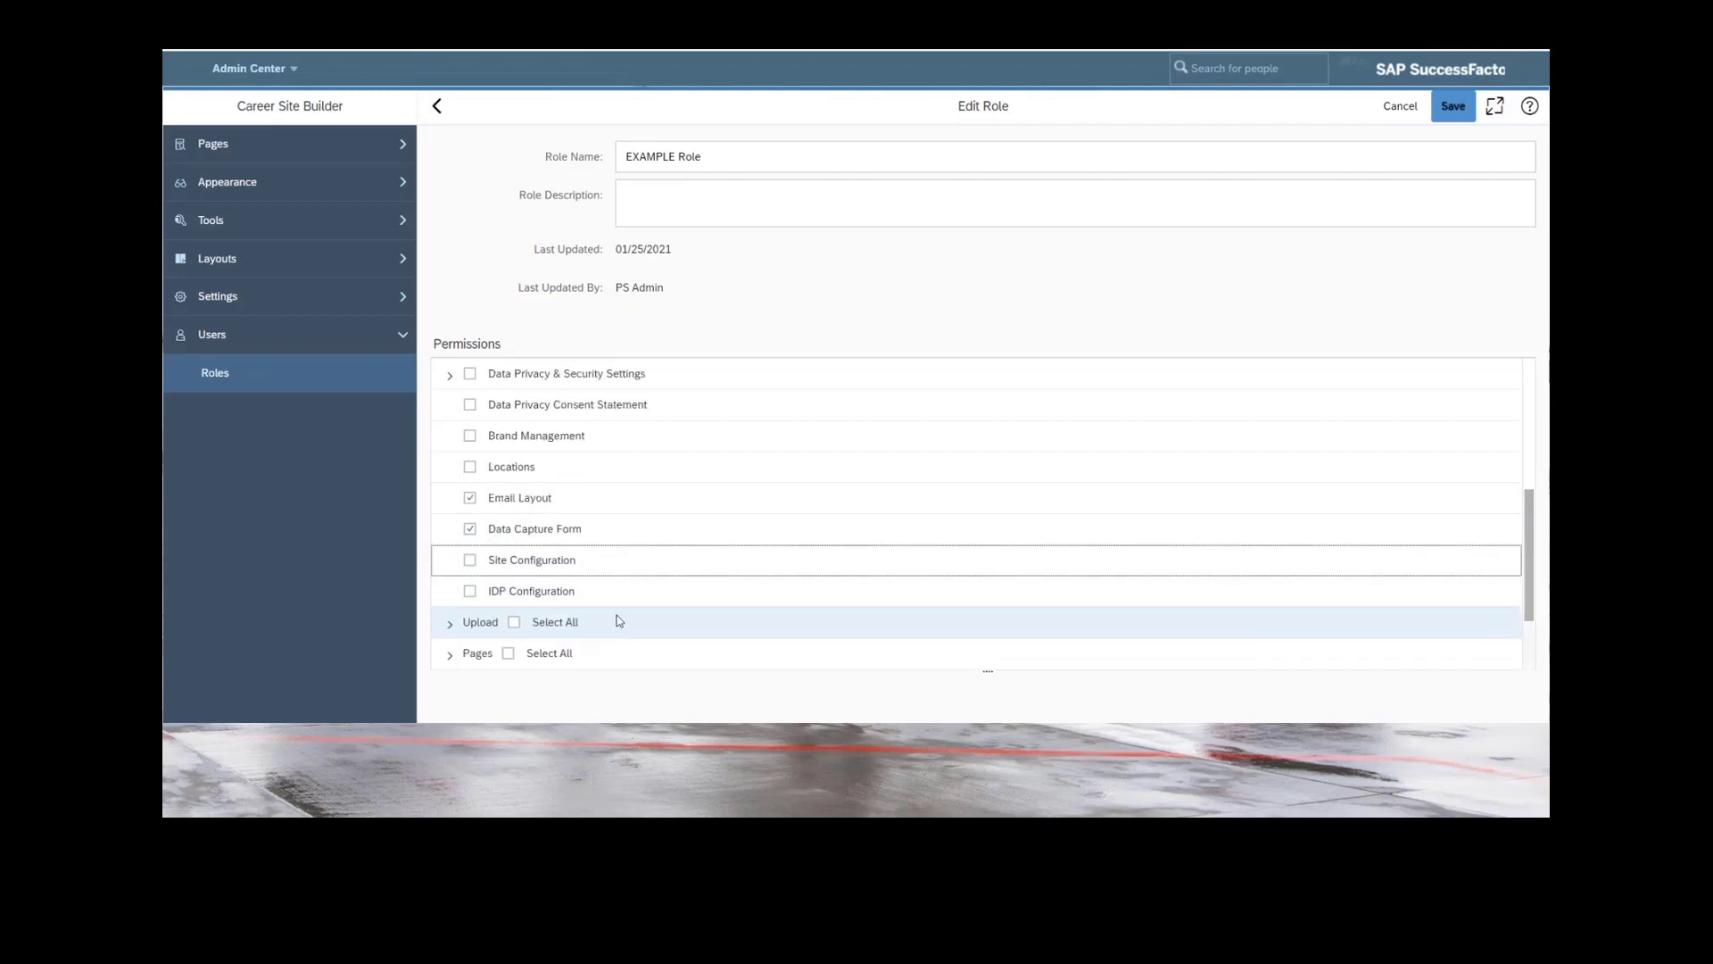
{"action": "left_click", "coordinate": [450, 655]}
{"action": "scroll", "coordinate": [696, 587], "scroll_direction": "down", "scroll_amount": 5}
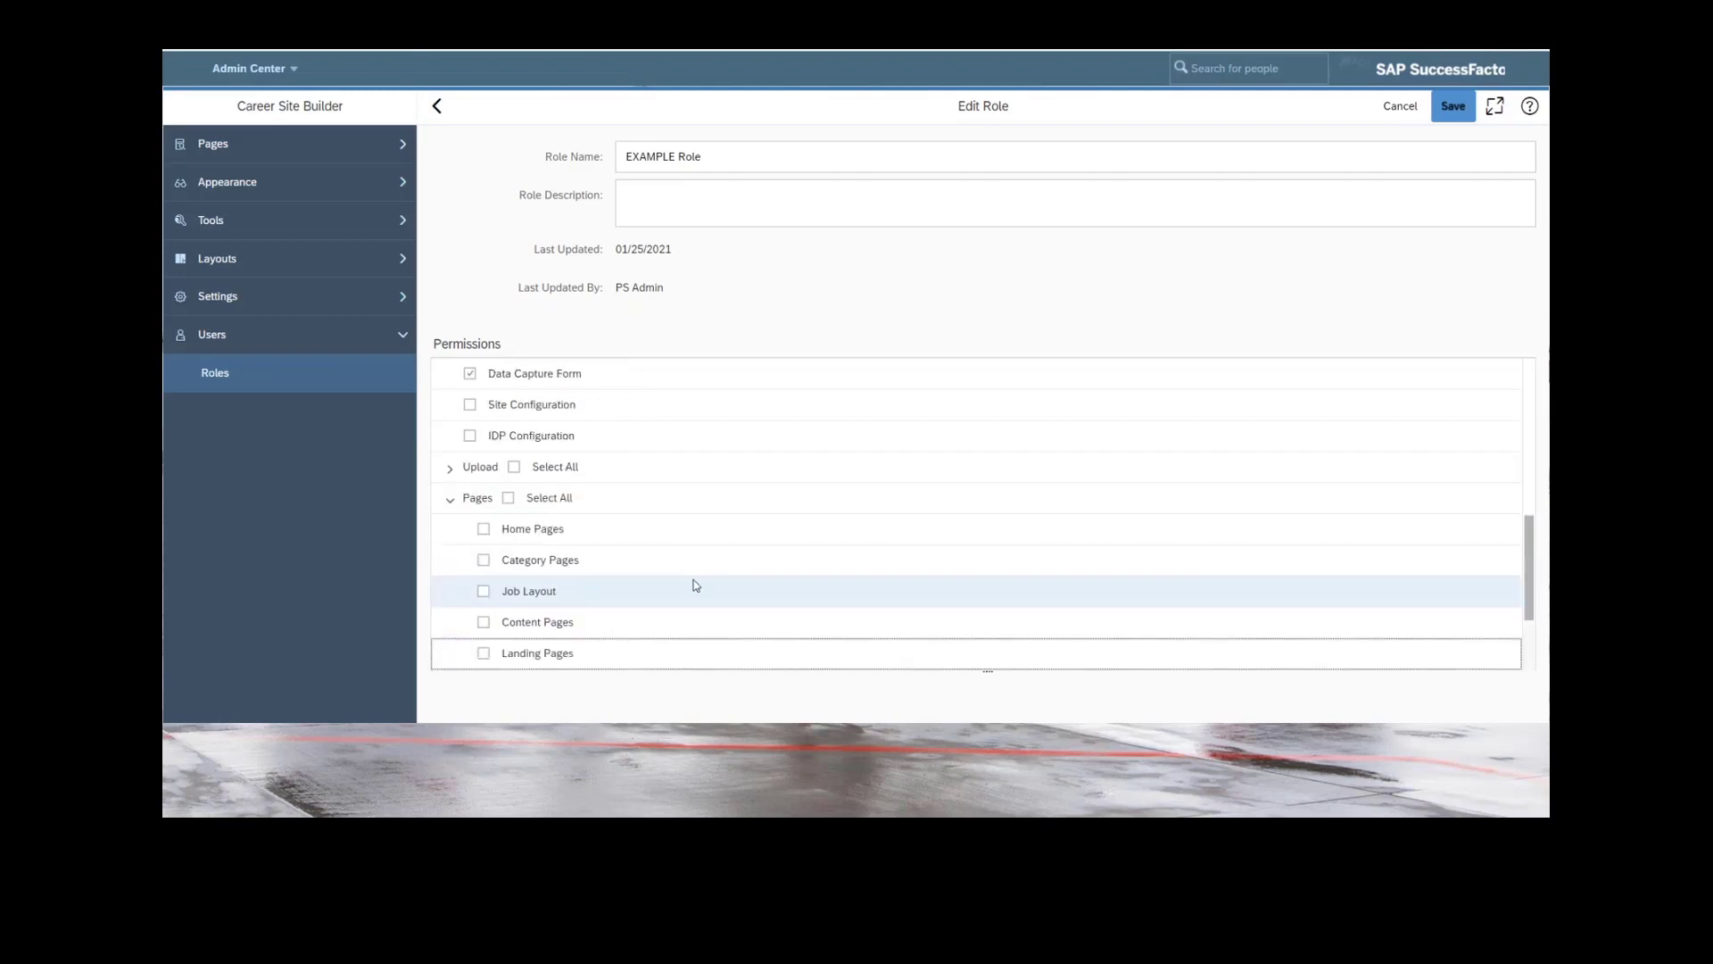
{"action": "left_click", "coordinate": [484, 653]}
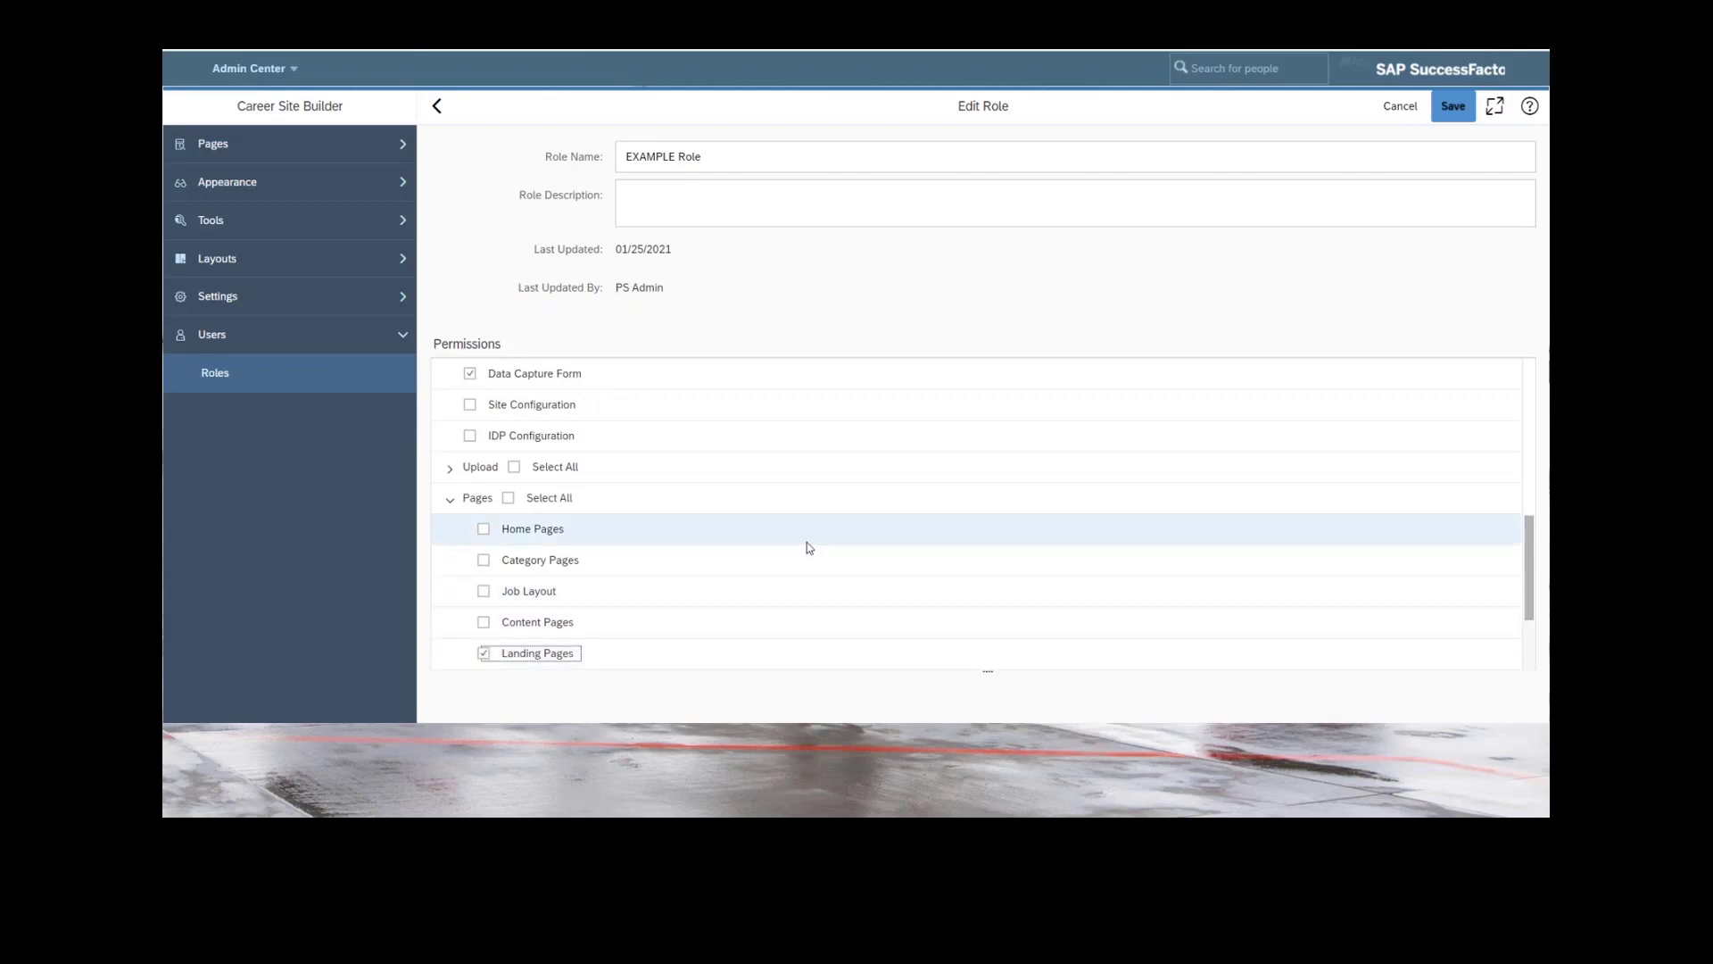